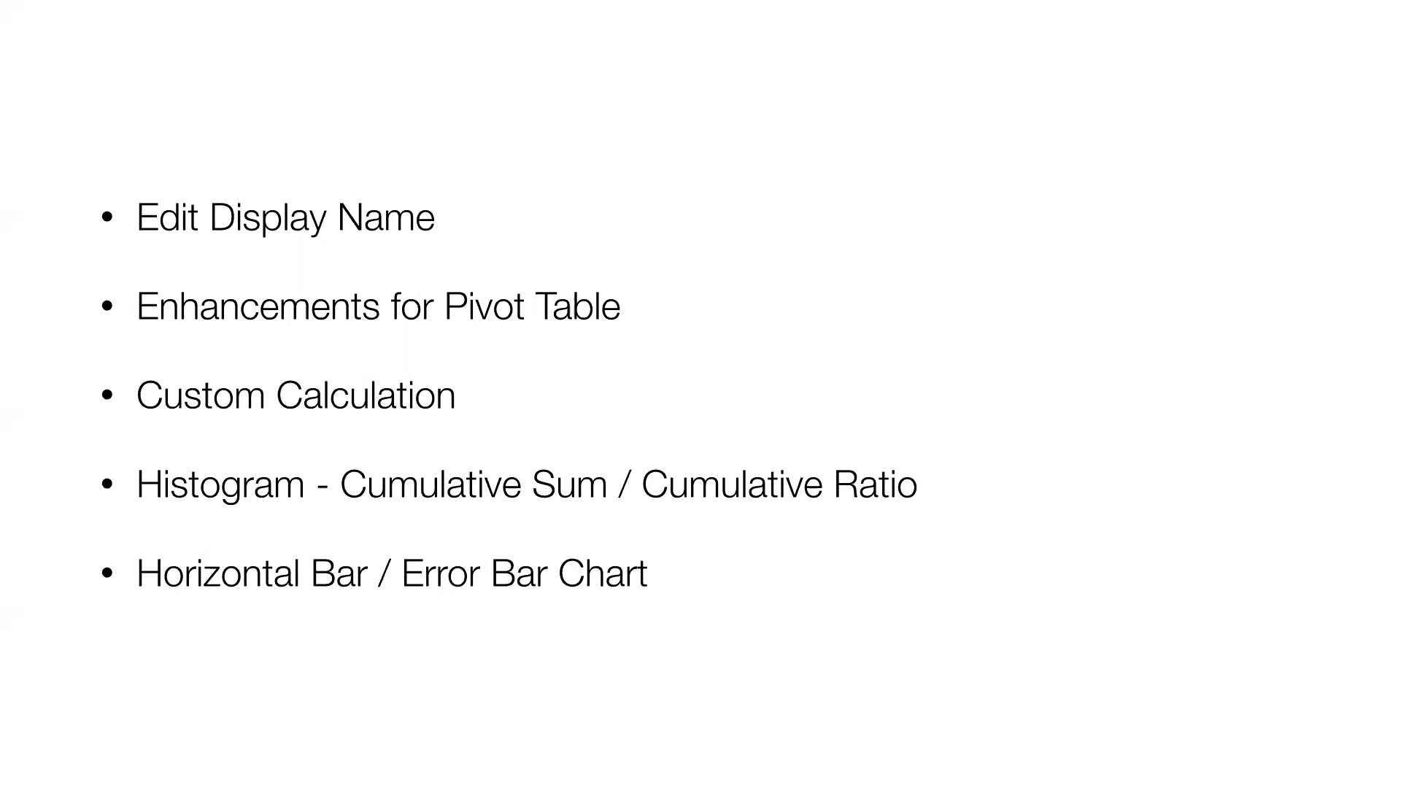
Switch to Exploratory and open the Unicorn data frame in an enlarged window with the data frame list collapsed
key("Escape")
key("super+Tab")
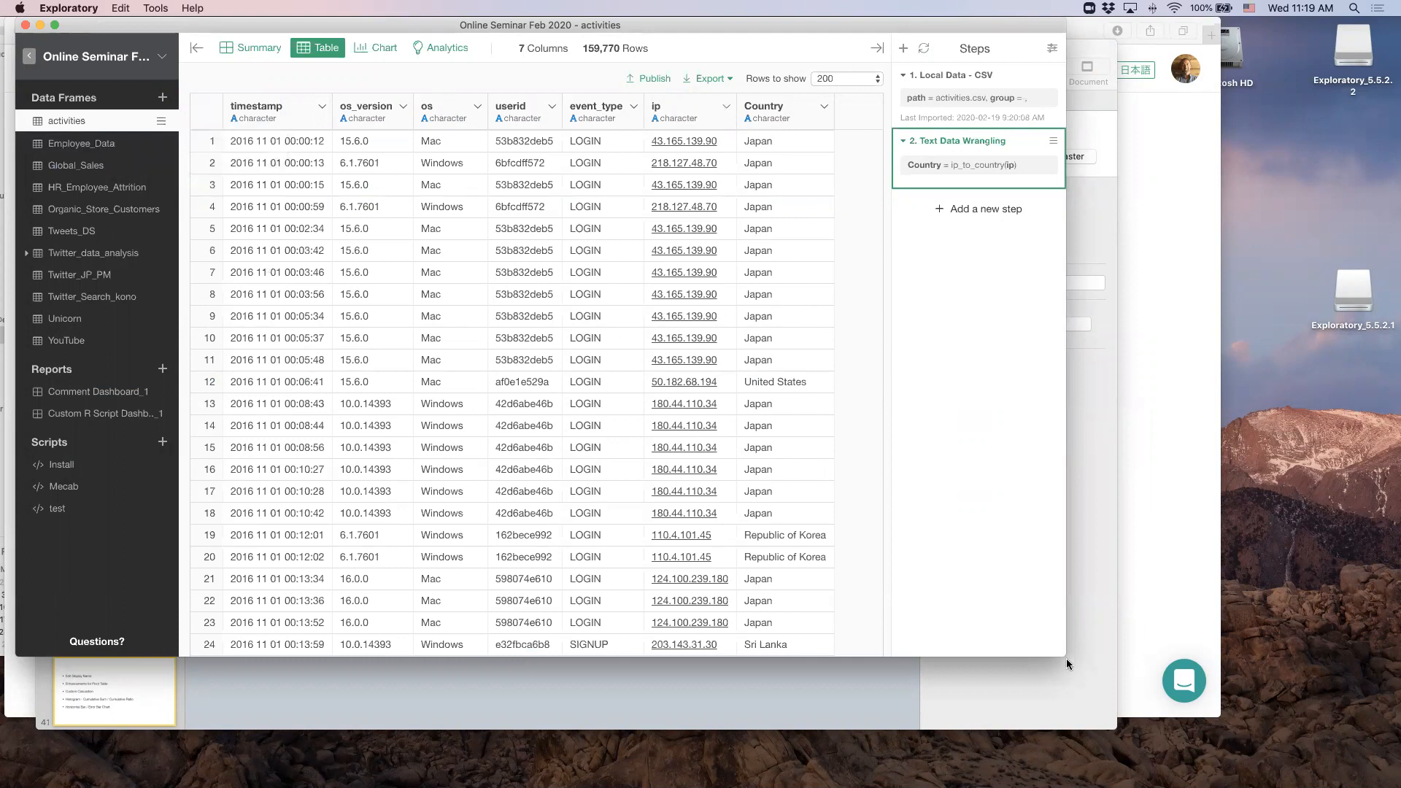
left_click_drag(1064, 655, 1137, 724)
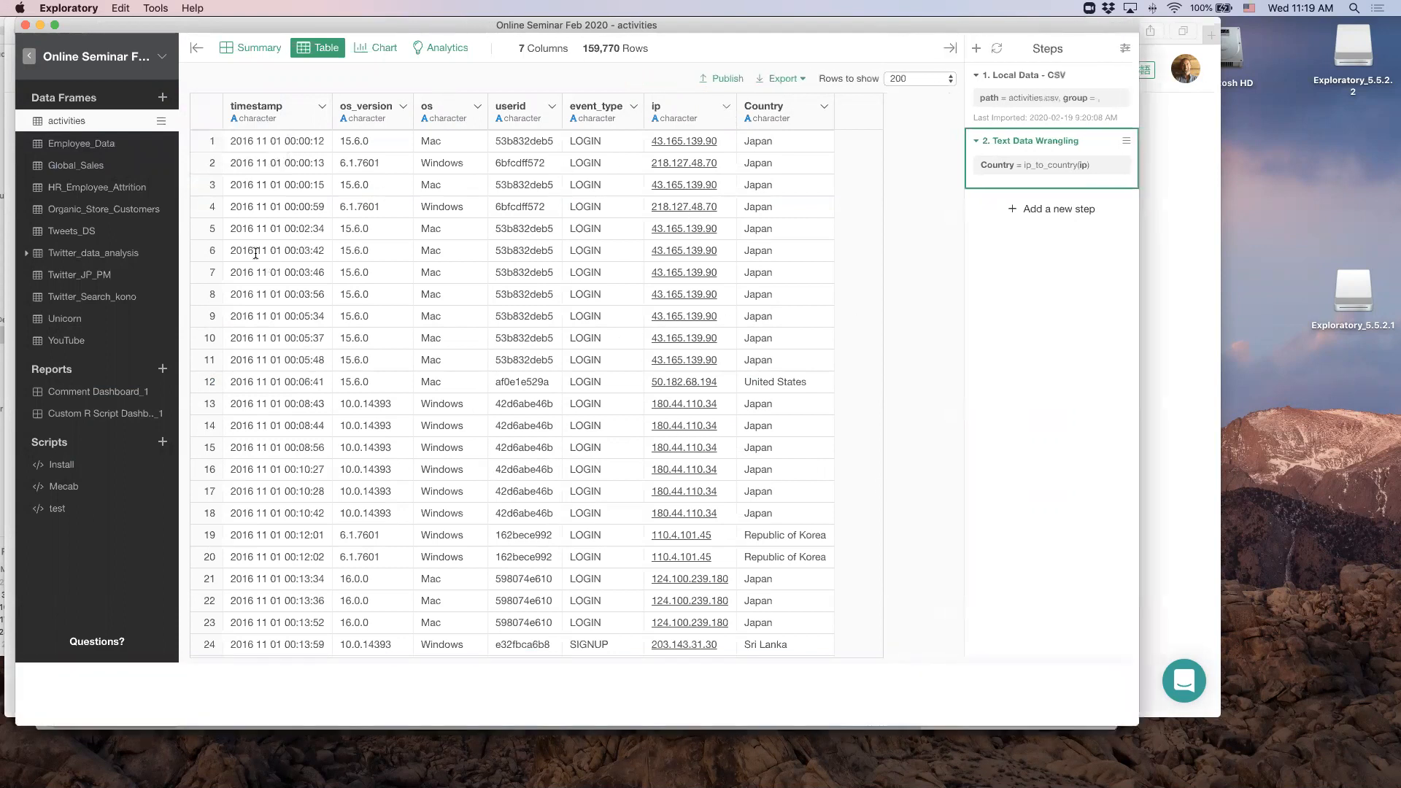
mouse_move(94, 190)
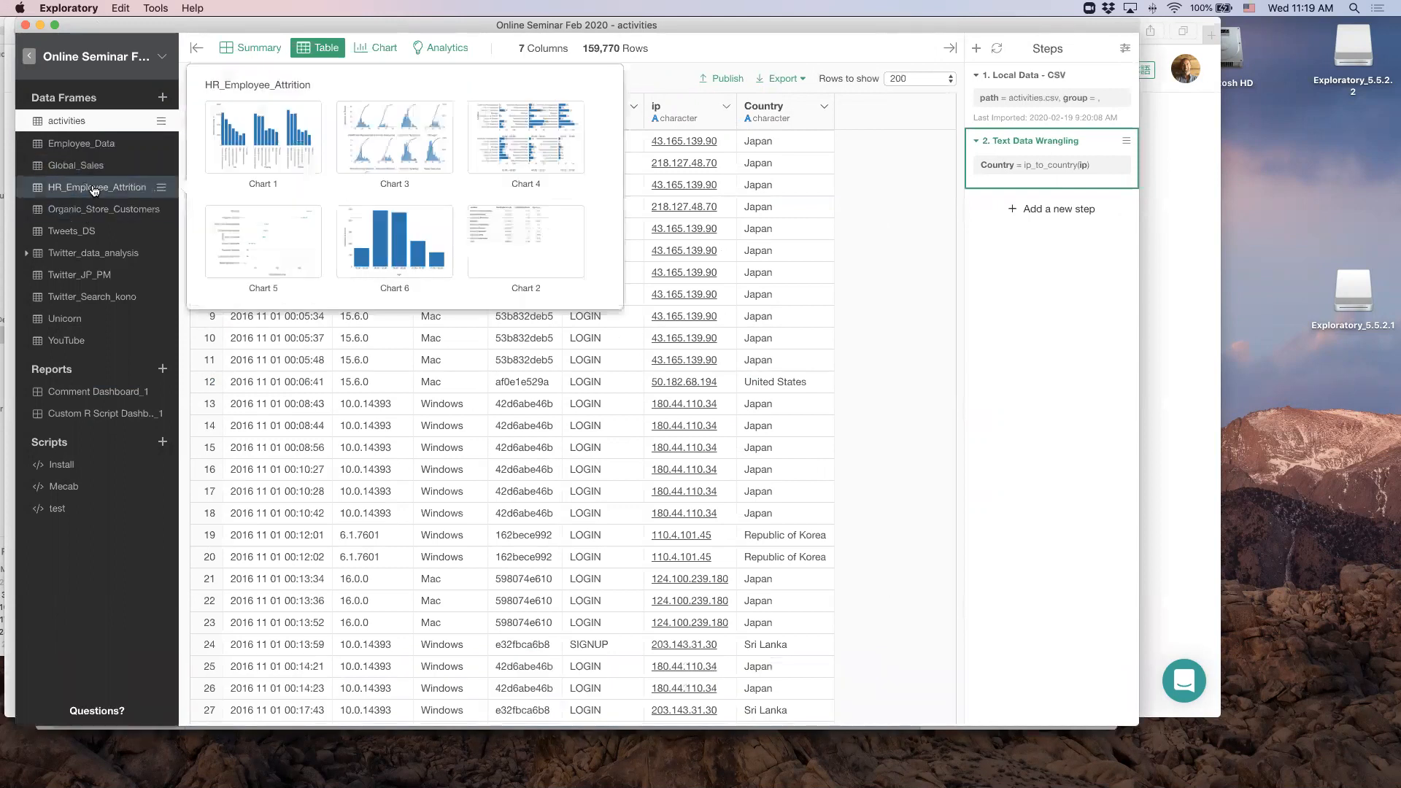
left_click(94, 319)
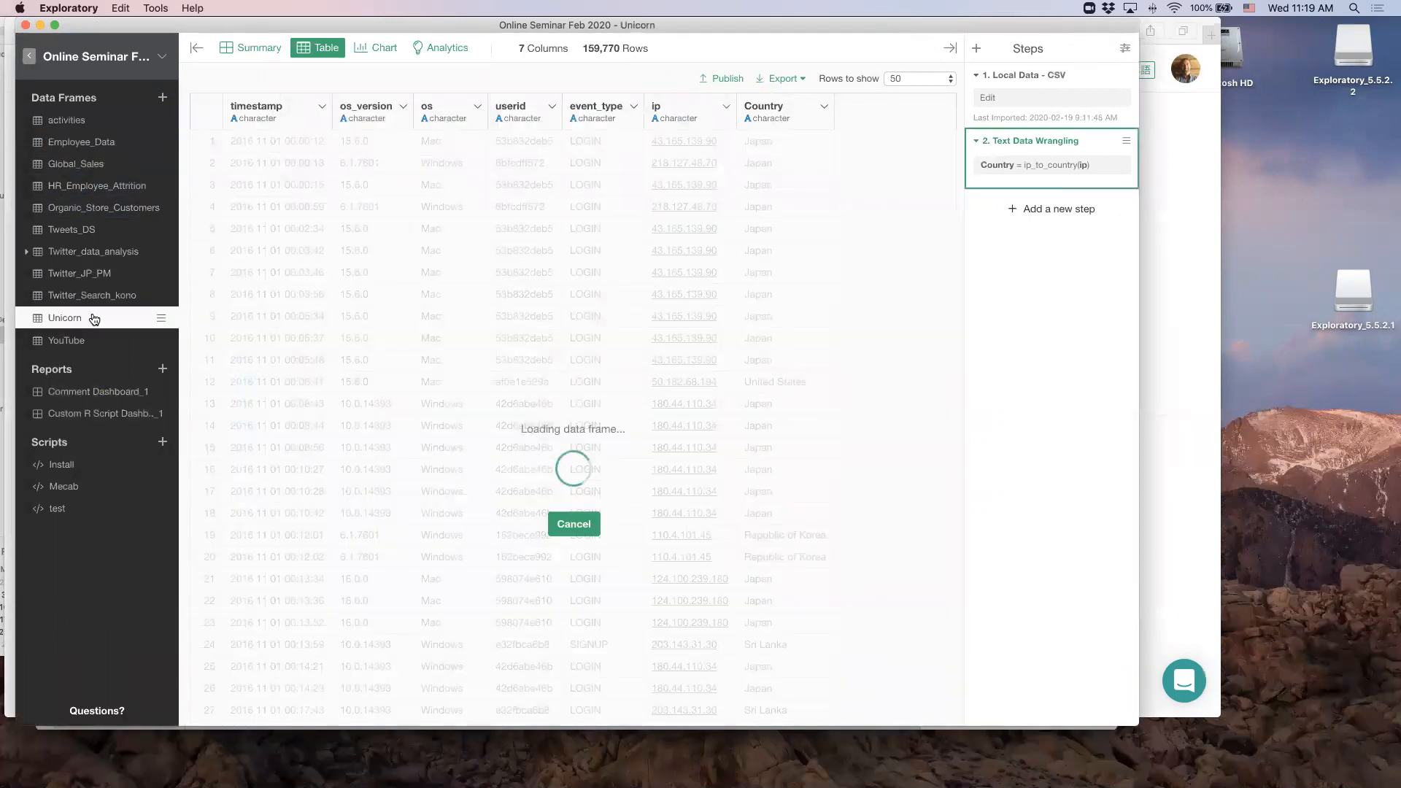
left_click(195, 50)
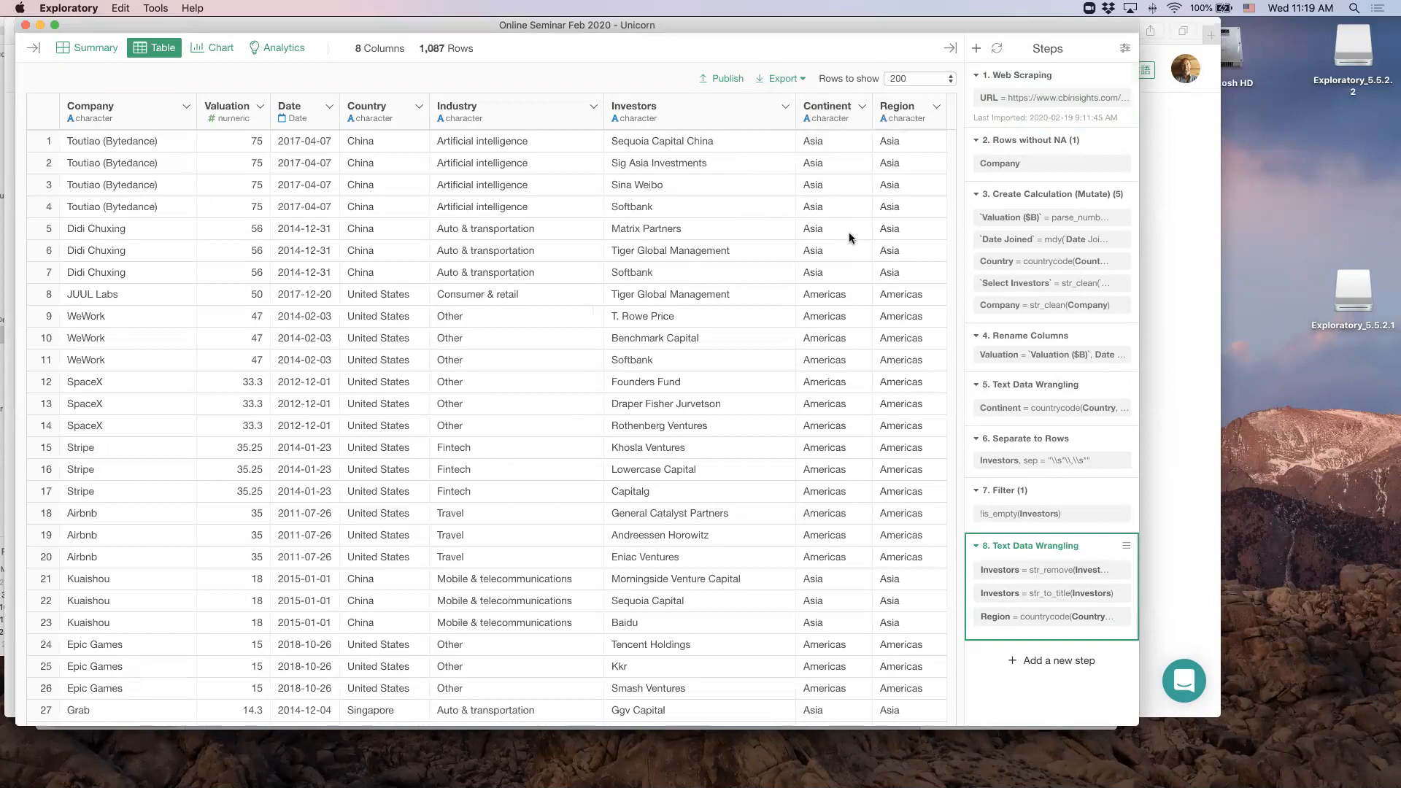
Examine the investor data at the Create Calculation step and at the Separate to Rows step
left_click(1014, 195)
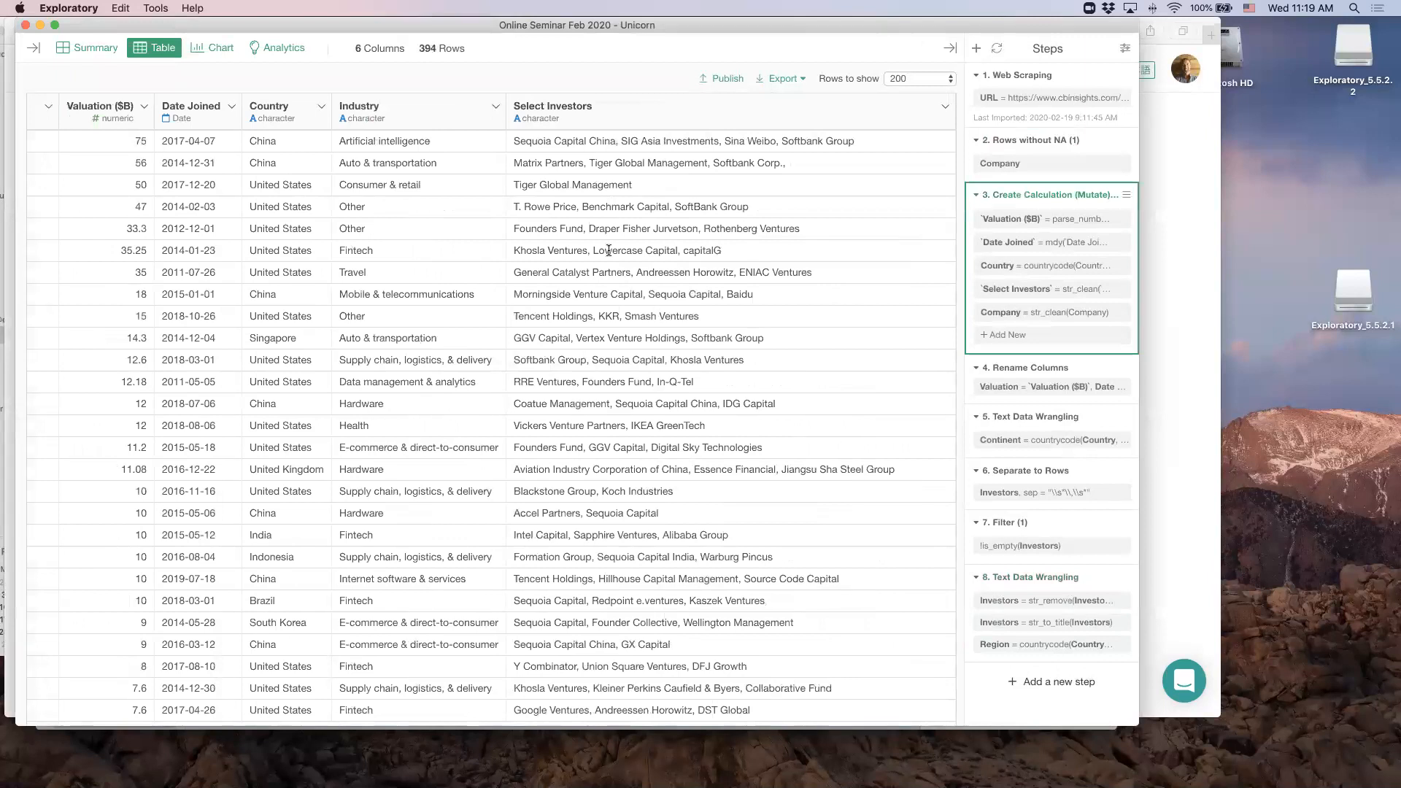
scroll(608, 250, "left", 5)
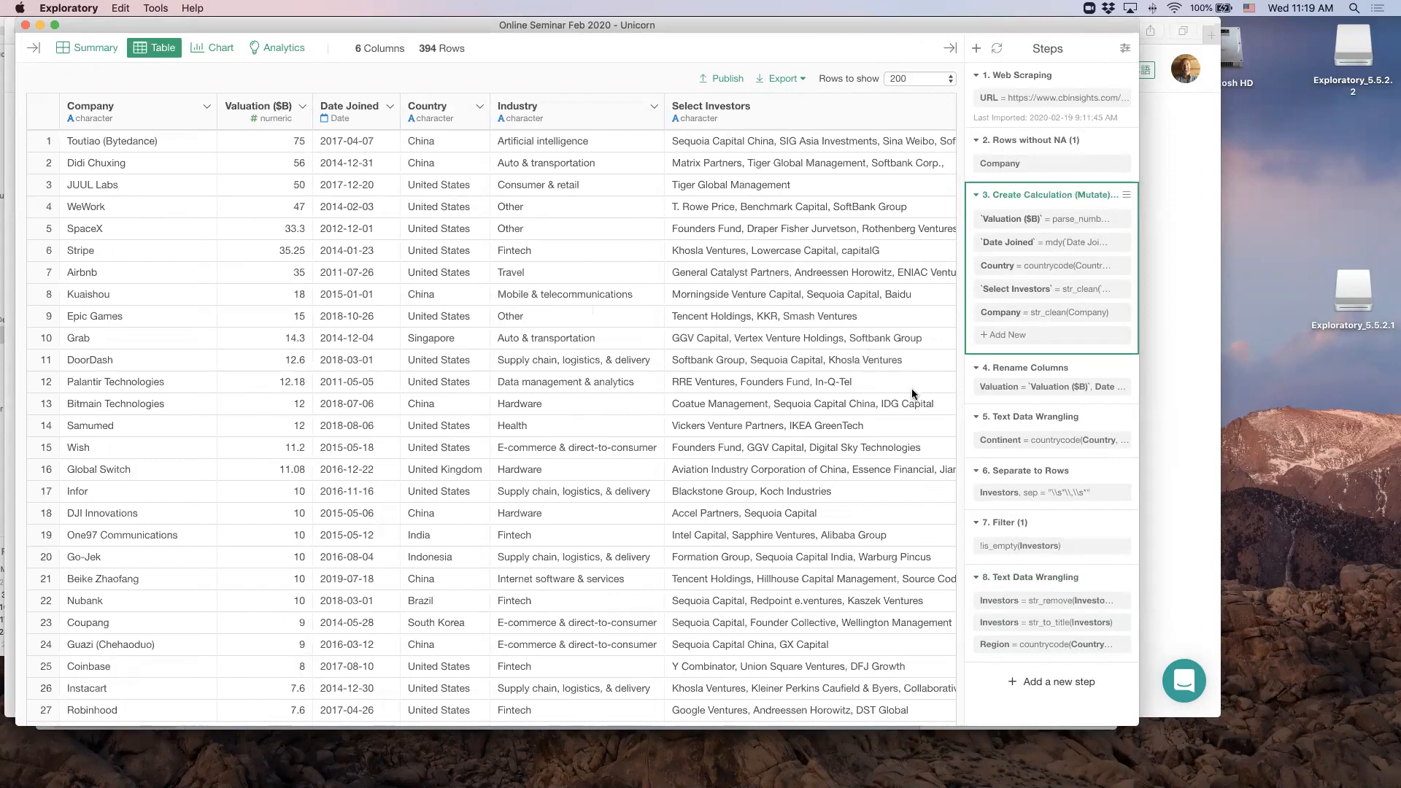
left_click(1016, 485)
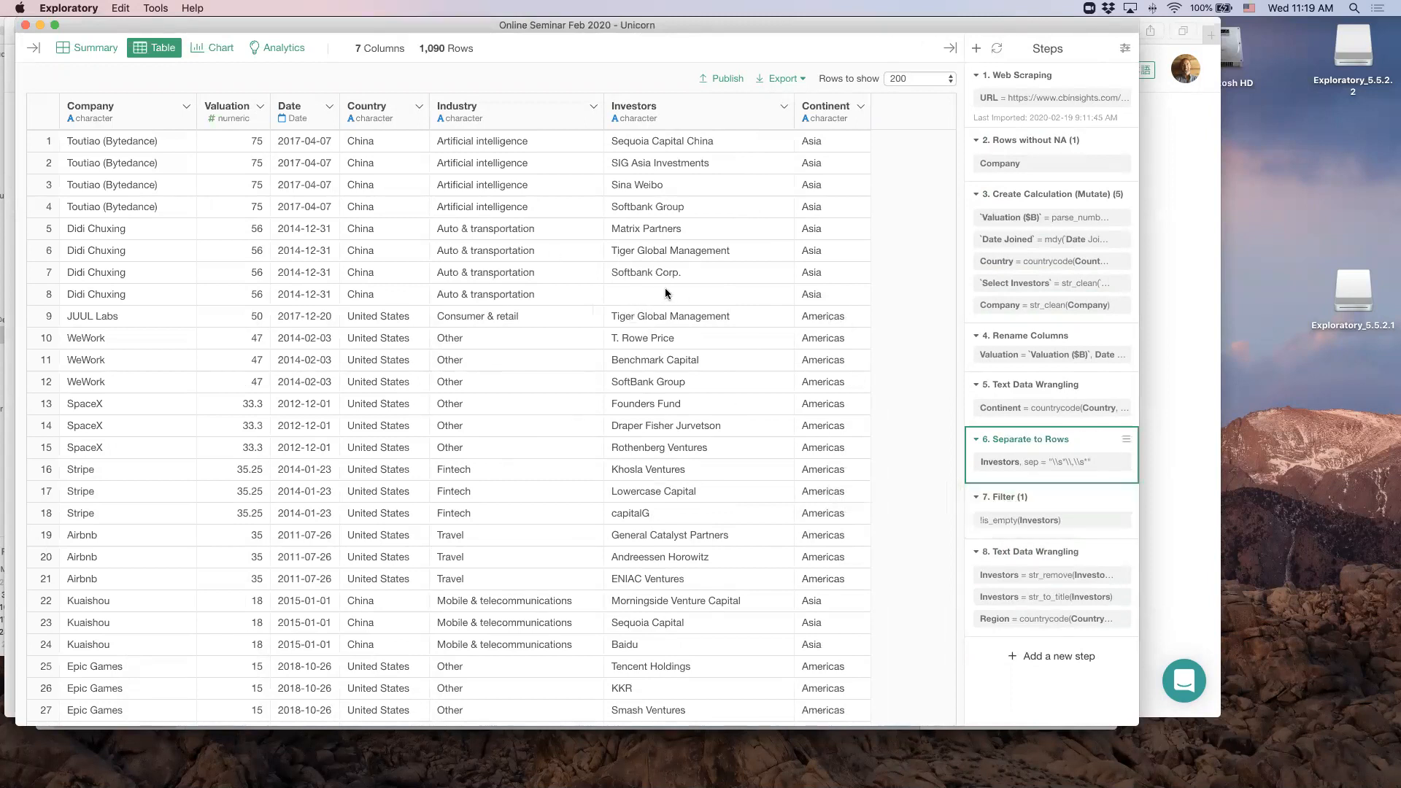
At the Filter step, create a bar chart with Investors on the X axis
left_click(1025, 500)
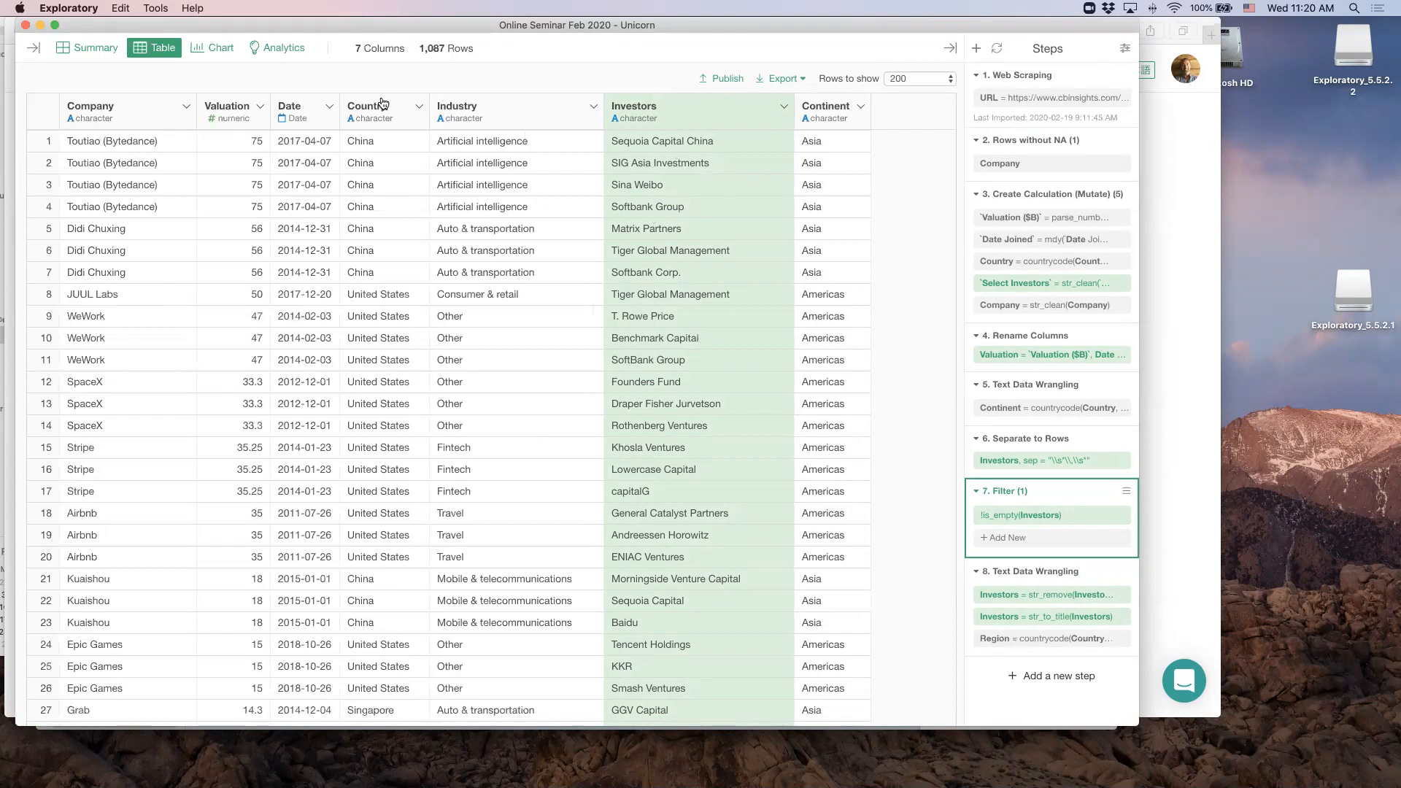
left_click(205, 50)
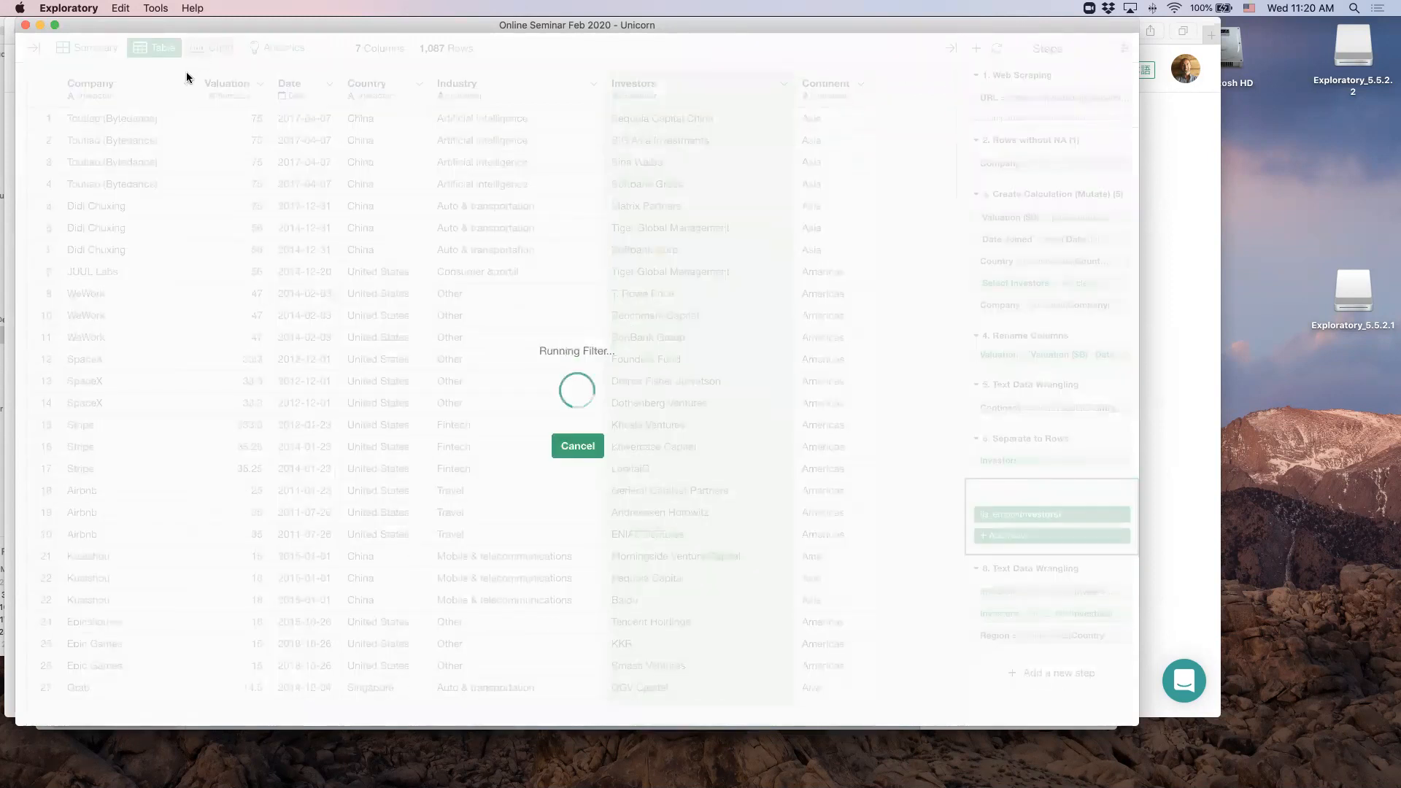
left_click(73, 130)
left_click(83, 184)
left_click(83, 170)
left_click(84, 305)
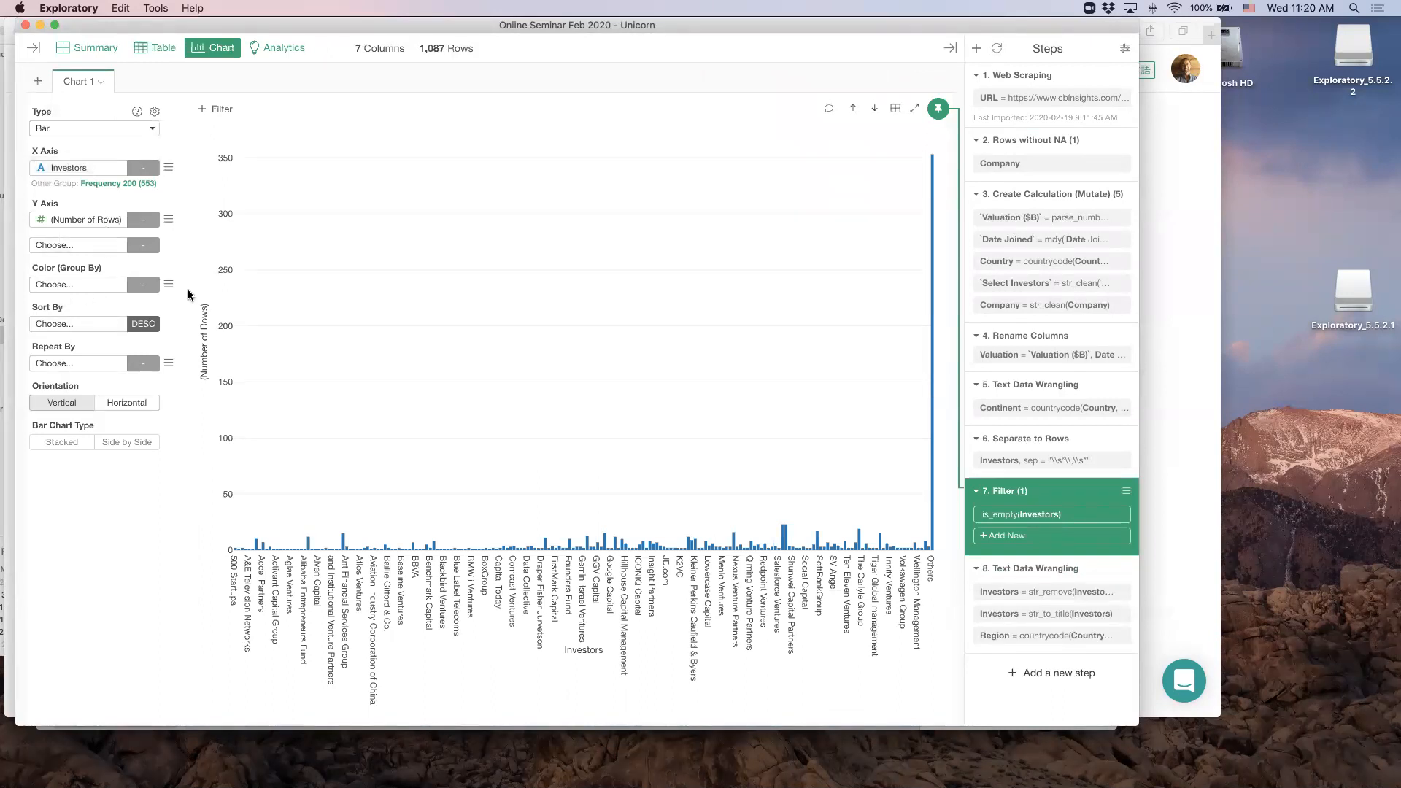
Limit the X axis values to the top 30 investors based on the current Y1 column
left_click(170, 170)
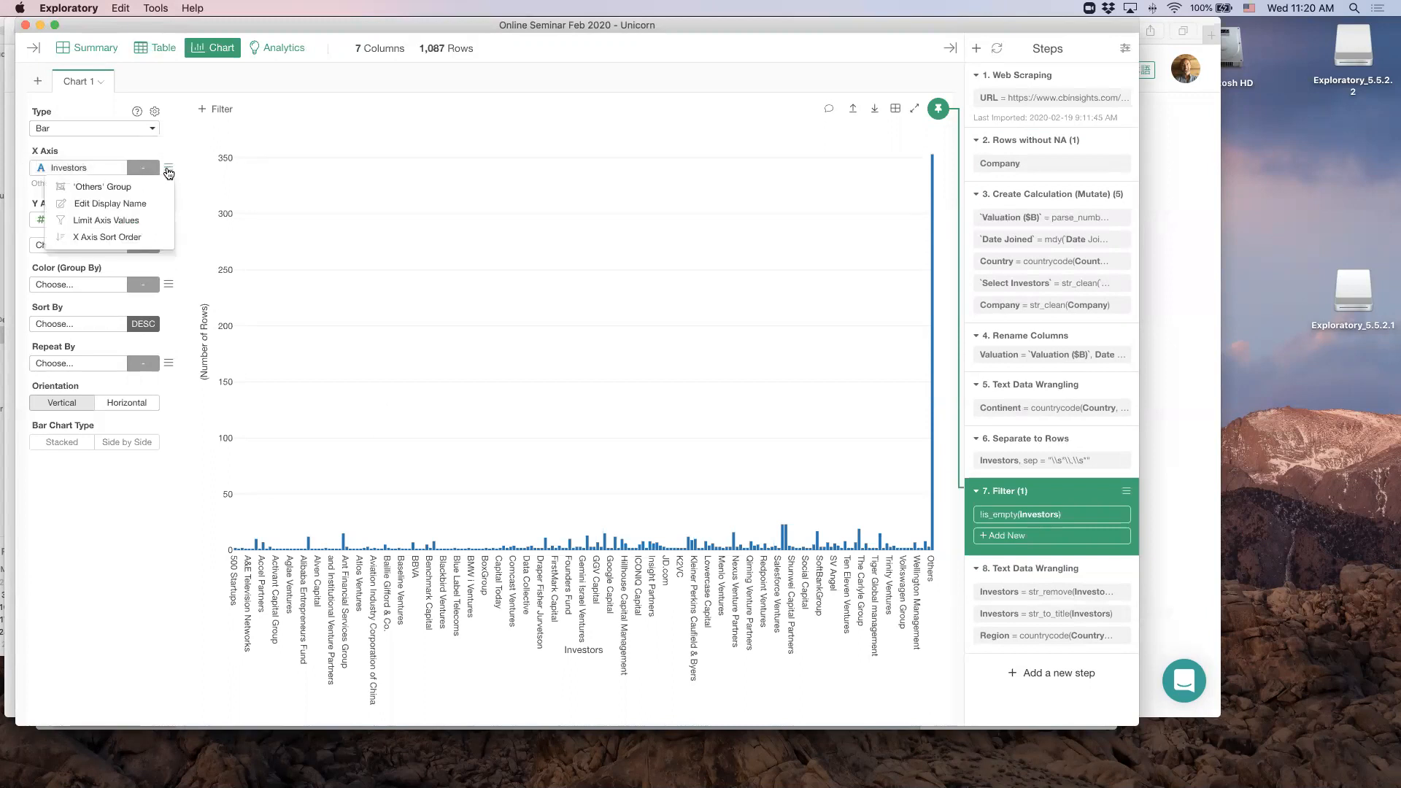
left_click(108, 221)
left_click(80, 228)
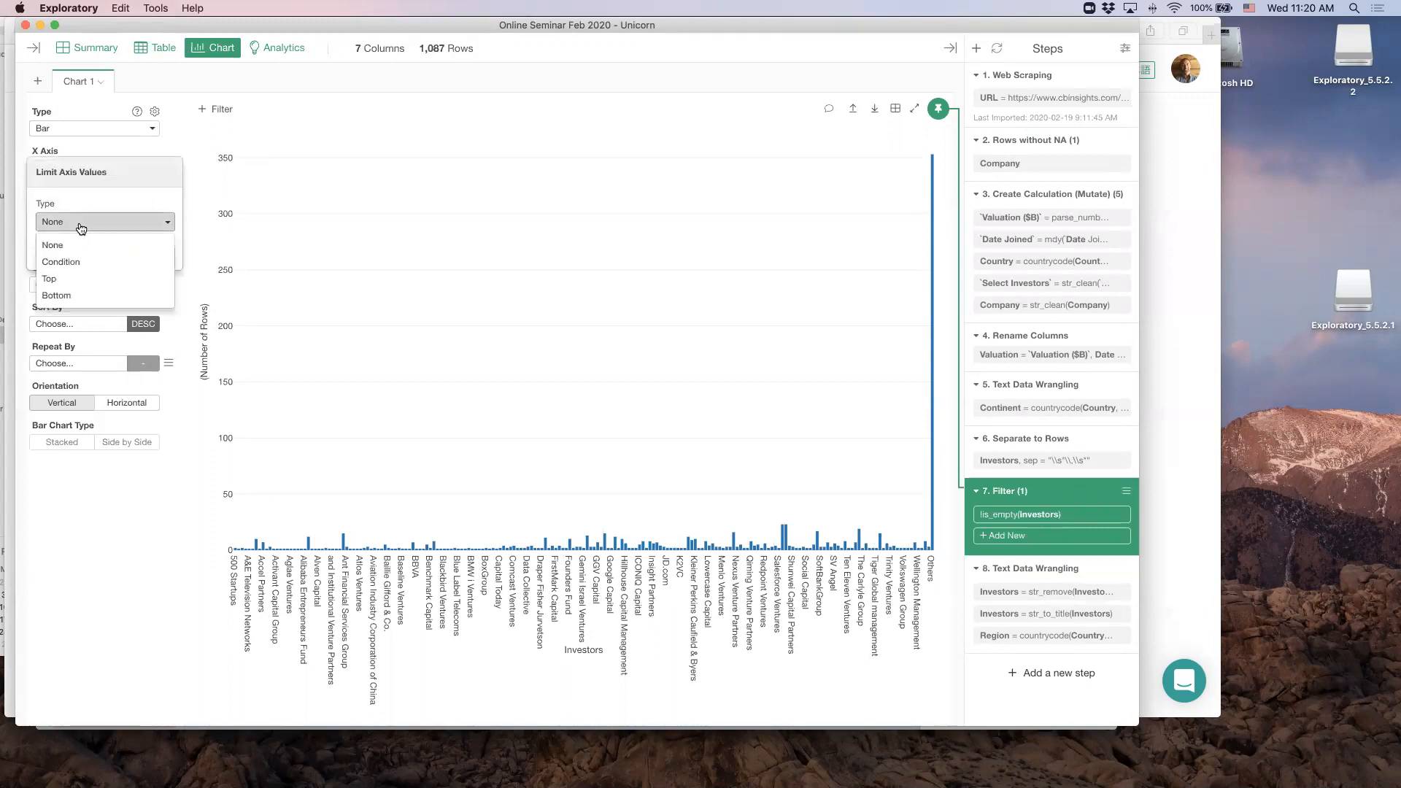
left_click(87, 279)
left_click(81, 259)
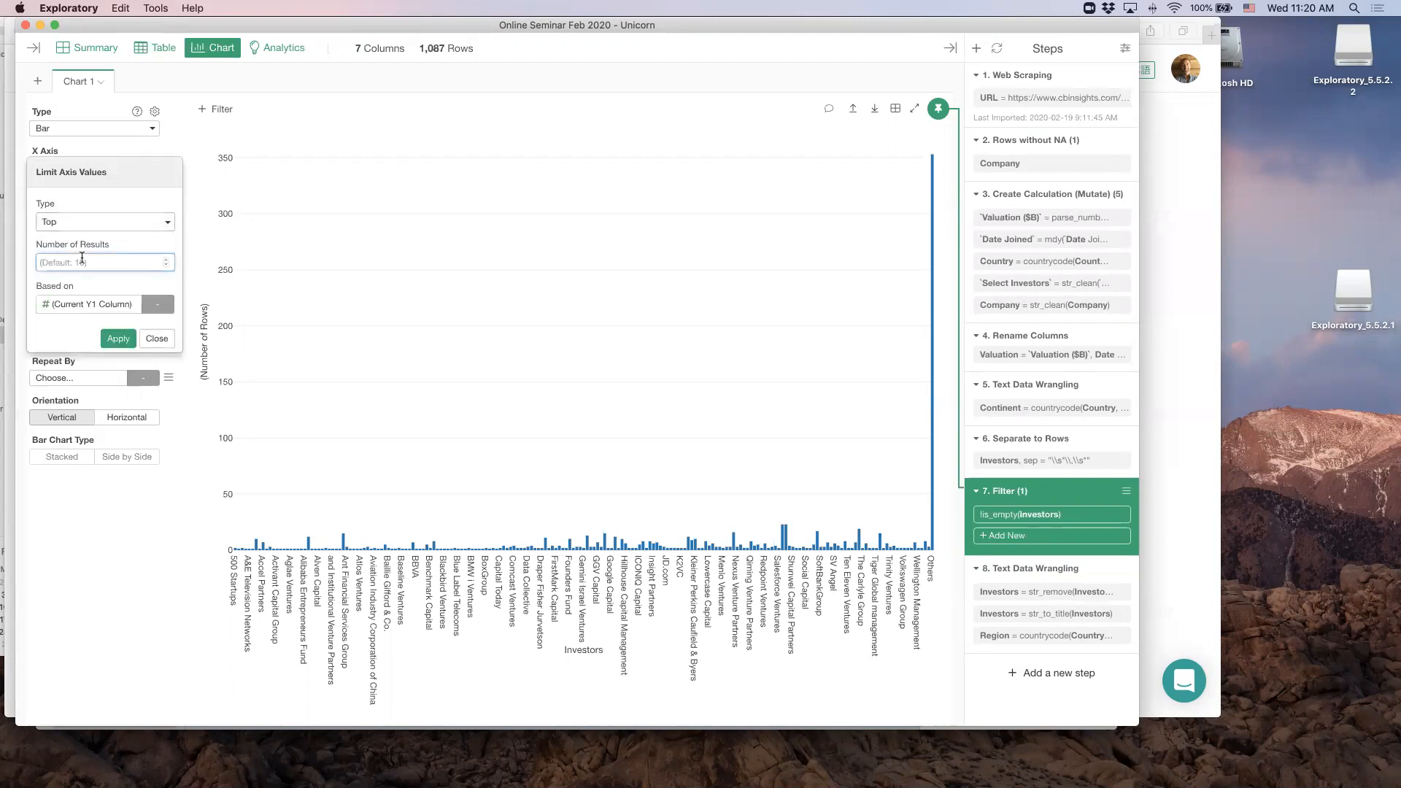
type("30")
key("Return")
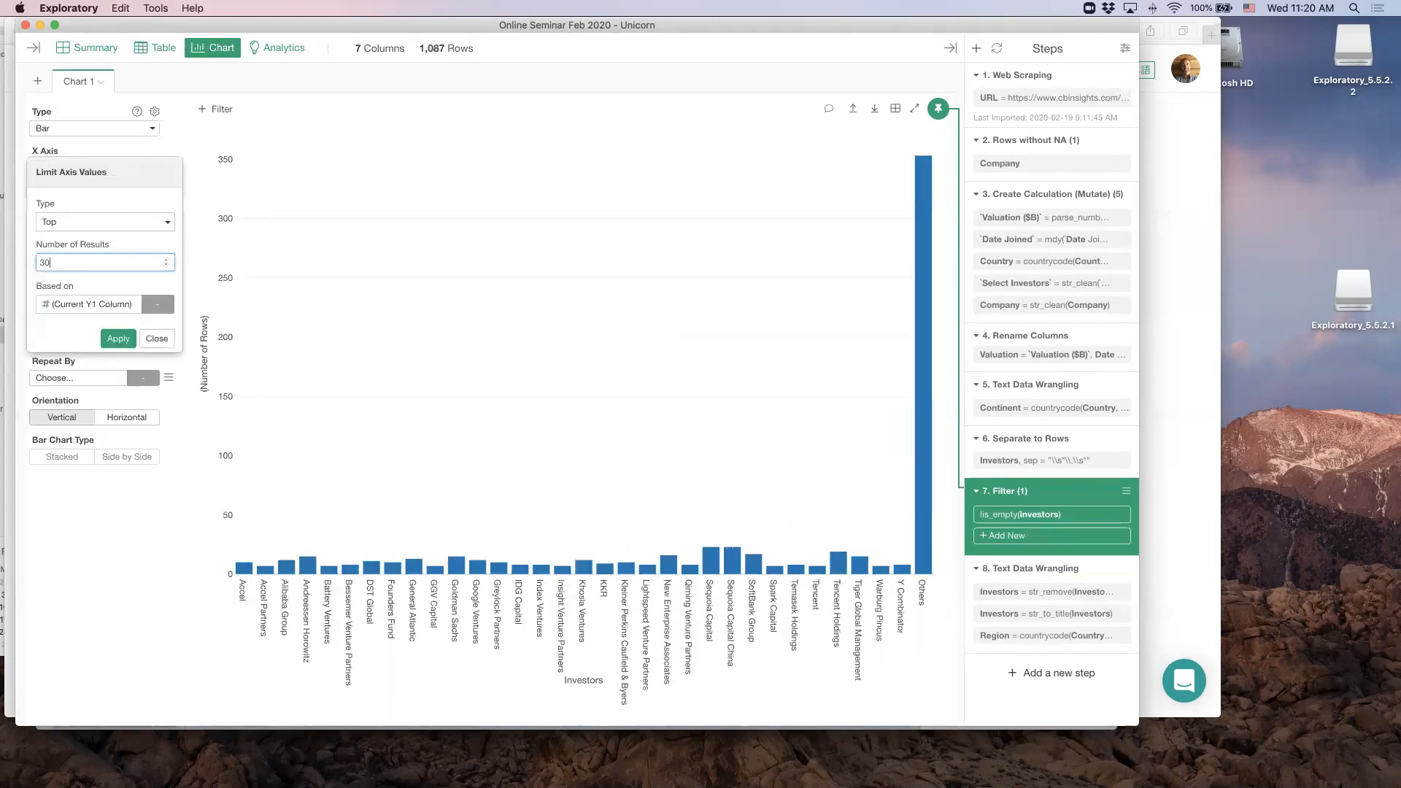
left_click(157, 339)
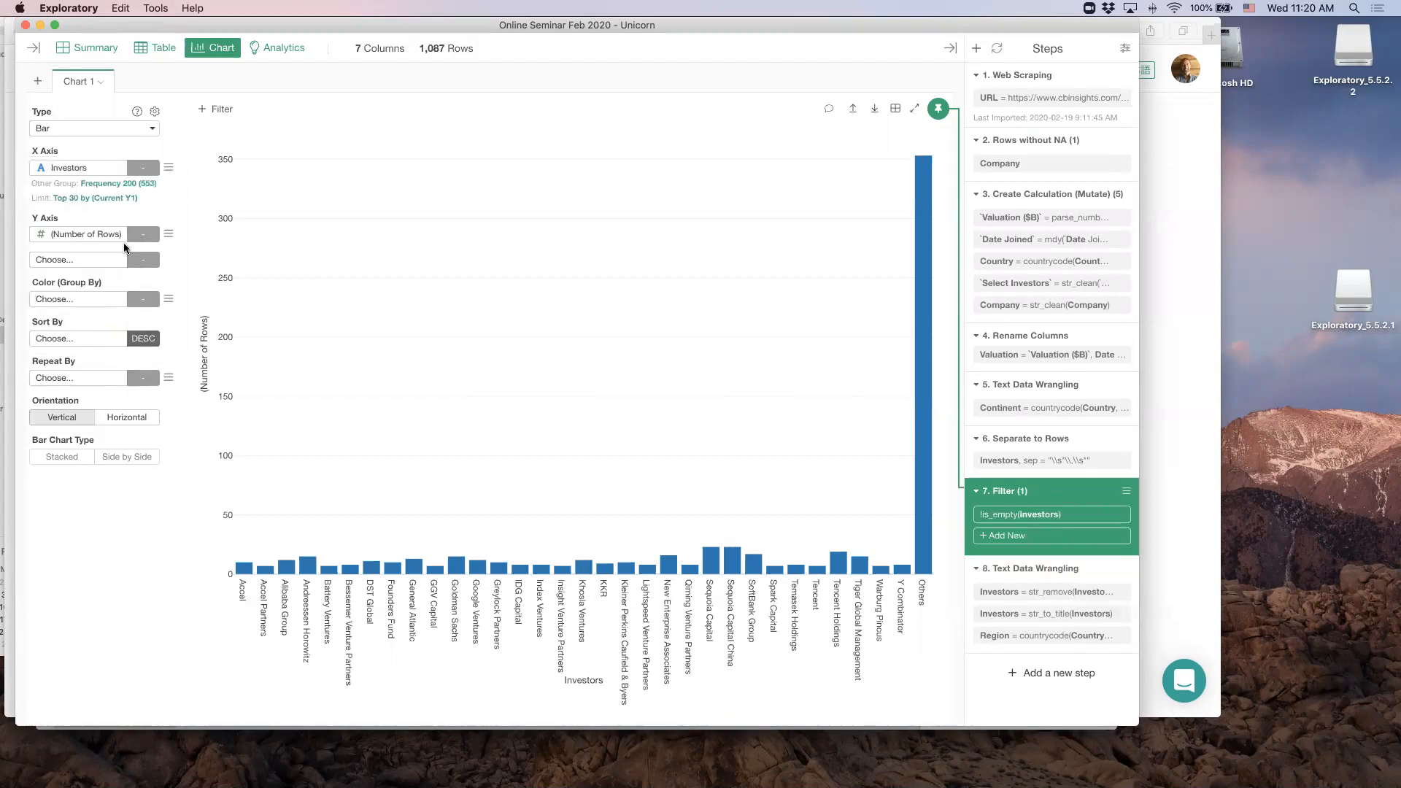
Set the bar chart's 'Others' group type for Investors to (None)
left_click(105, 193)
left_click(85, 221)
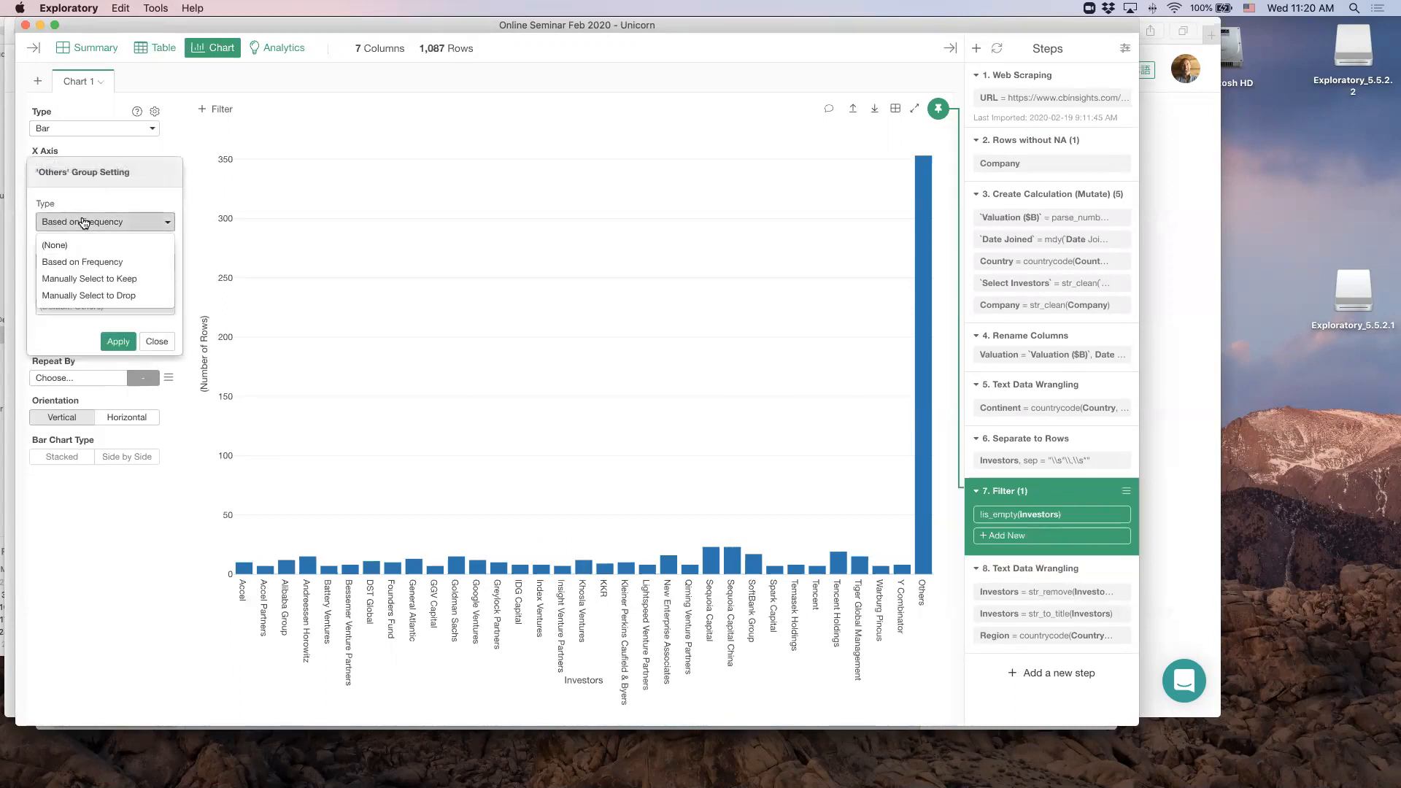
left_click(81, 243)
left_click(119, 257)
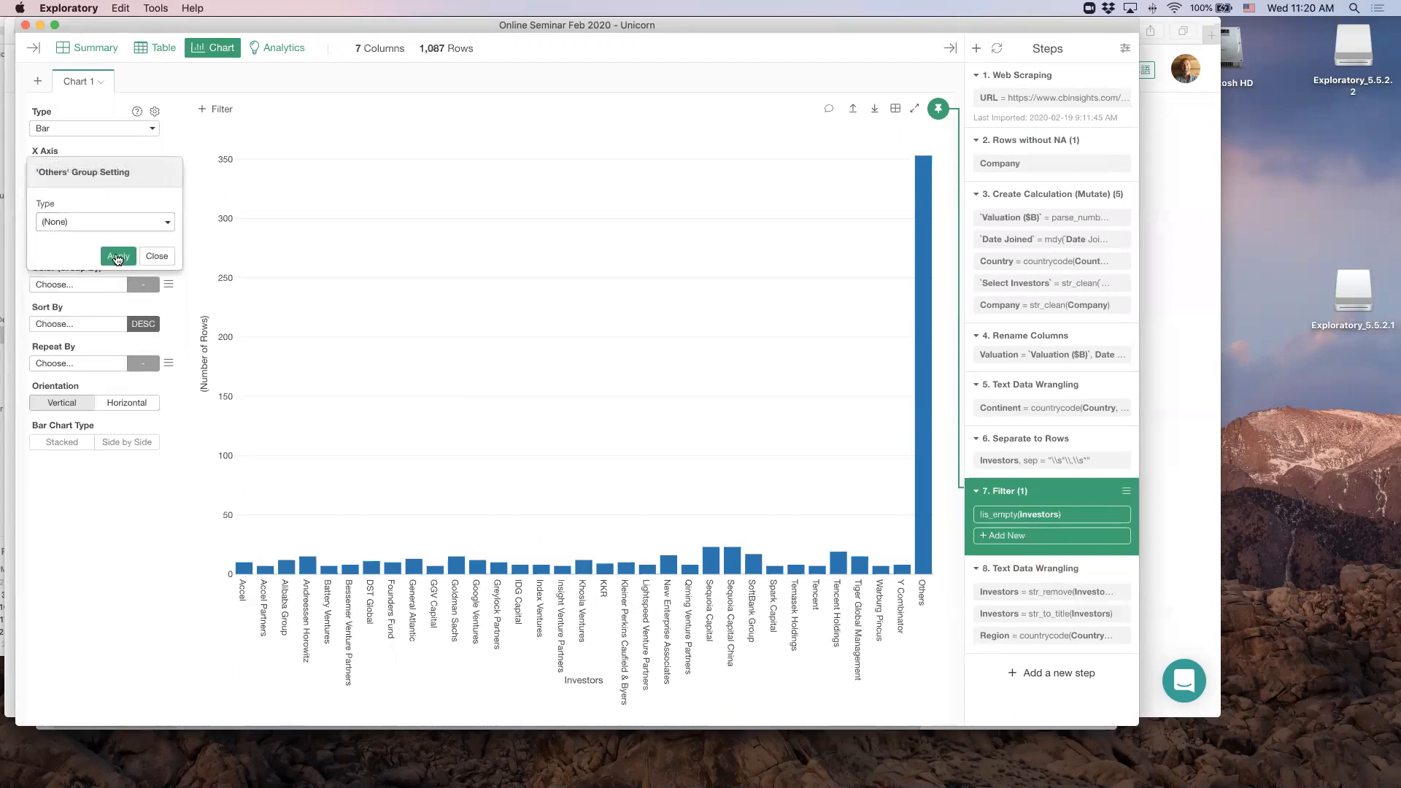
Sort the bars by Y1 Axis and check the details of the SoftBank Group bar
left_click(78, 323)
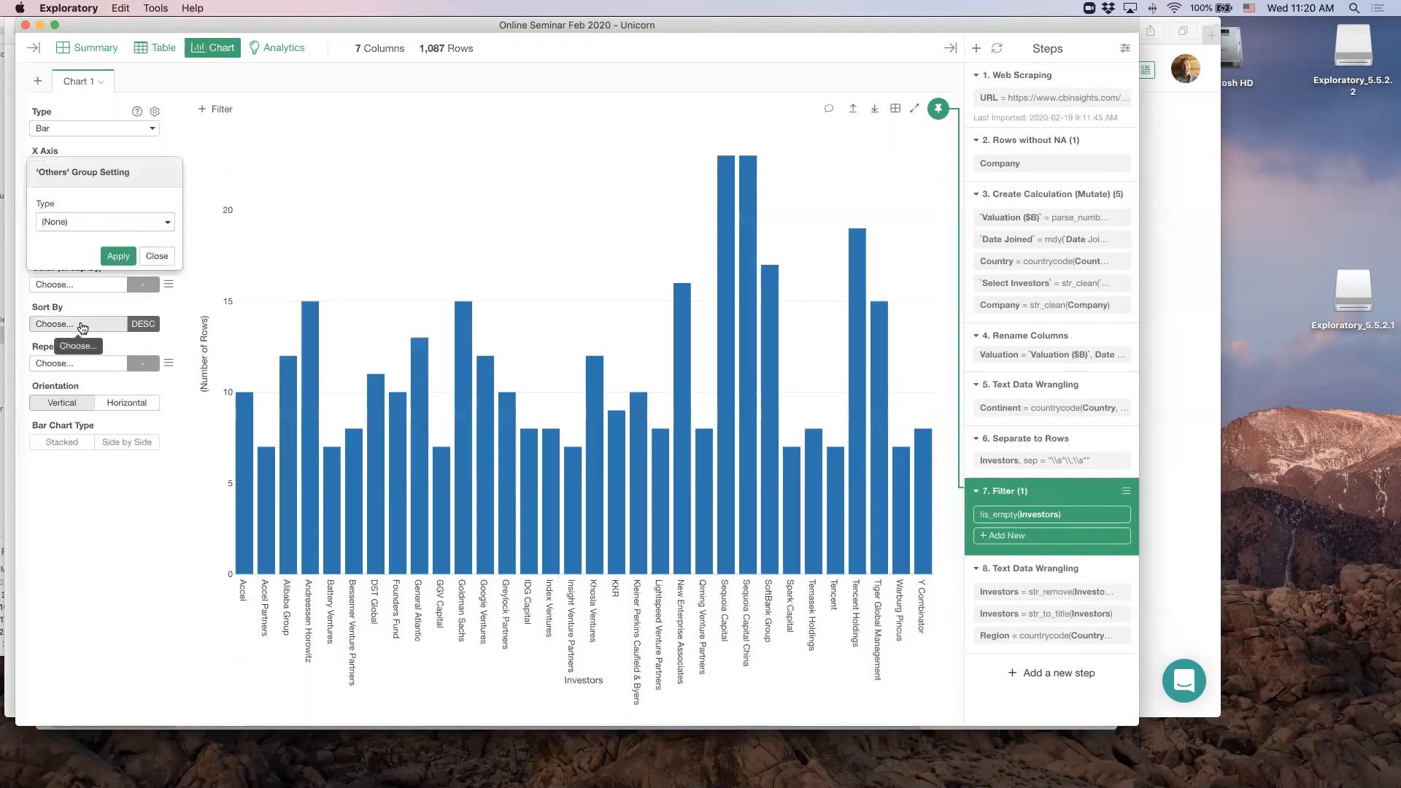
left_click(69, 300)
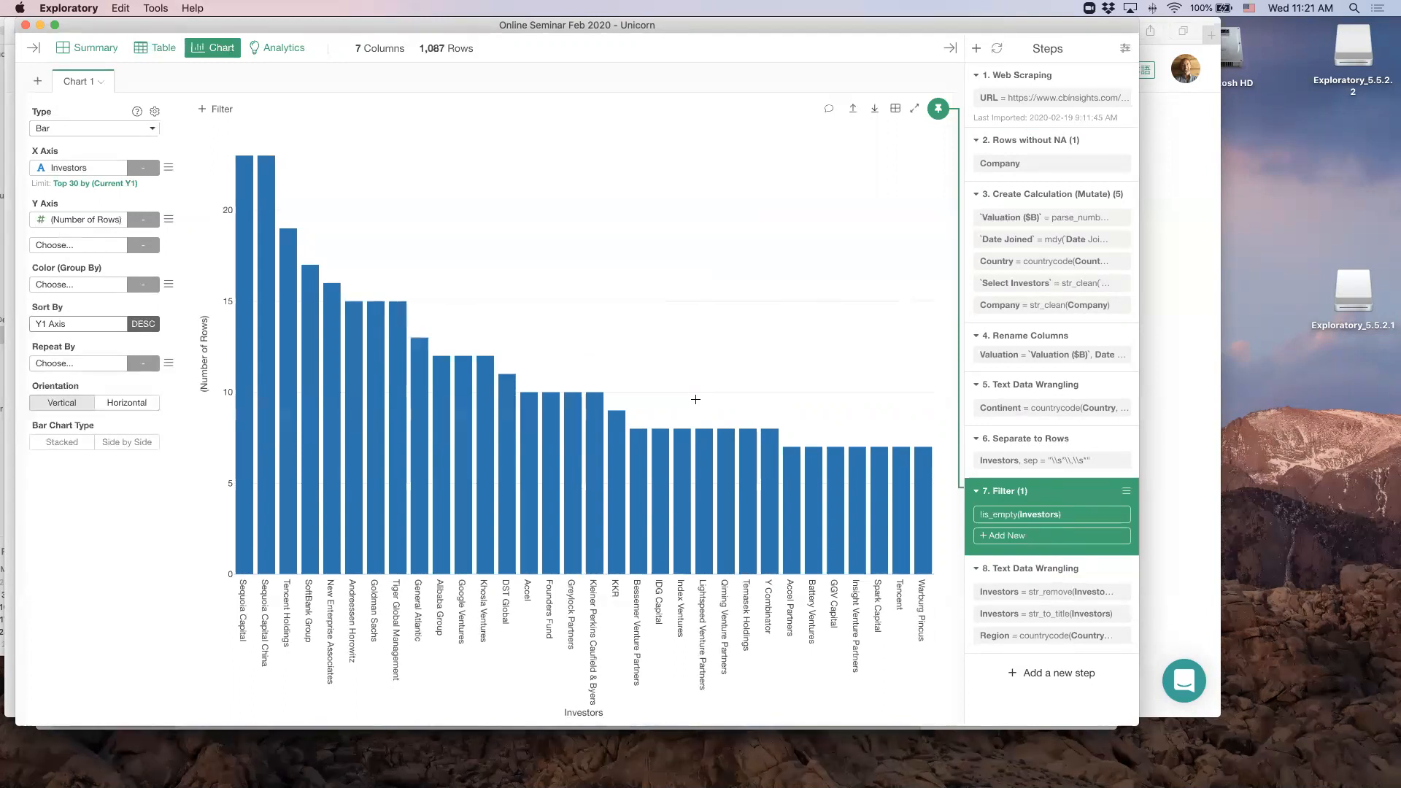
left_click(310, 479)
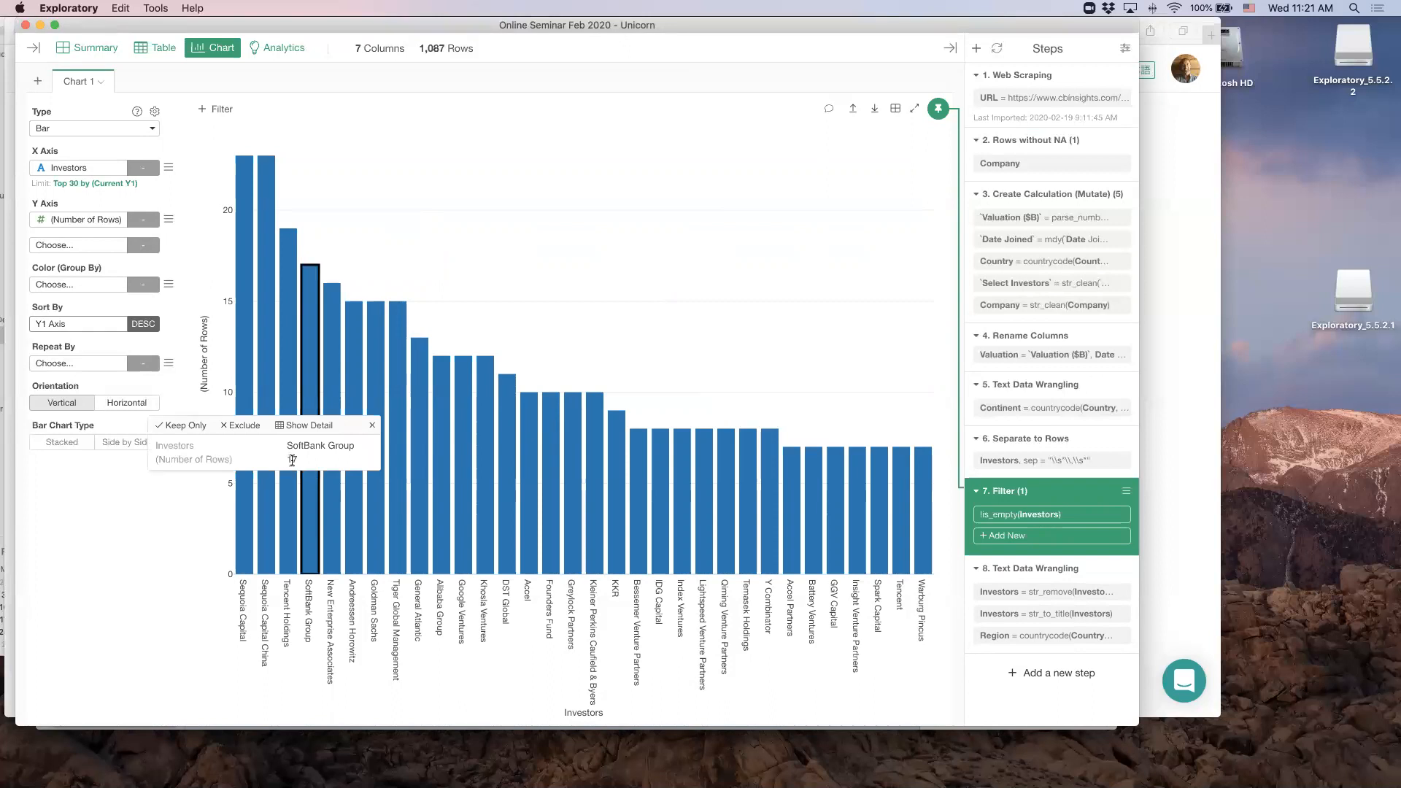
left_click(372, 429)
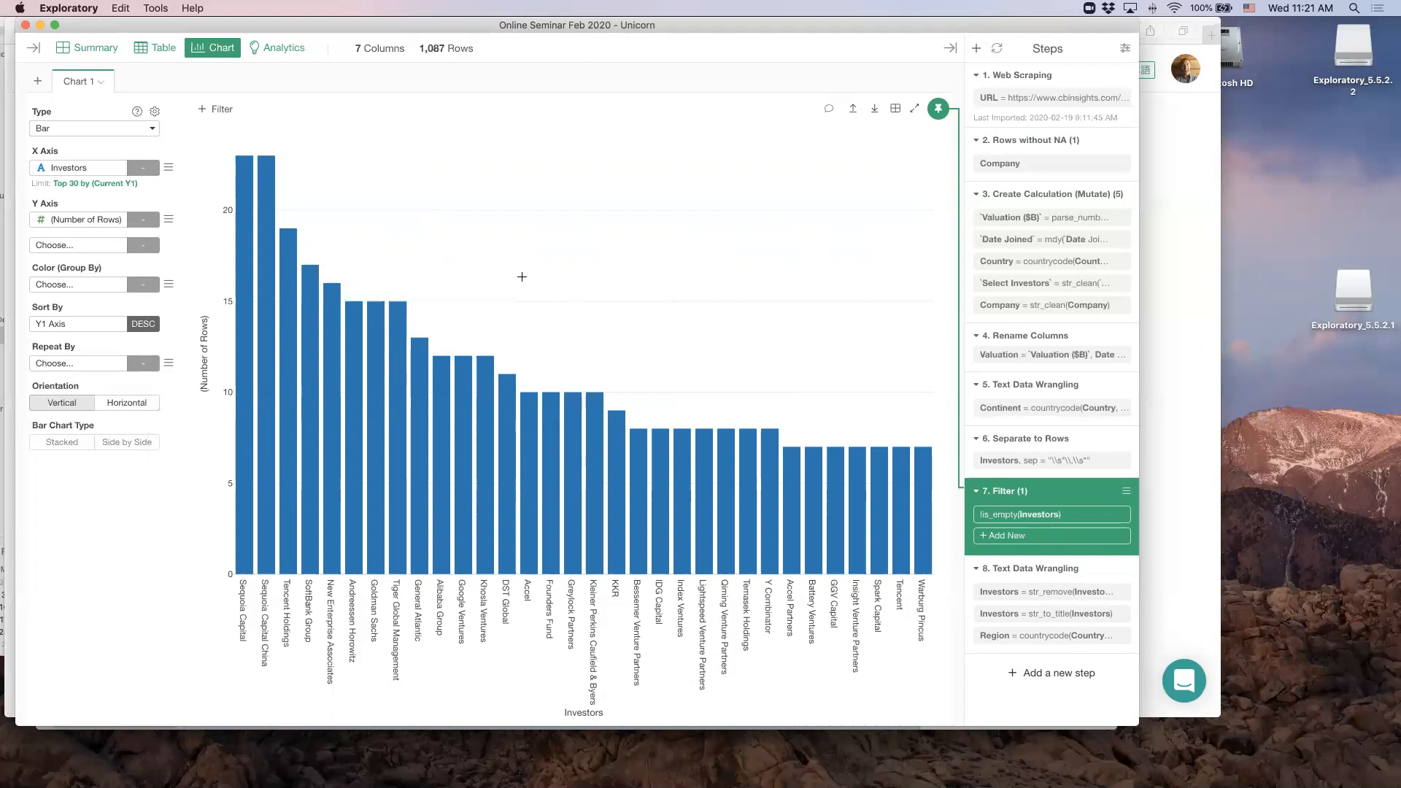
Create a pivot table in a new chart with Investors as the row, and compare its SoftBank entries
left_click(40, 83)
left_click(82, 129)
left_click(80, 149)
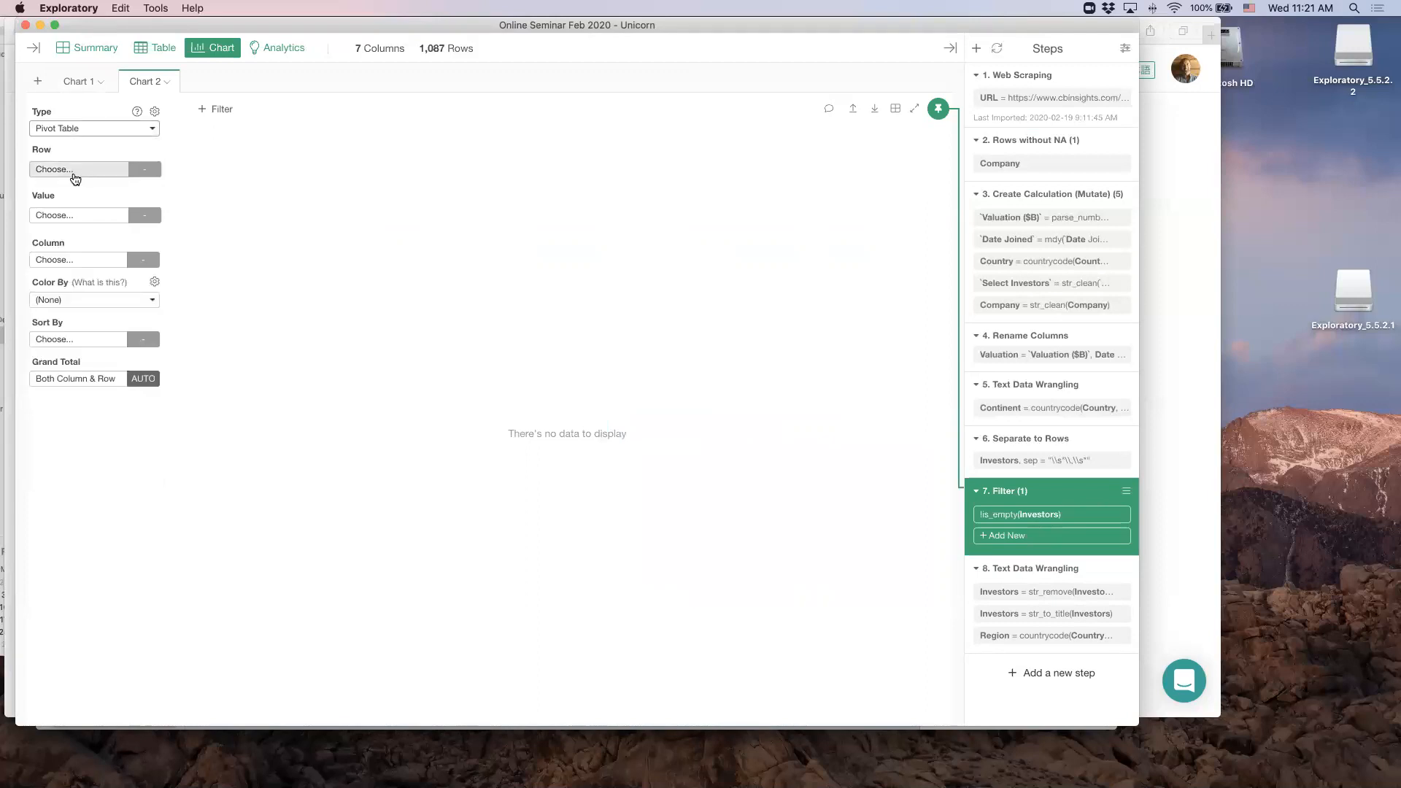
left_click(75, 170)
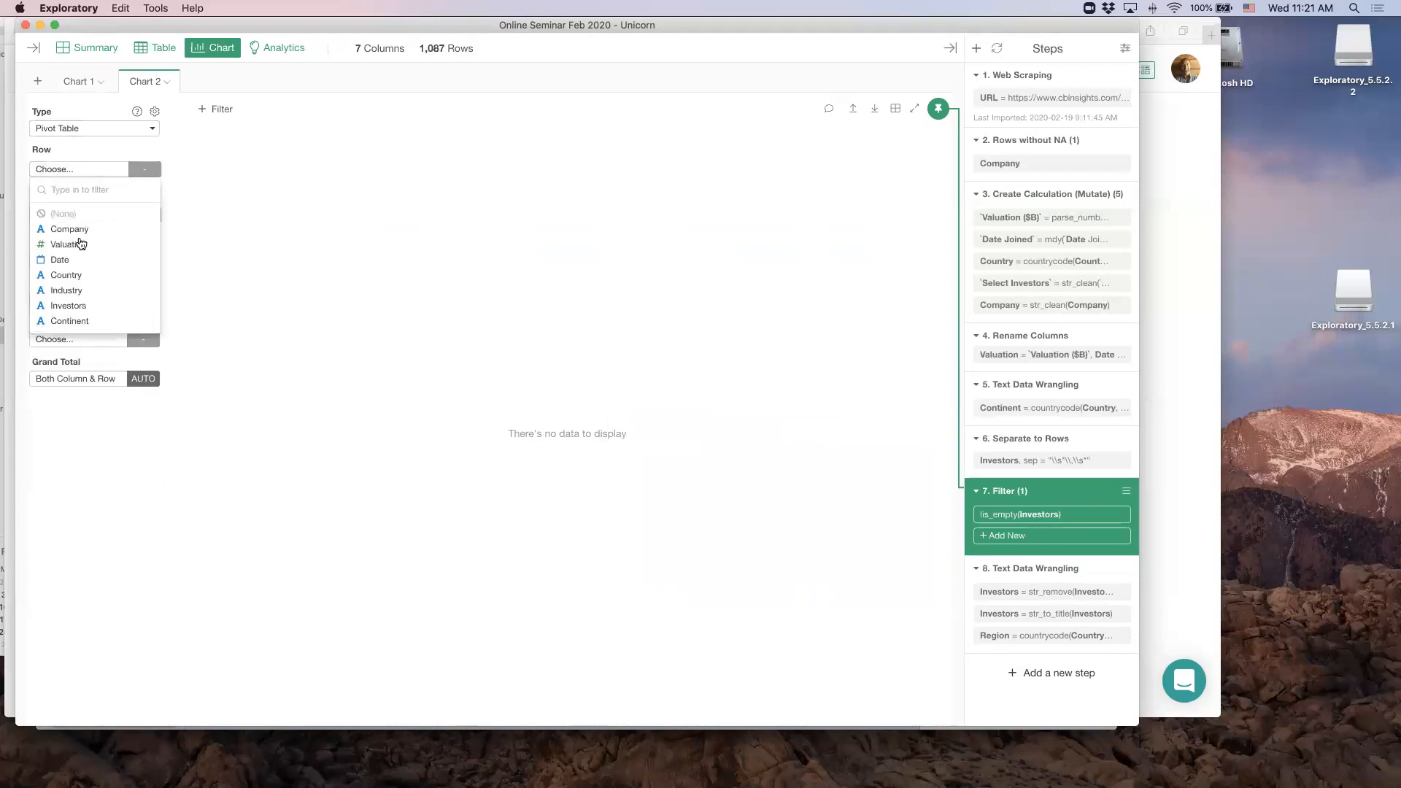
left_click(95, 306)
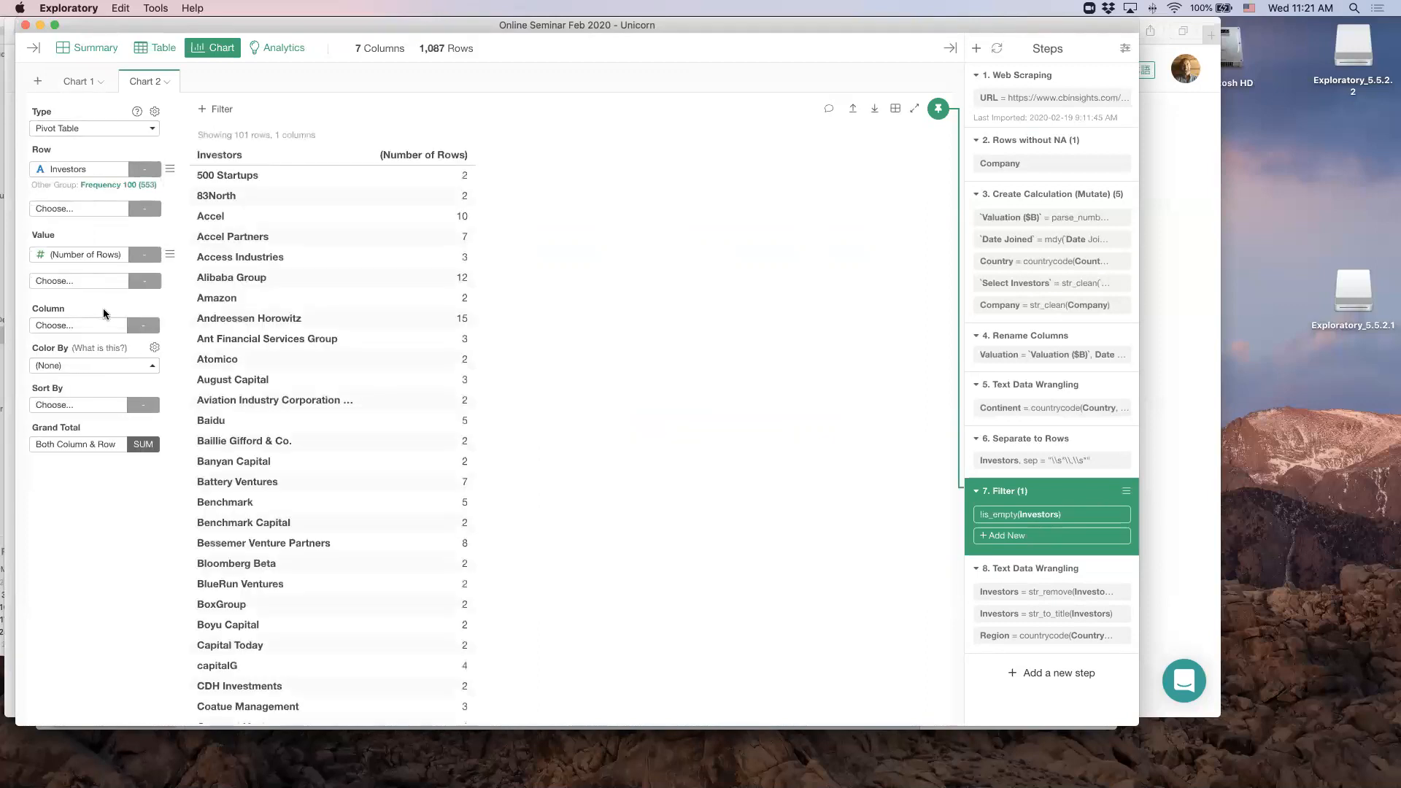
scroll(358, 437, "down", 15)
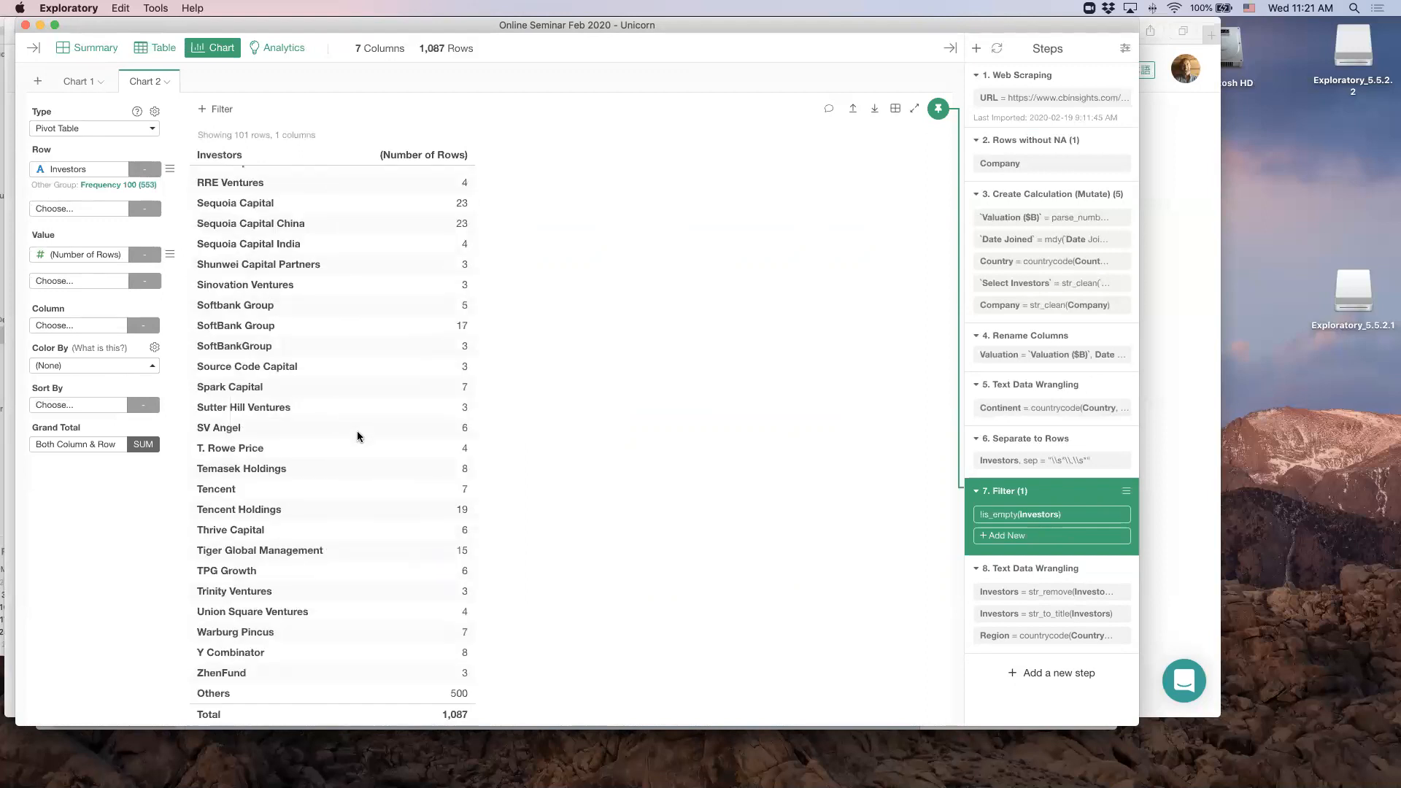
scroll(357, 436, "up", 1)
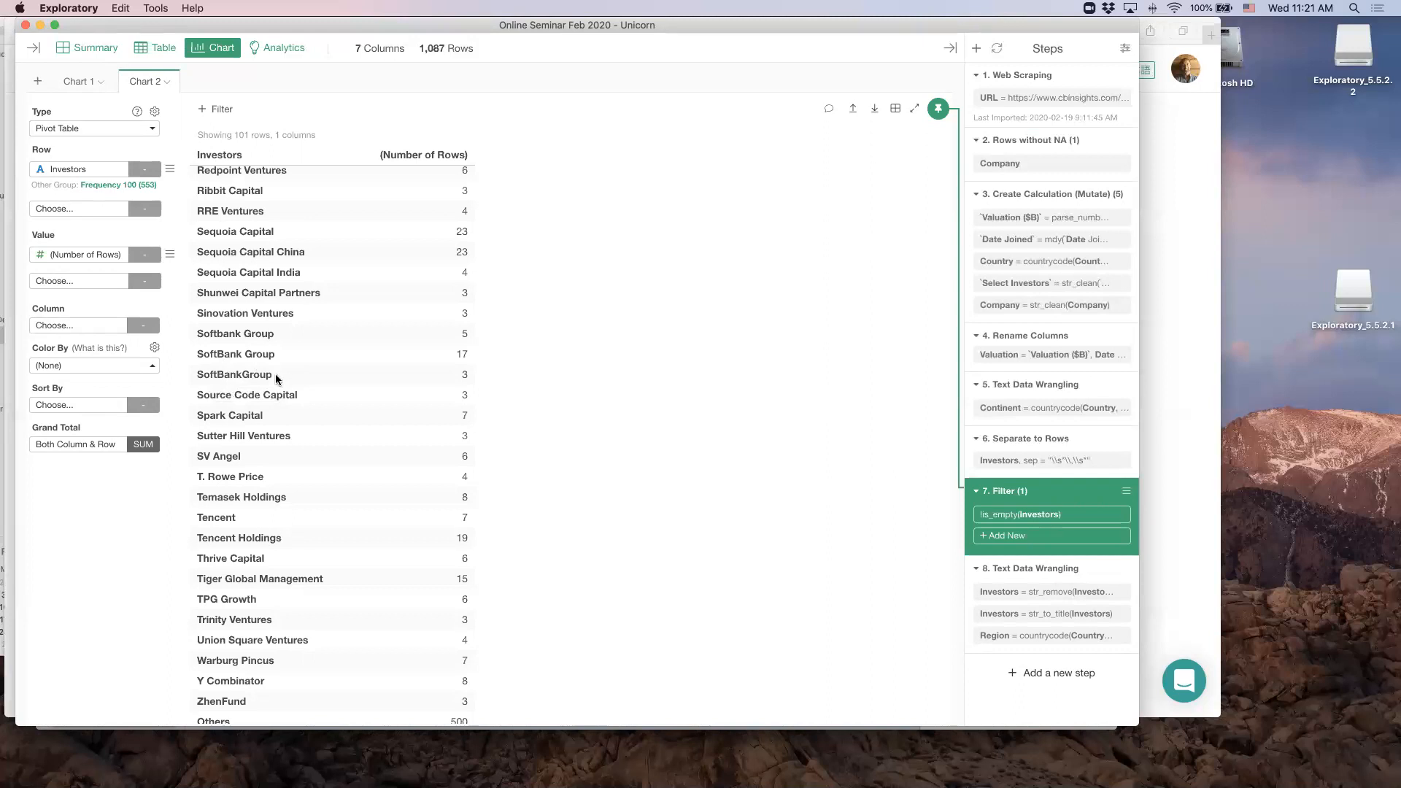
scroll(275, 373, "up", 1)
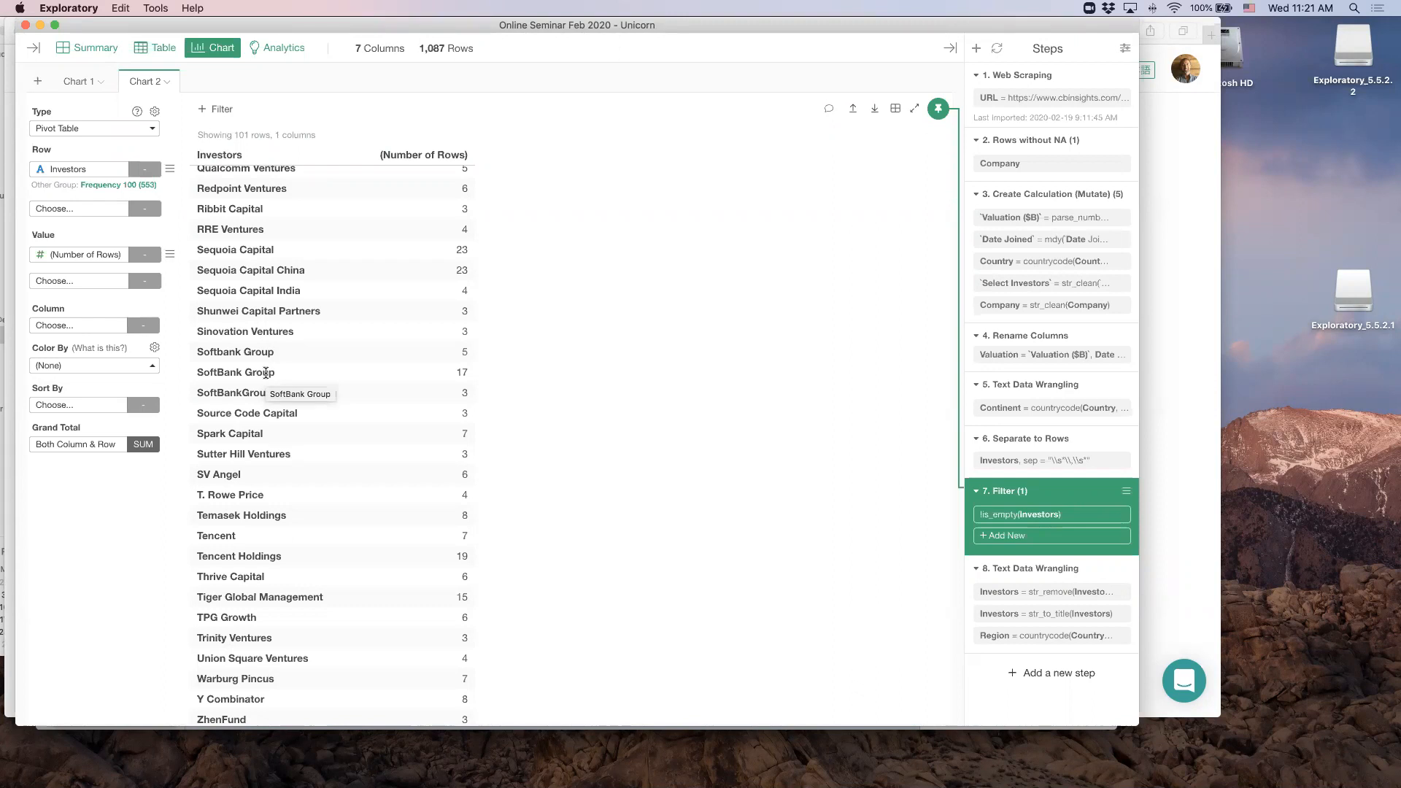
left_click_drag(266, 373, 262, 352)
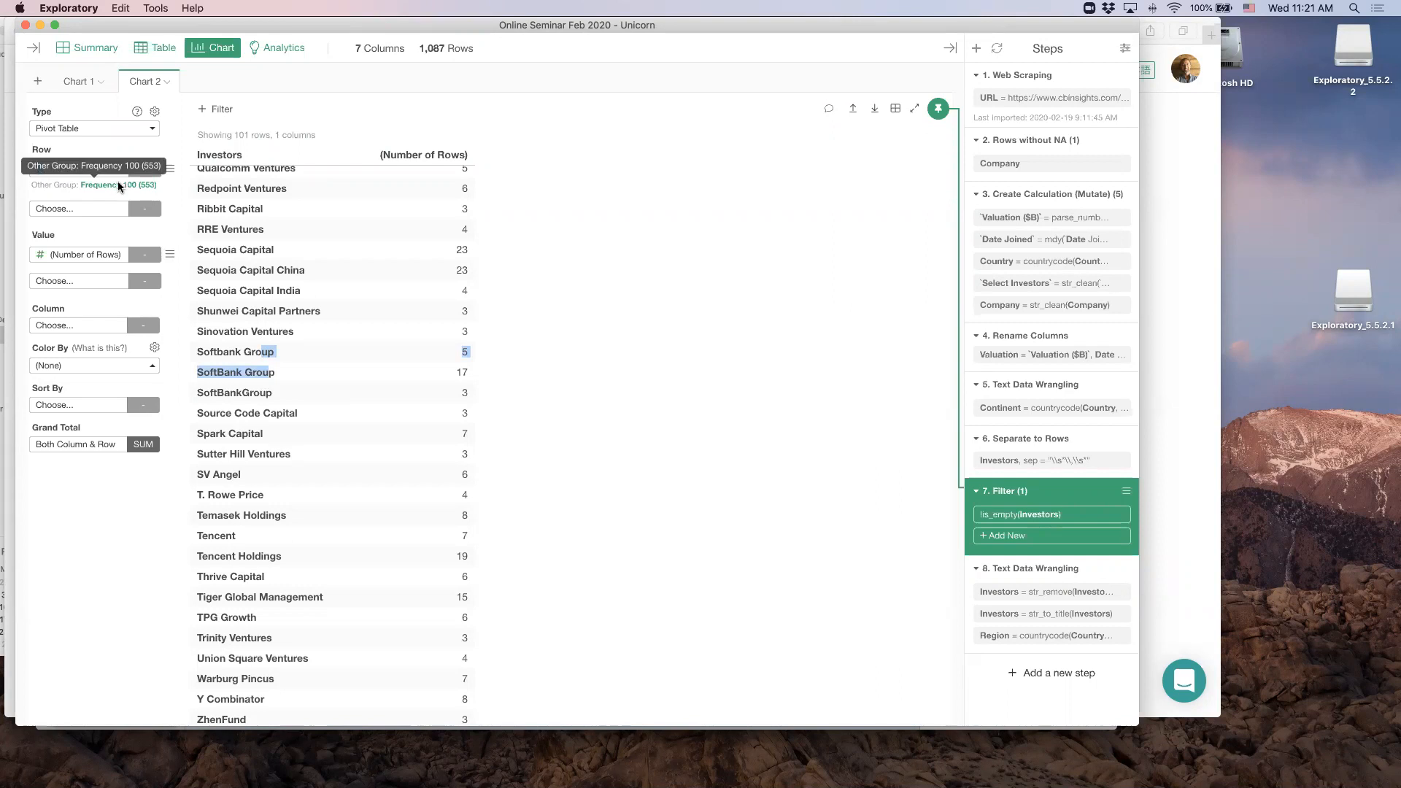
Set the 'Others' group type for the pivot table's Investors row to (None)
left_click(118, 185)
left_click(91, 235)
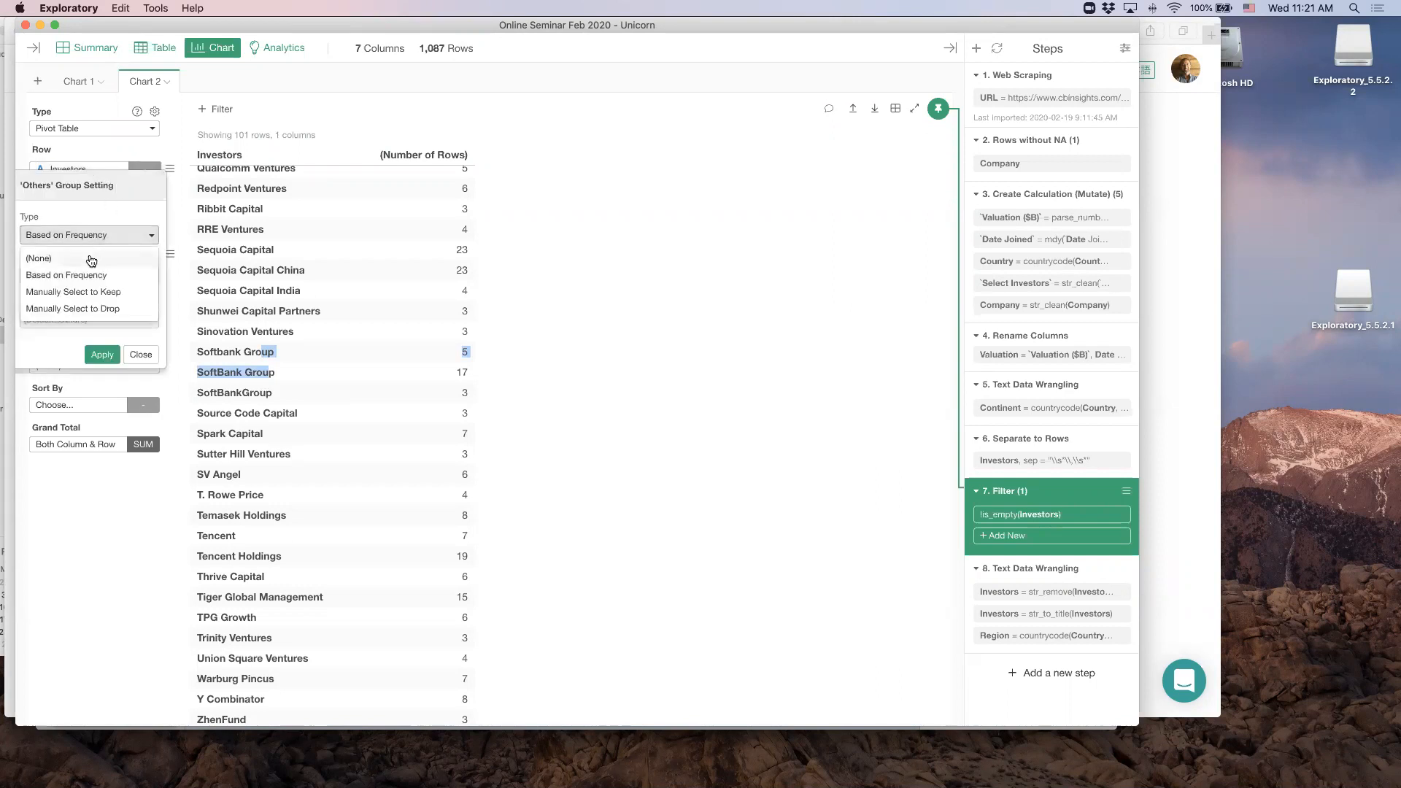
left_click(90, 259)
left_click(93, 273)
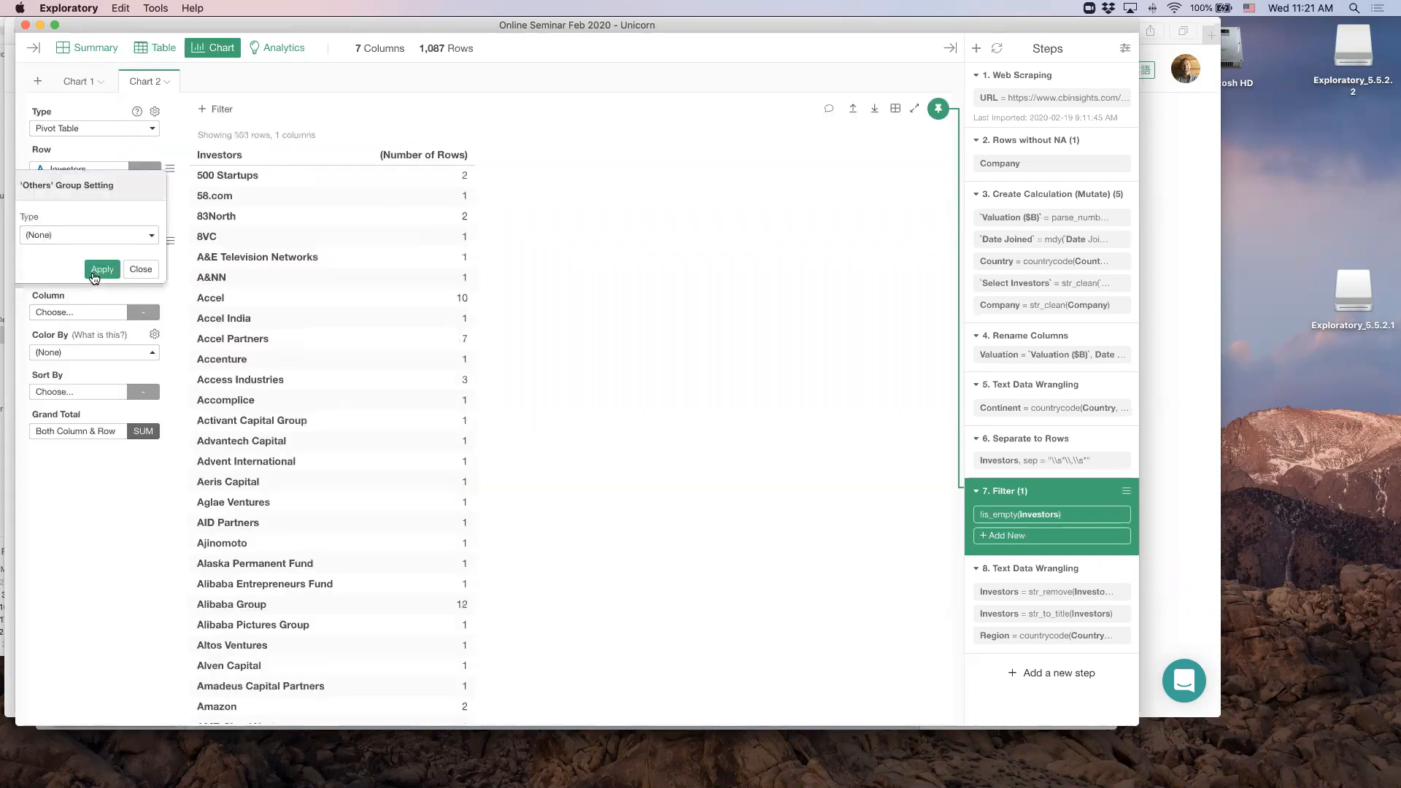
left_click(141, 269)
Examine the SoftBank name variants in the full Investors pivot table and return to the data table
scroll(221, 339, "down", 10)
scroll(222, 339, "down", 15)
scroll(222, 340, "down", 15)
scroll(256, 420, "down", 15)
scroll(256, 421, "down", 15)
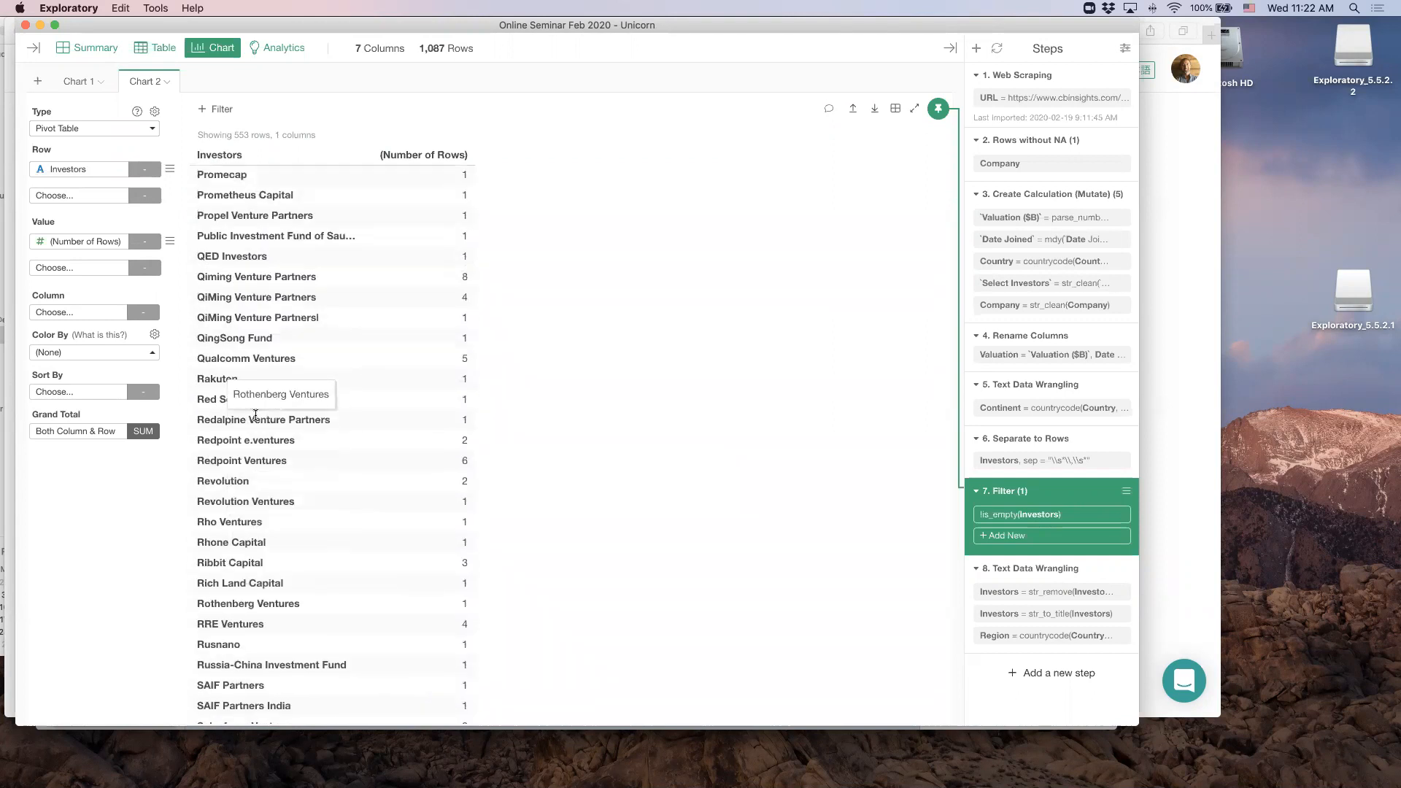
scroll(256, 414, "down", 15)
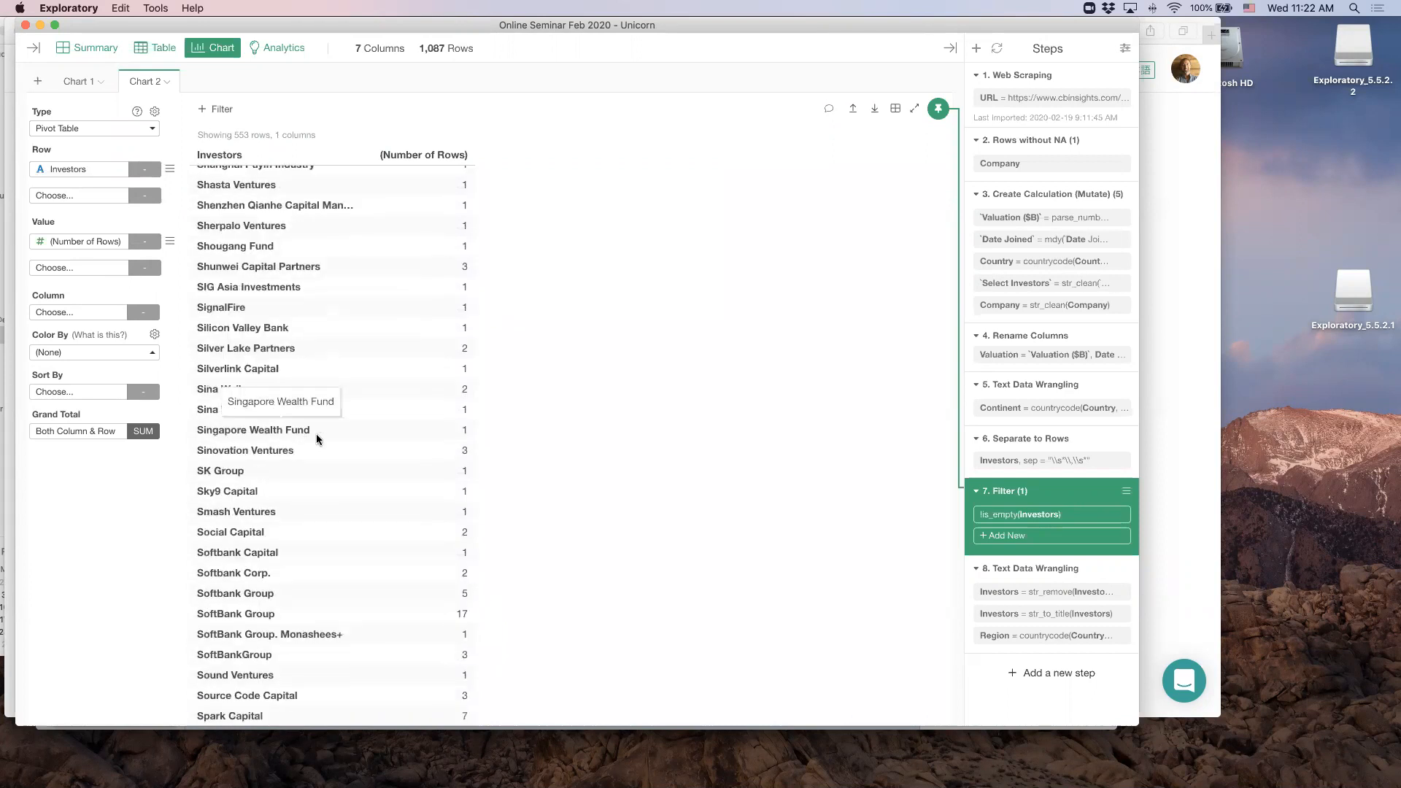
scroll(325, 433, "down", 5)
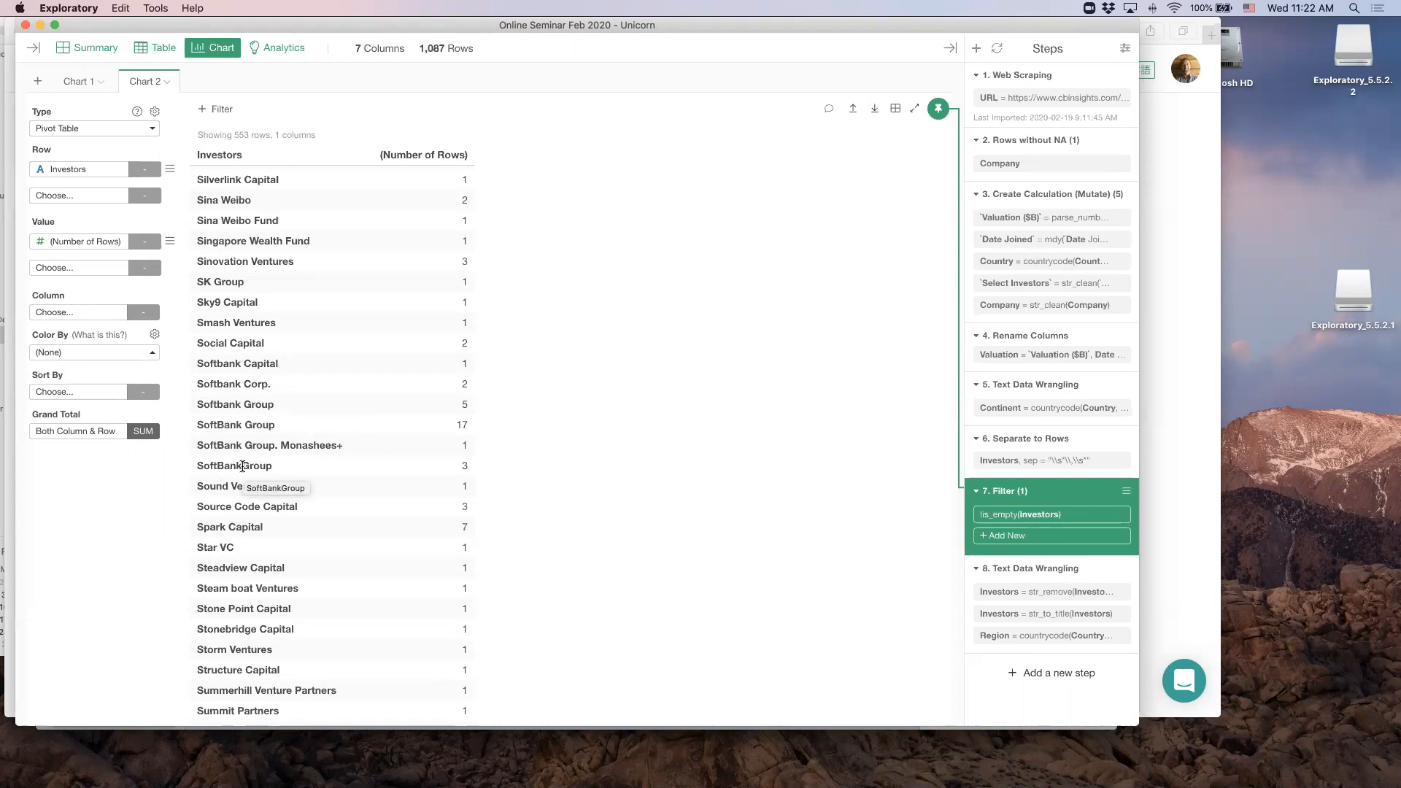
left_click(157, 47)
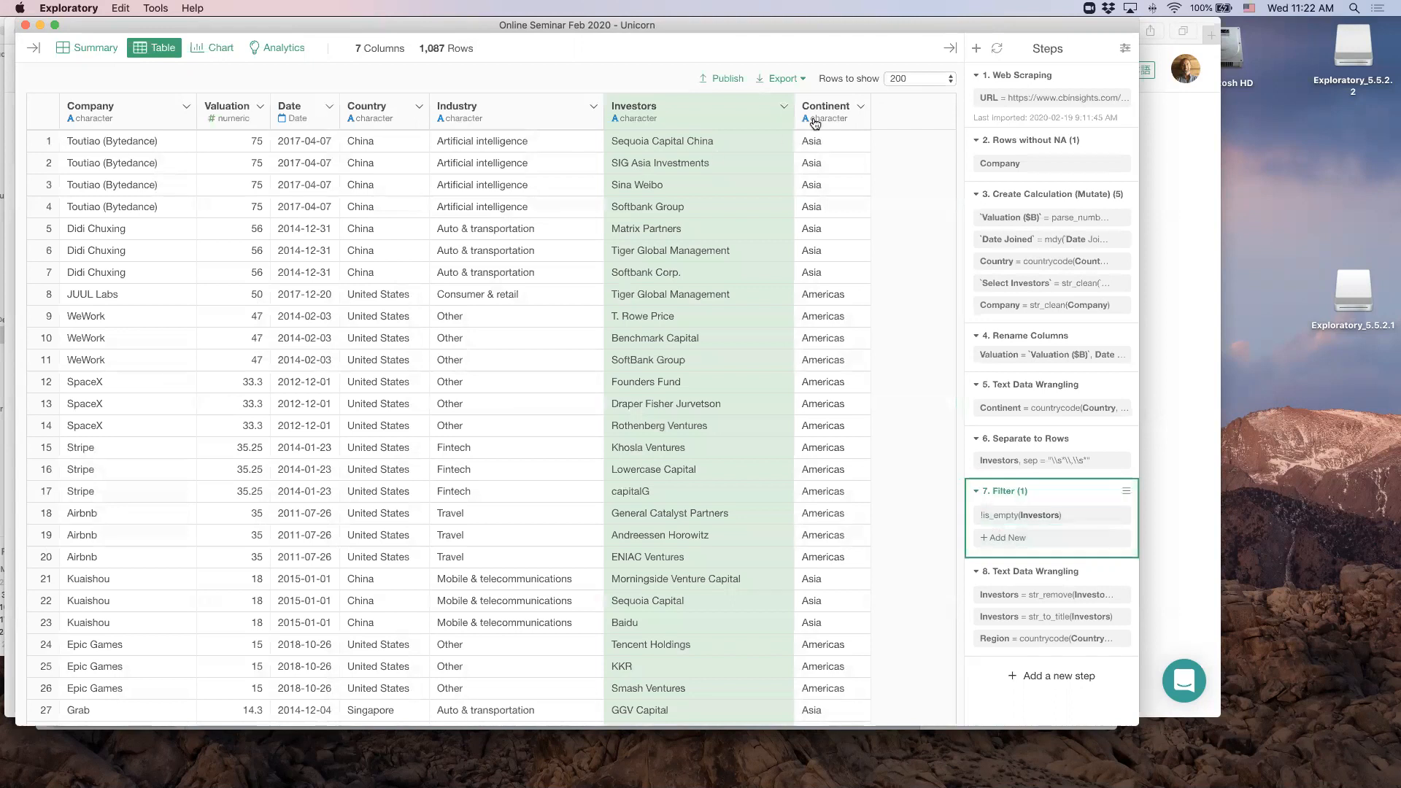
Set up a text removal on the Investors column for "Group" at any position, with Ignore Case set to Yes
left_click(784, 107)
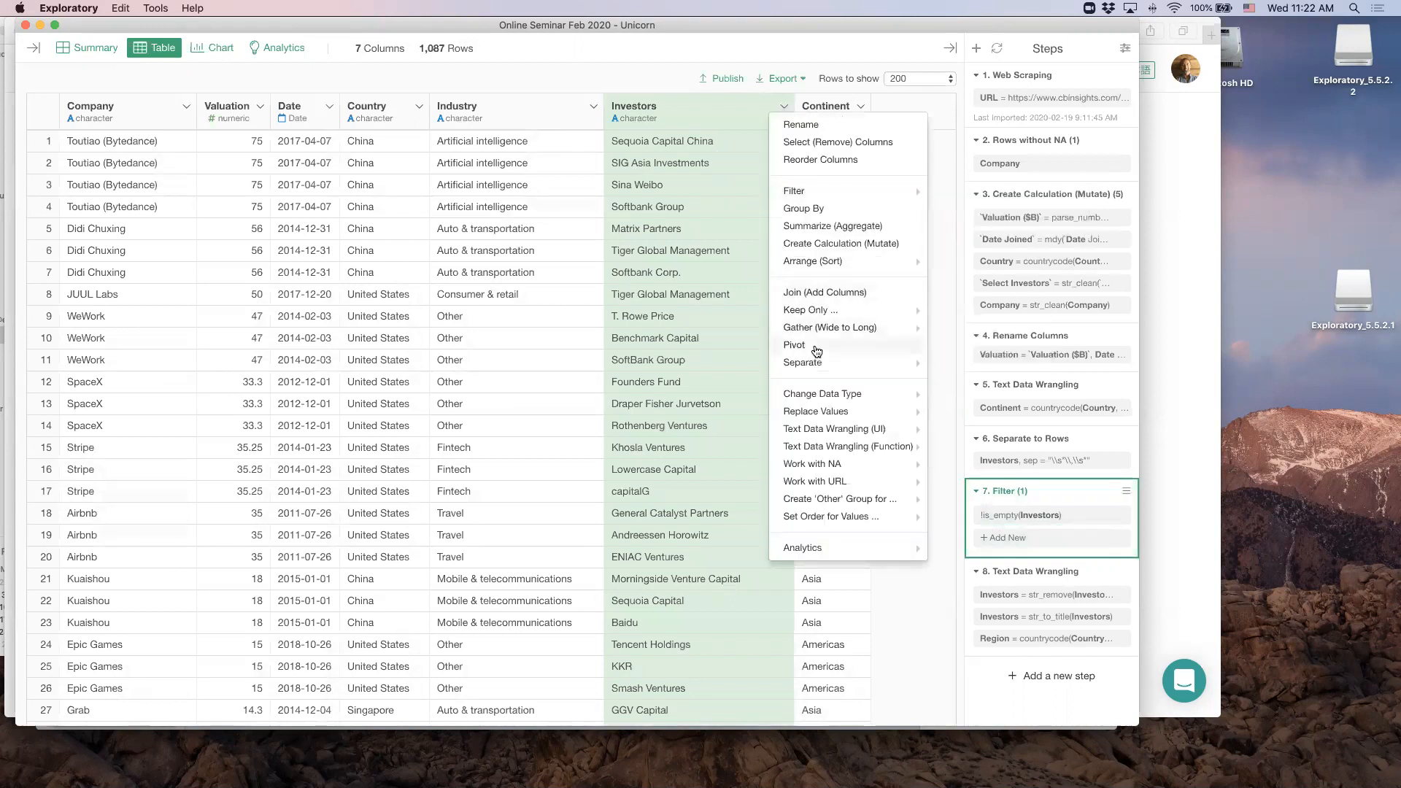
mouse_move(809, 435)
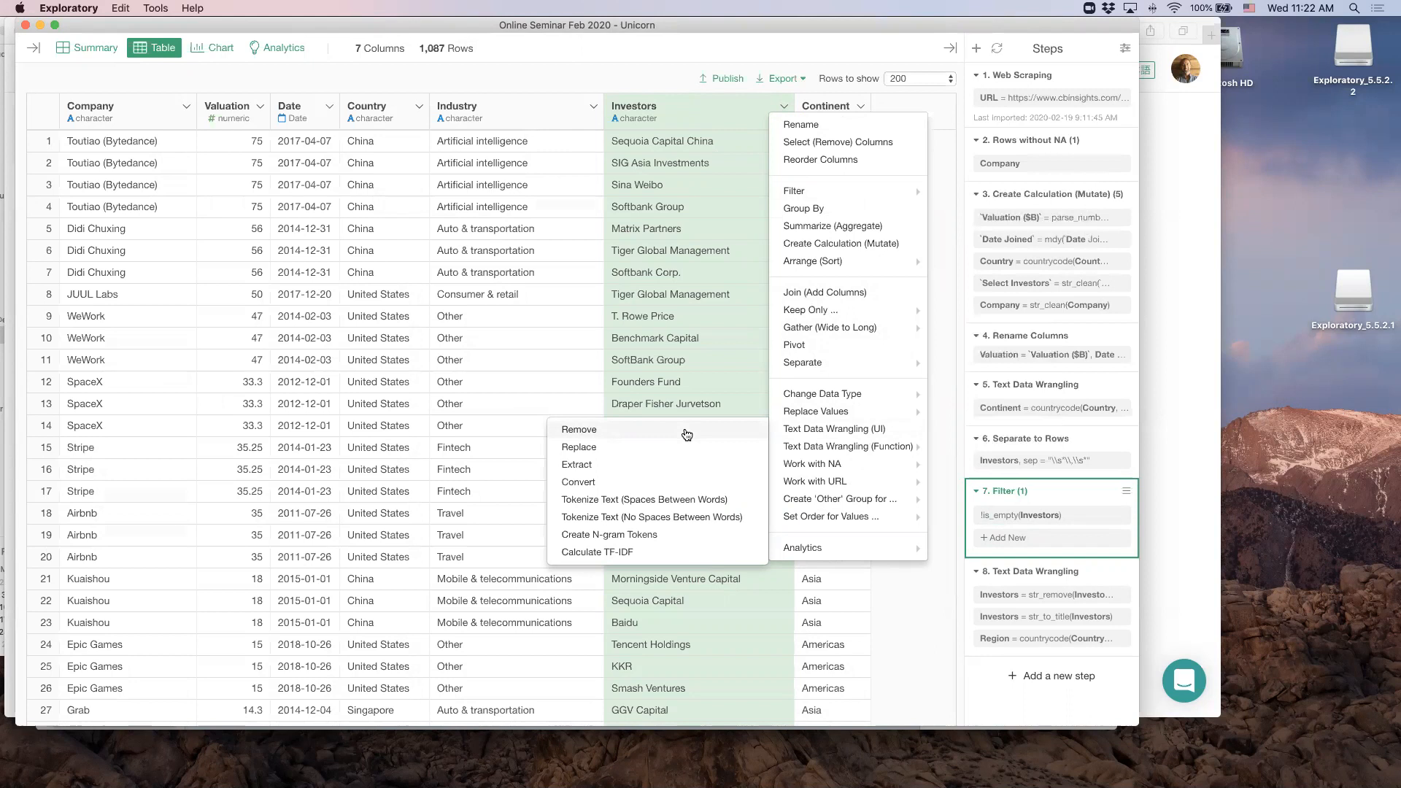
left_click(641, 434)
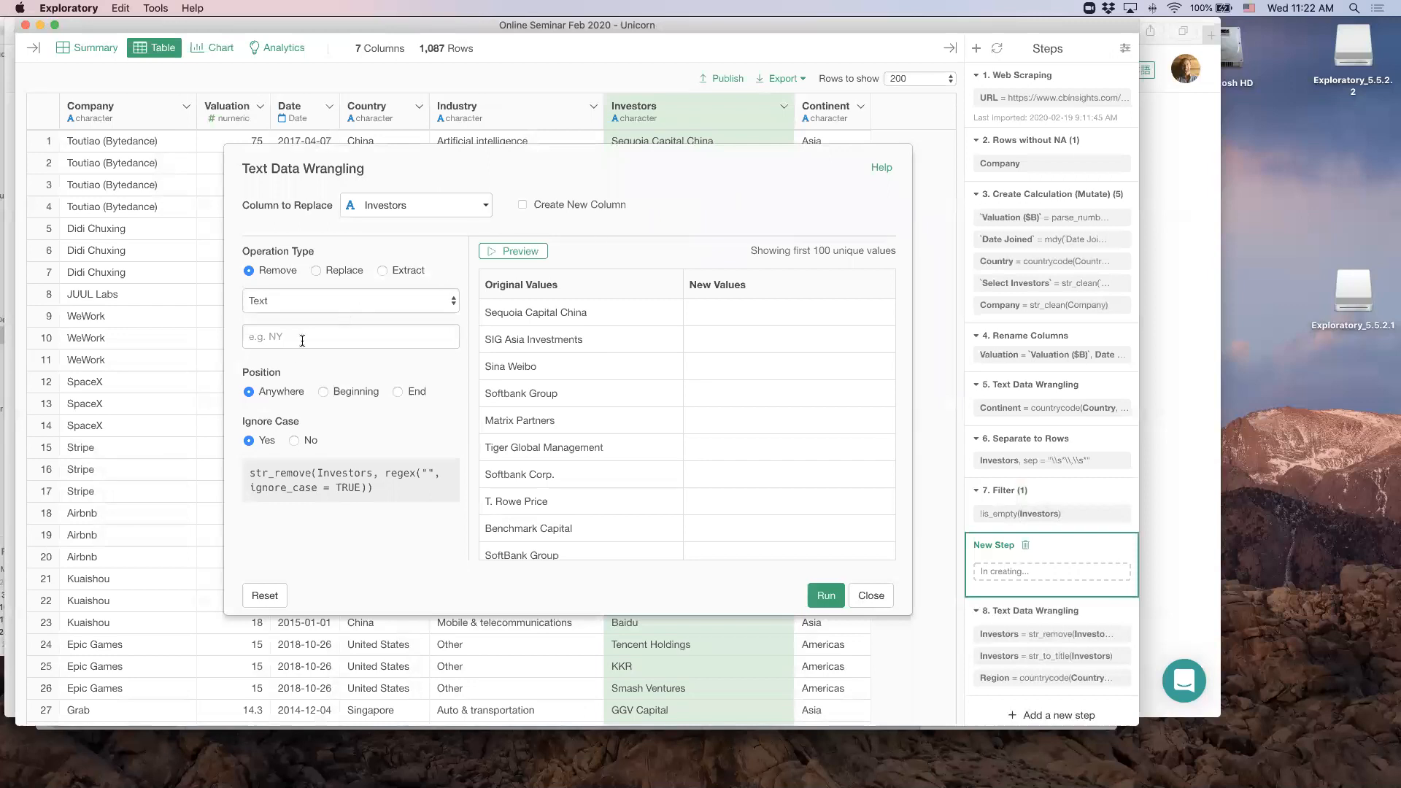
type("group")
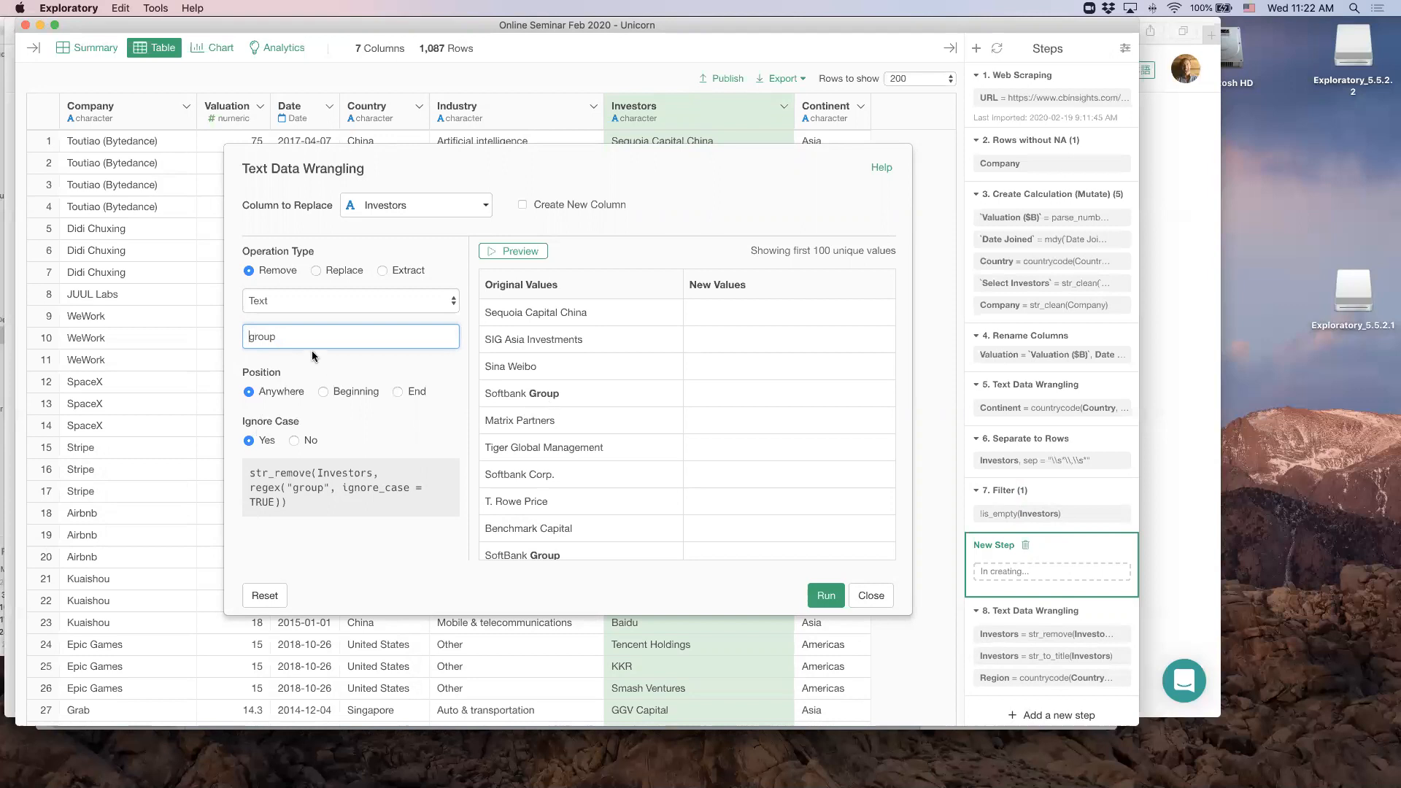
key("BackSpace")
type("G")
left_click(294, 440)
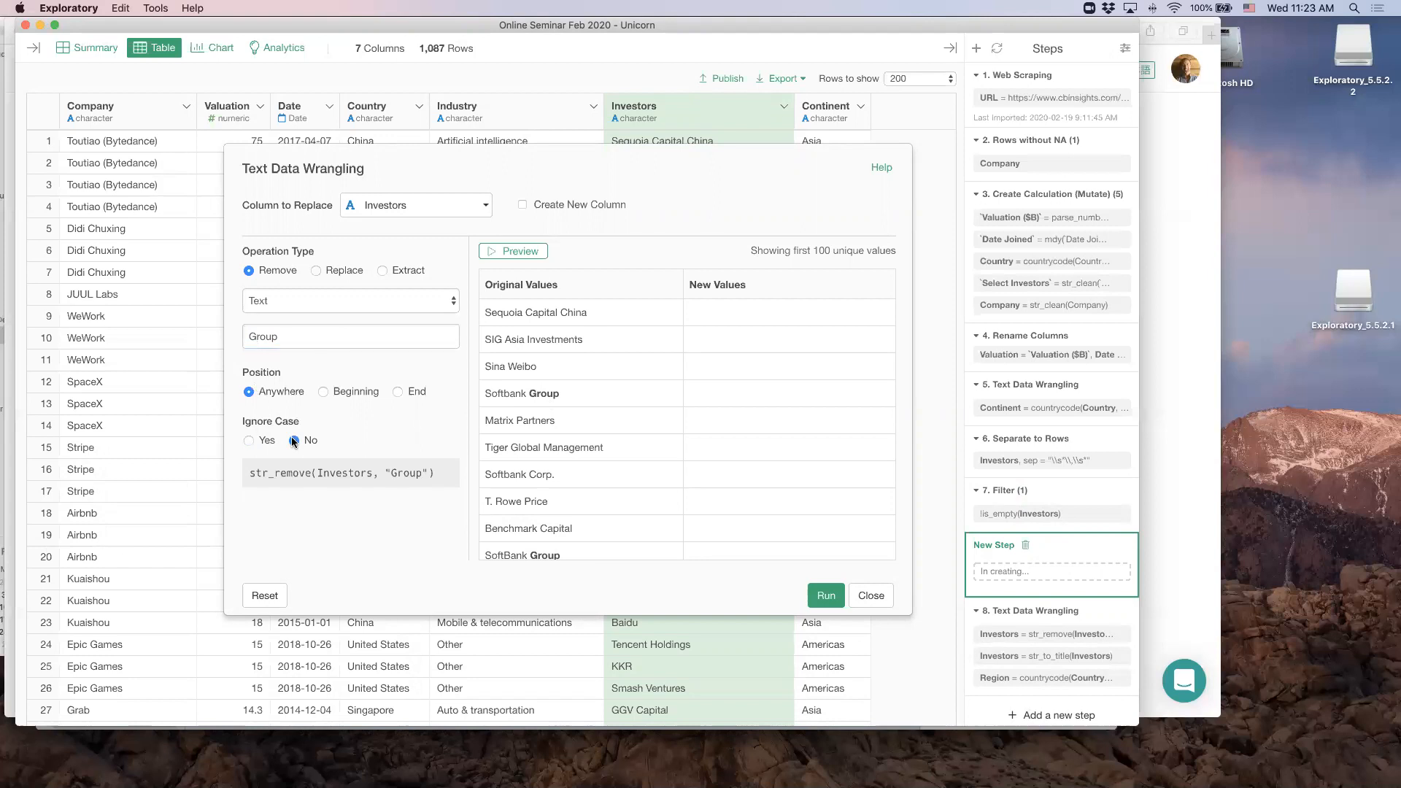
left_click(248, 441)
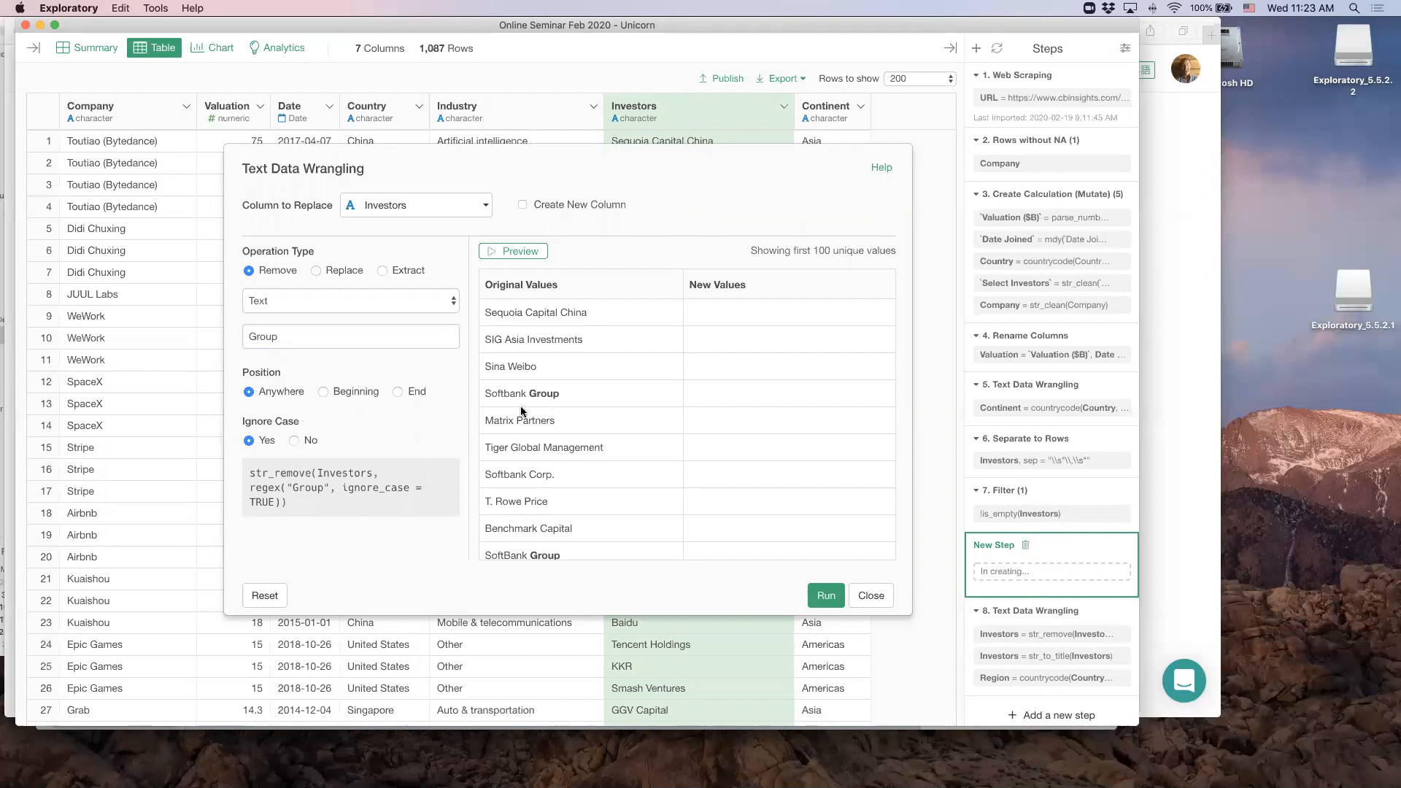
scroll(553, 415, "down", 1)
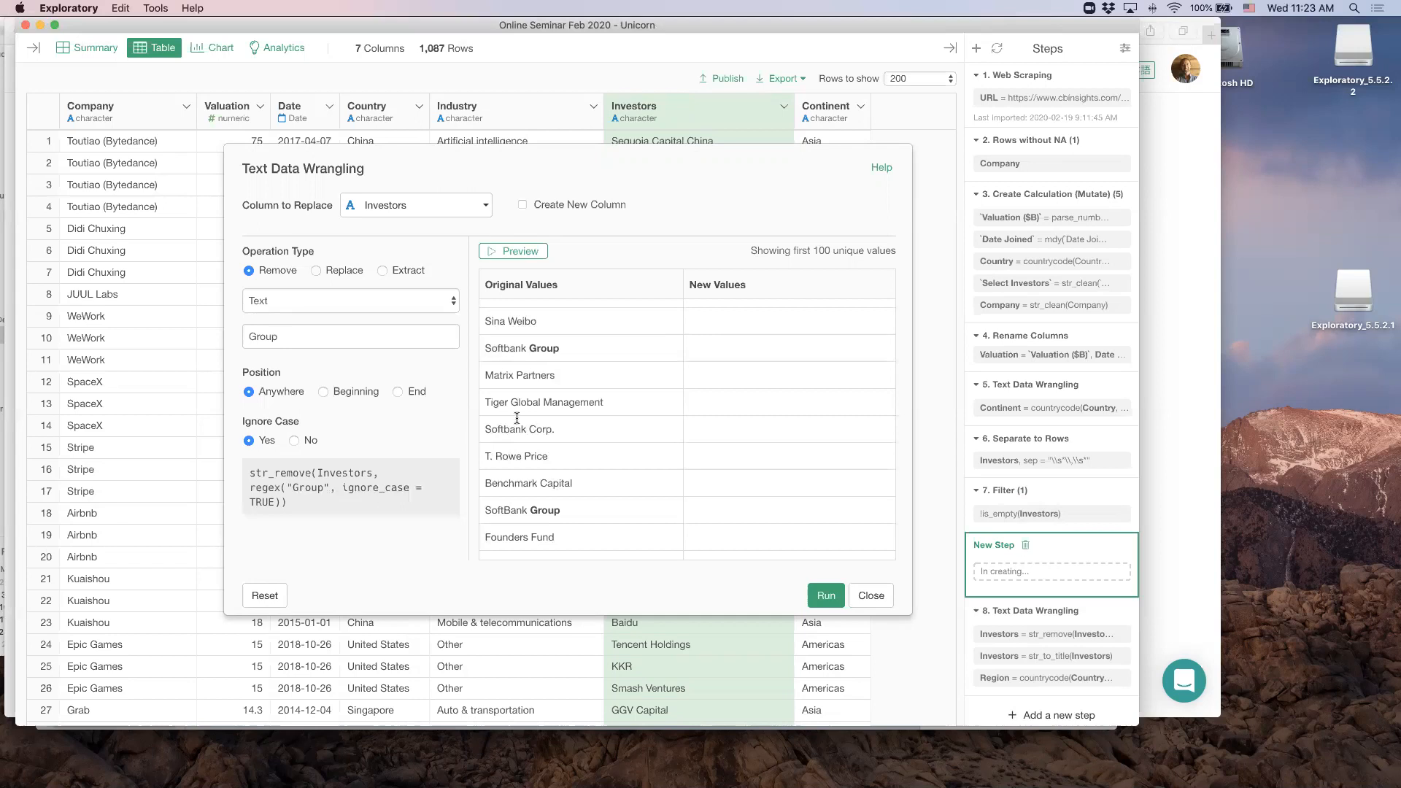
Change the removal to Text (Multiple Candidates) with "Group, Corp.", preview the new values and run it
left_click(332, 302)
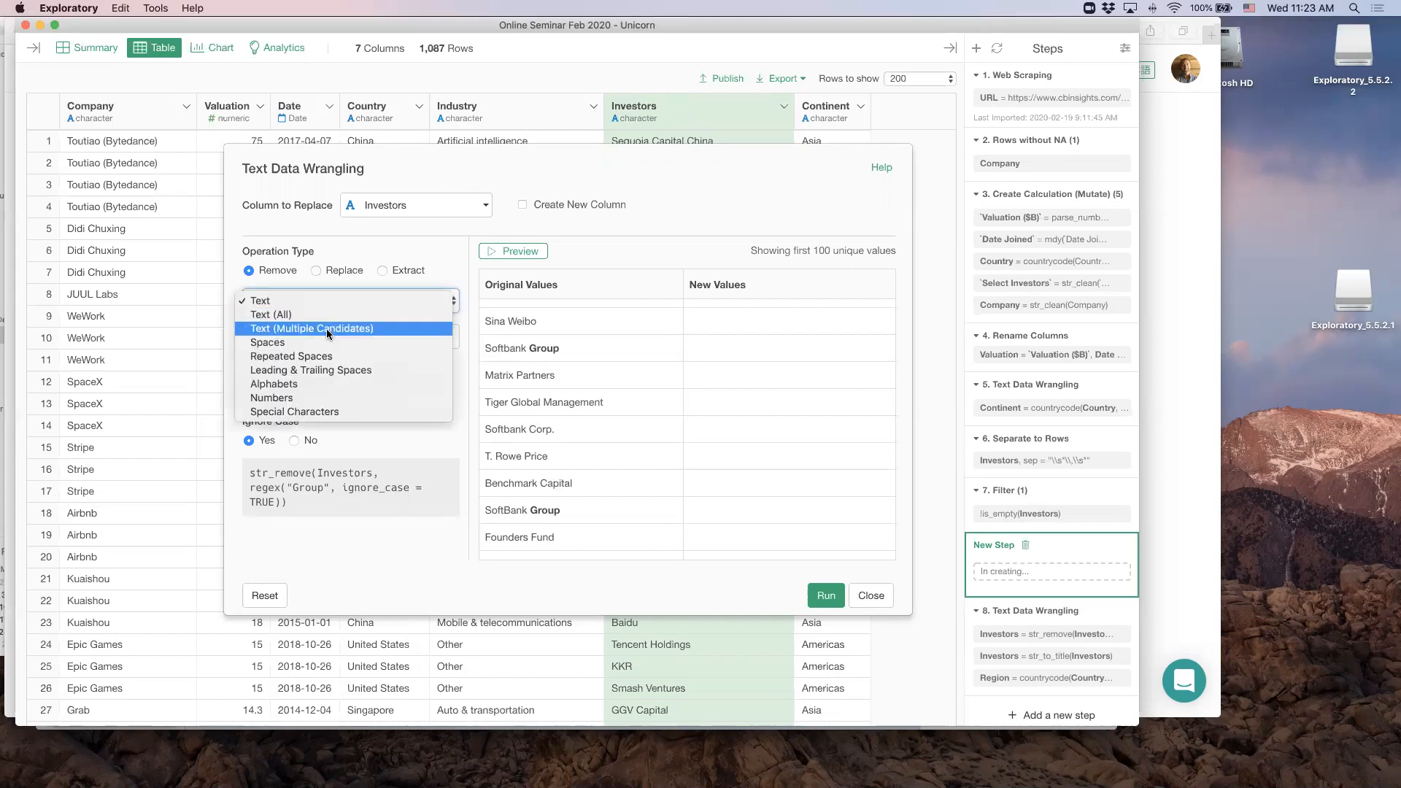
left_click(326, 329)
left_click(309, 336)
type(", Corp.")
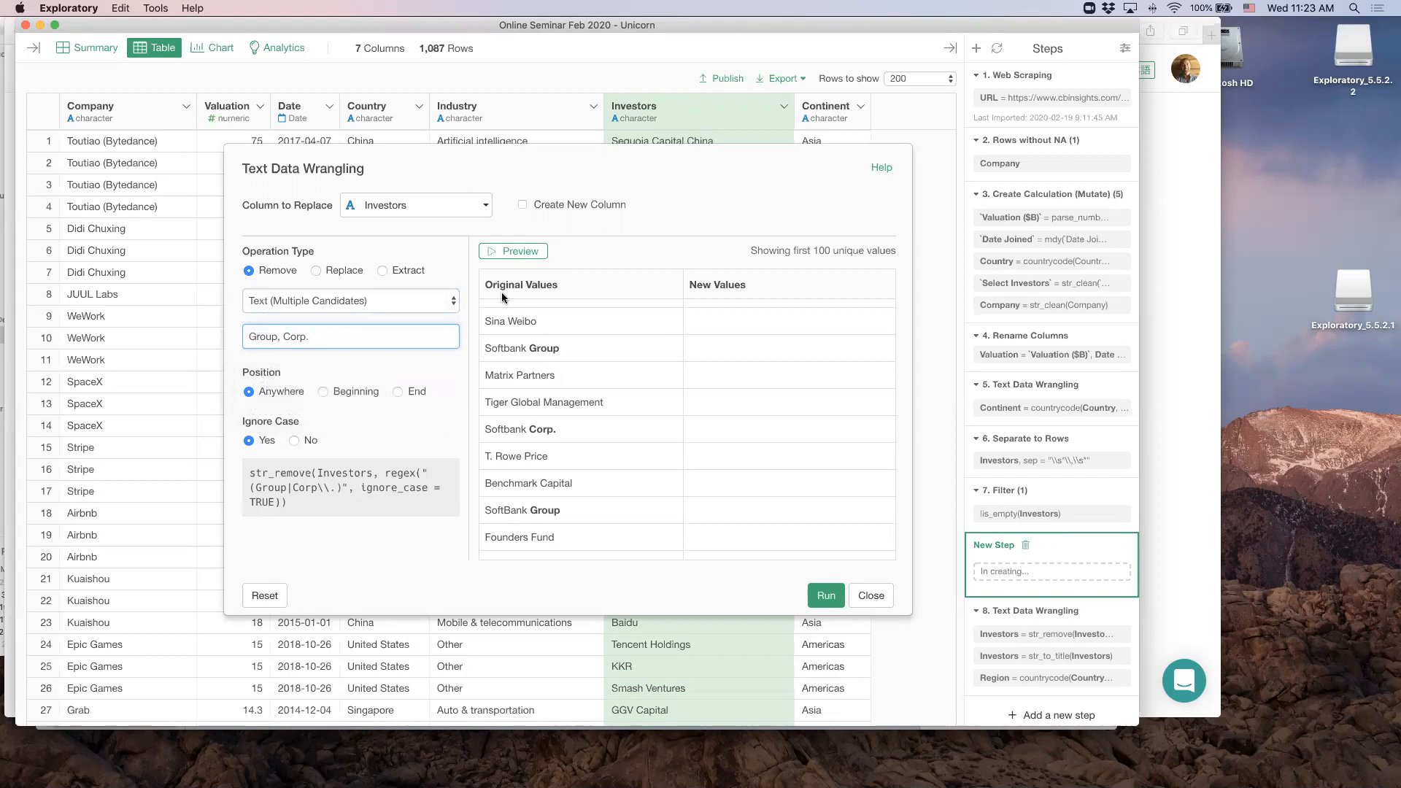
left_click(510, 255)
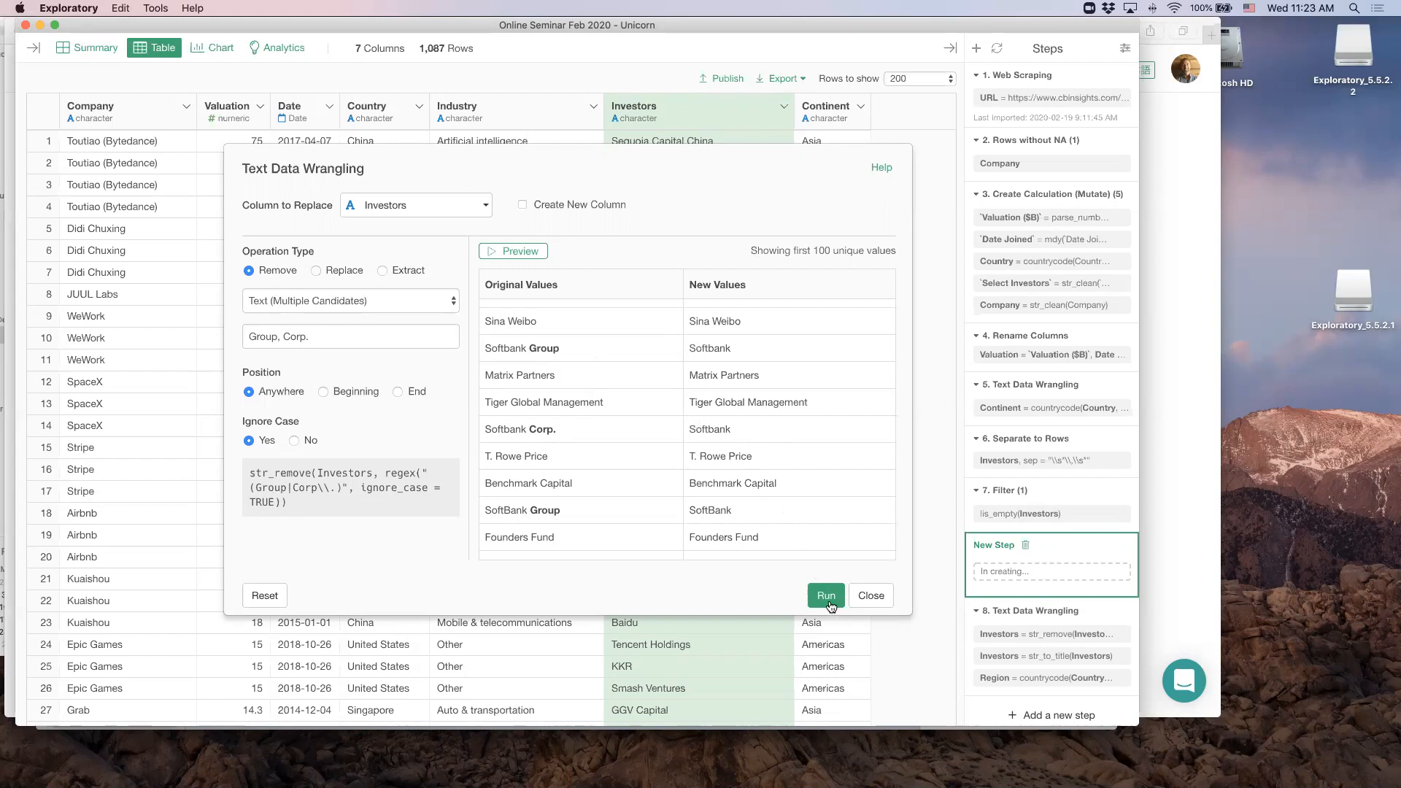
left_click(825, 595)
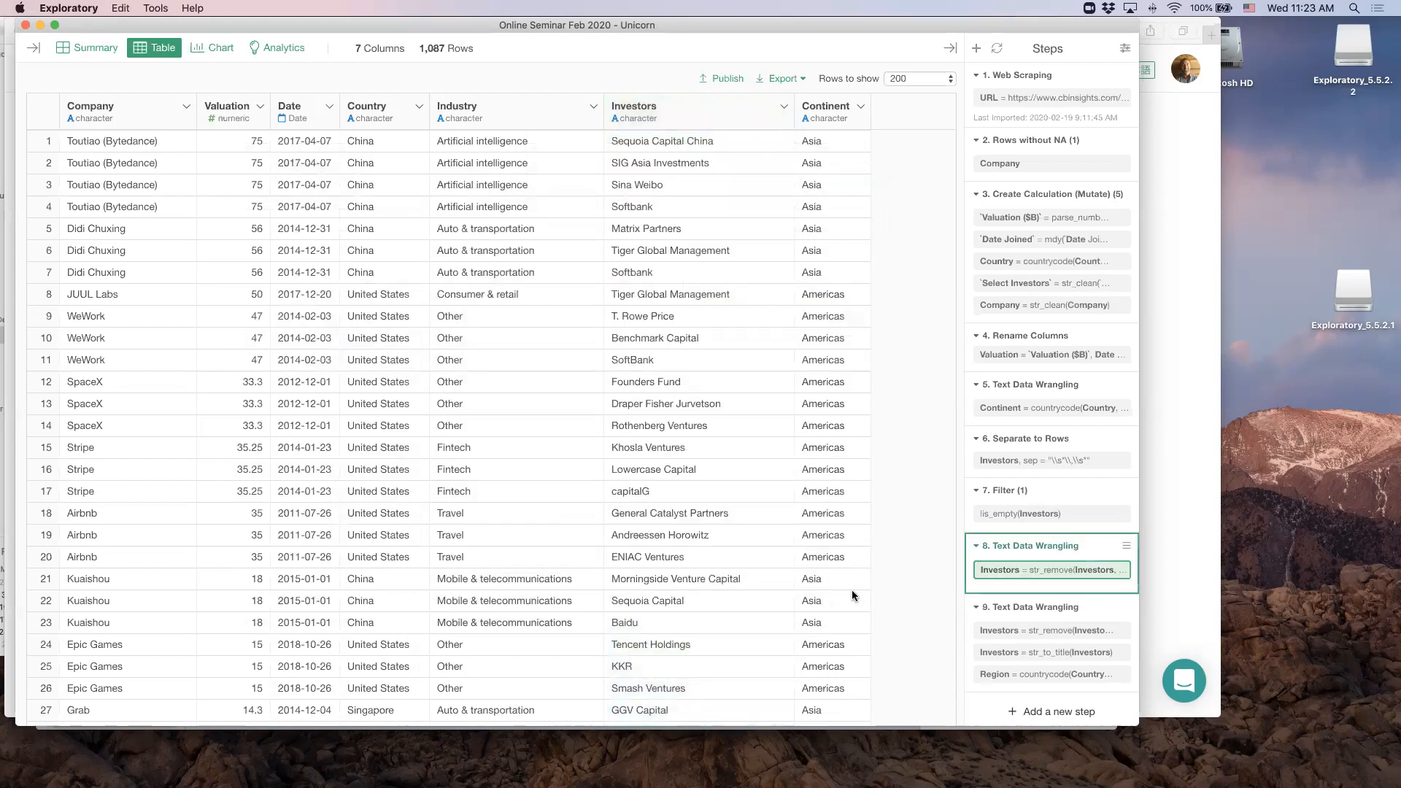
Check the SoftBank entries in the Investors pivot table and pin that chart to the step 8 Text Data Wrangling
left_click(218, 48)
scroll(278, 334, "down", 10)
scroll(278, 334, "down", 20)
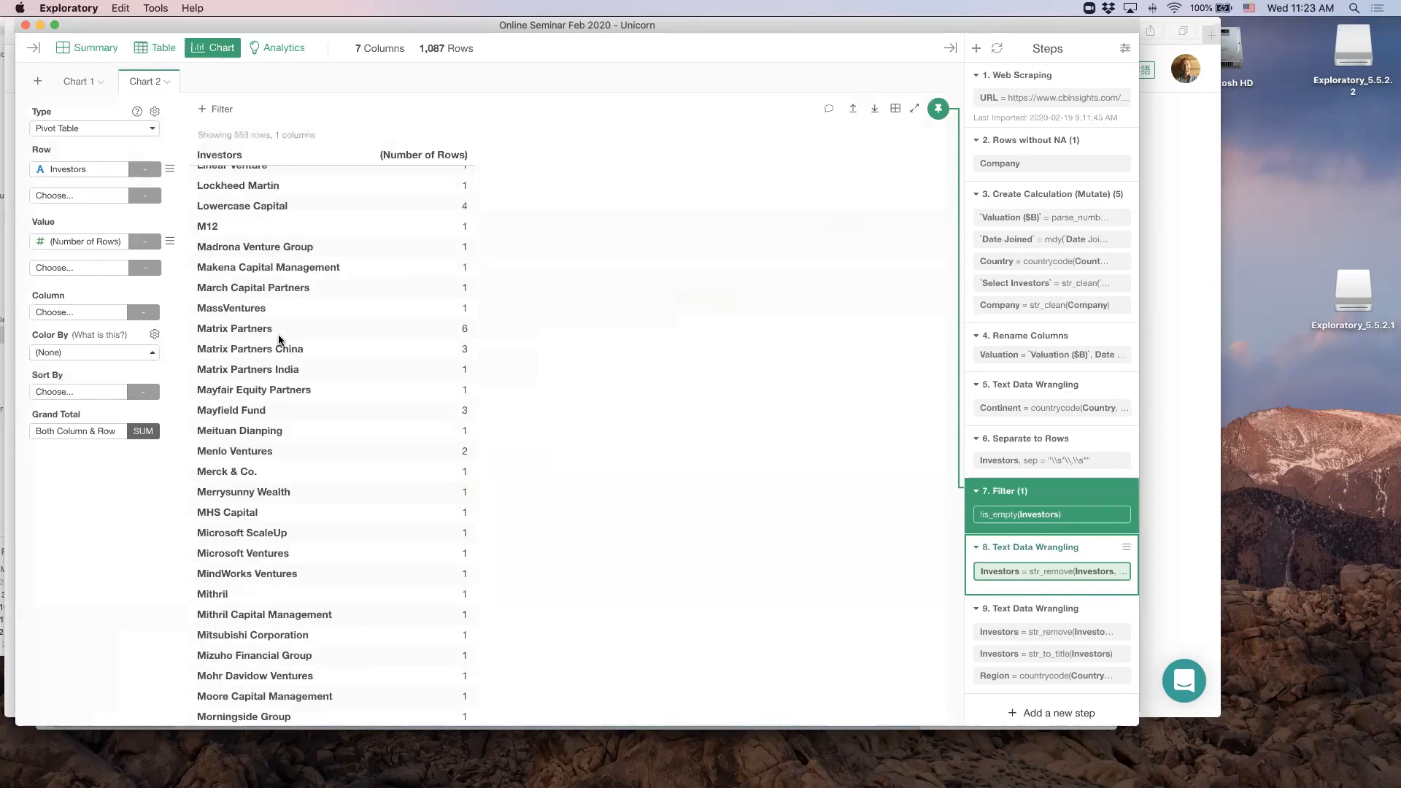
scroll(278, 335, "down", 20)
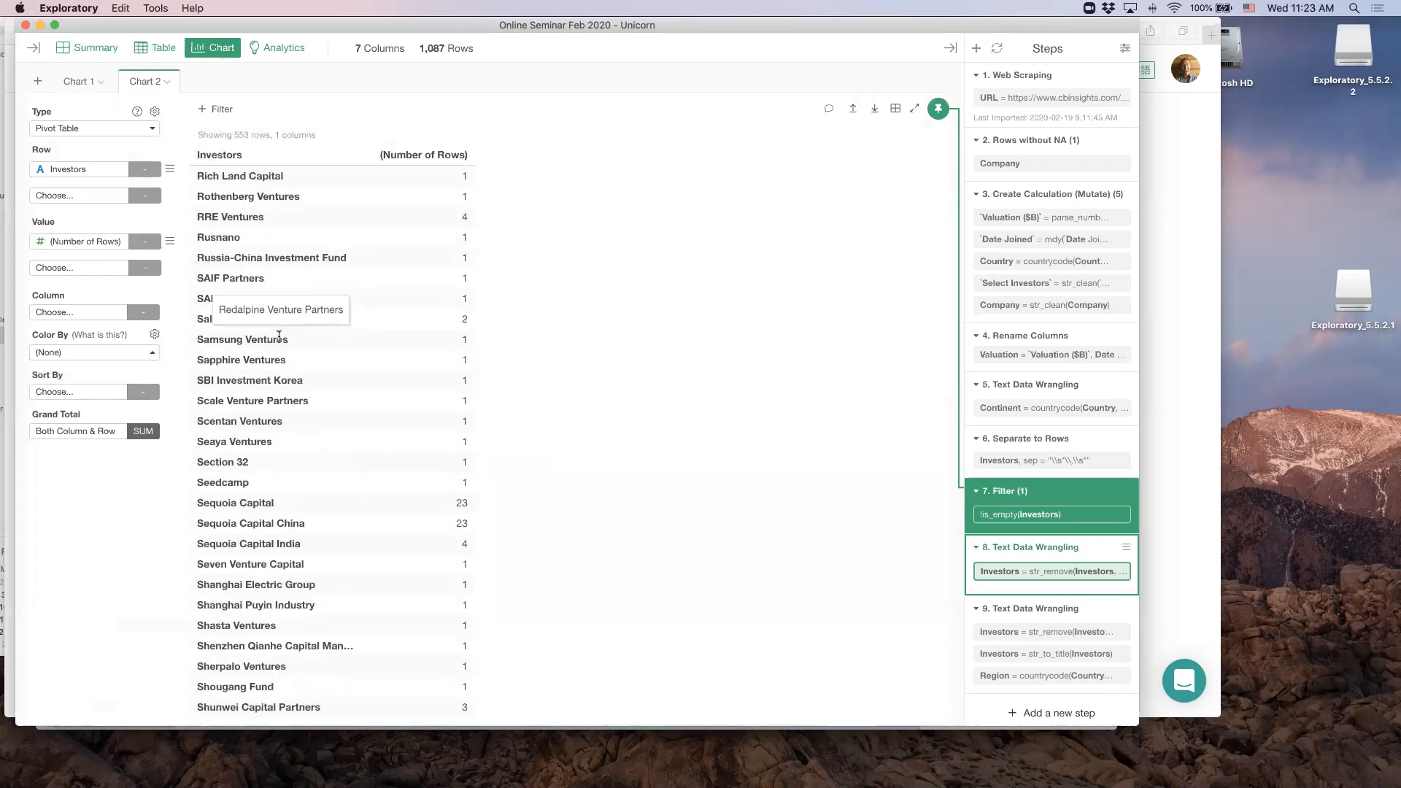
scroll(280, 339, "down", 6)
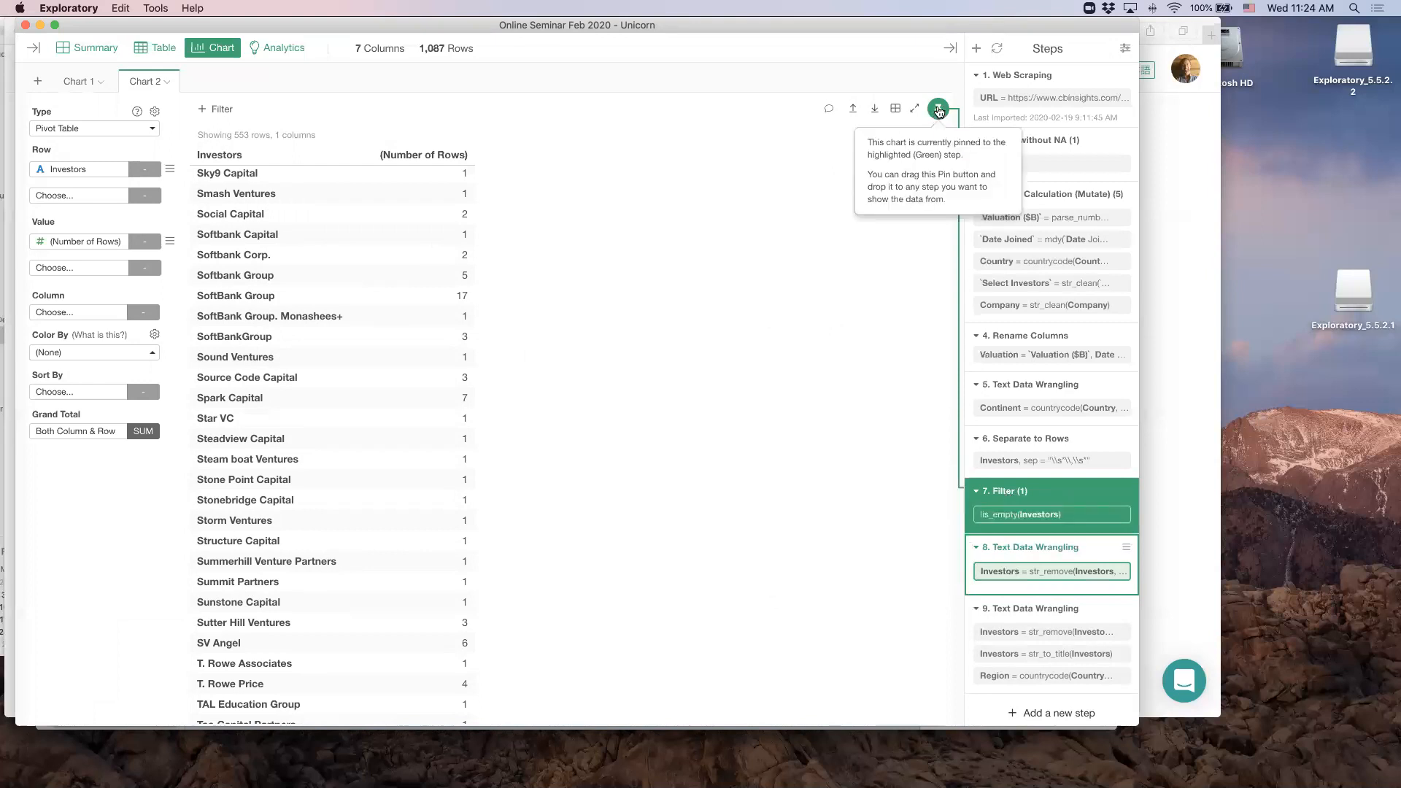
left_click_drag(938, 115, 986, 594)
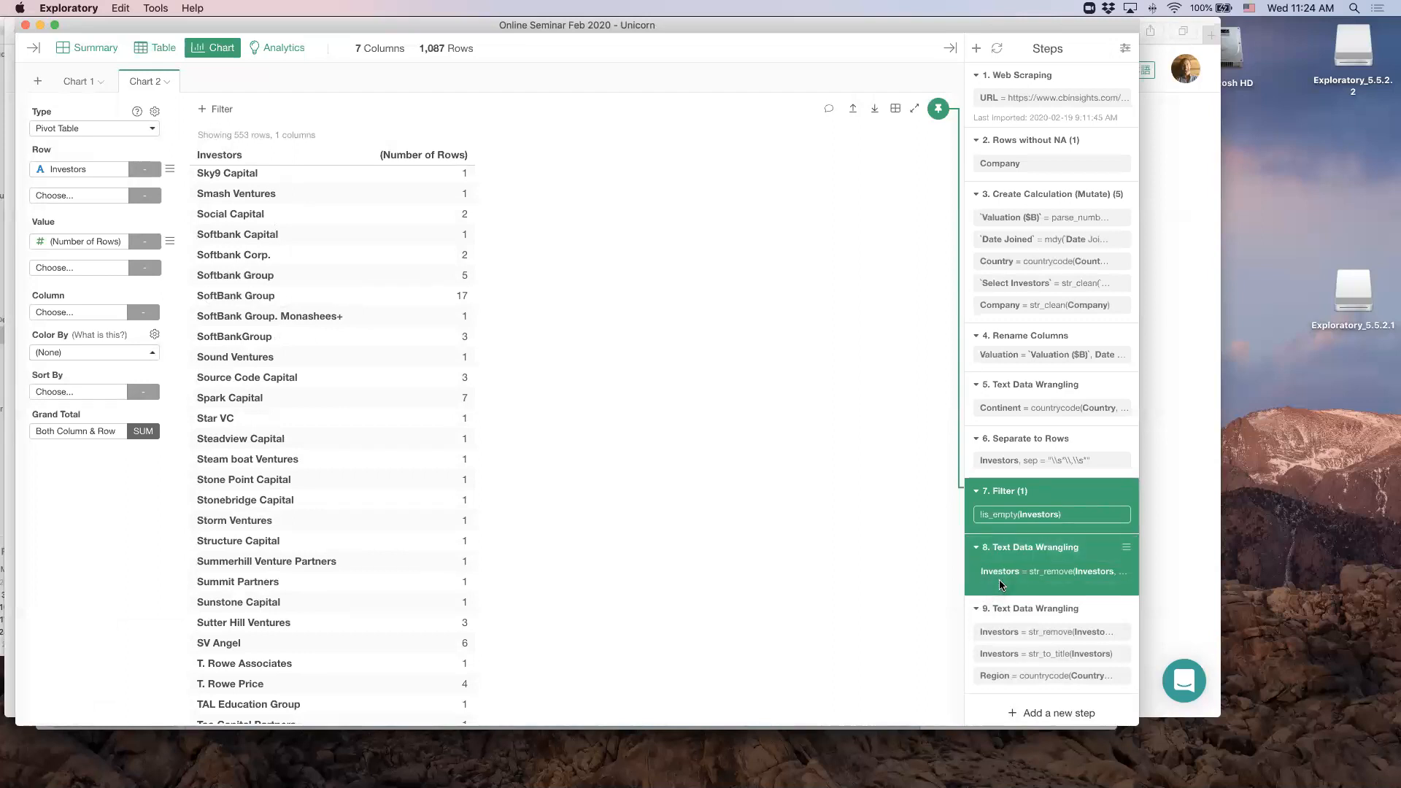
left_click(1000, 581)
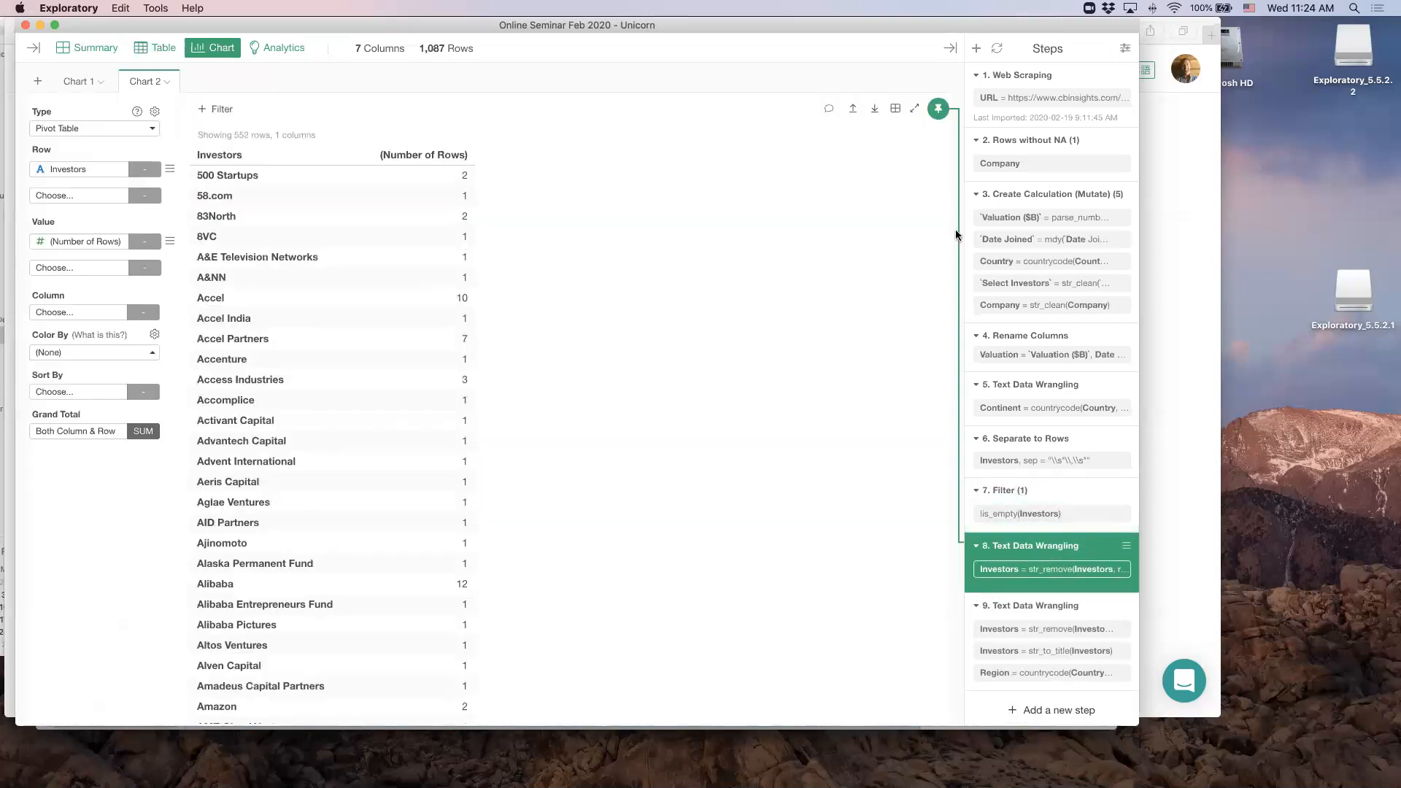
left_click(934, 117)
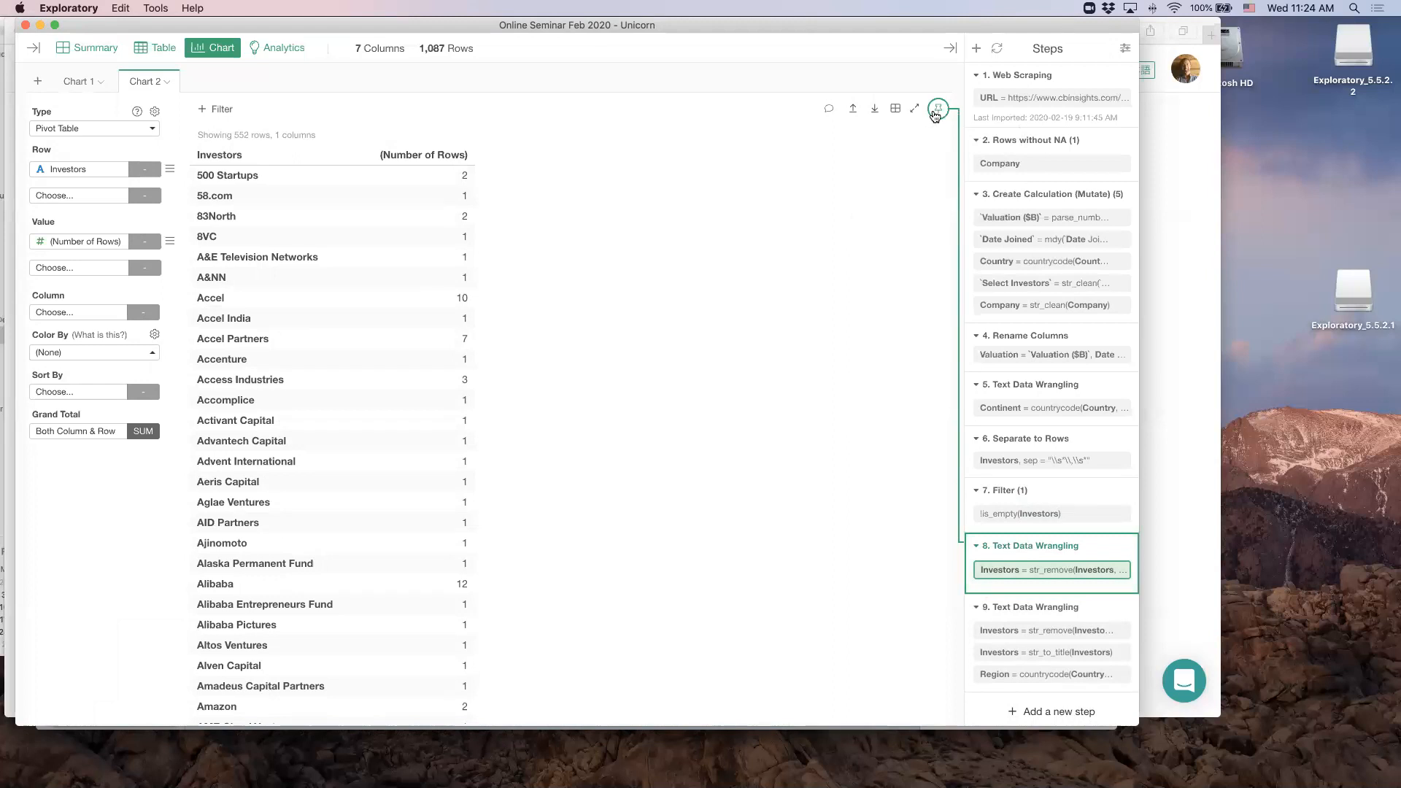
left_click(935, 111)
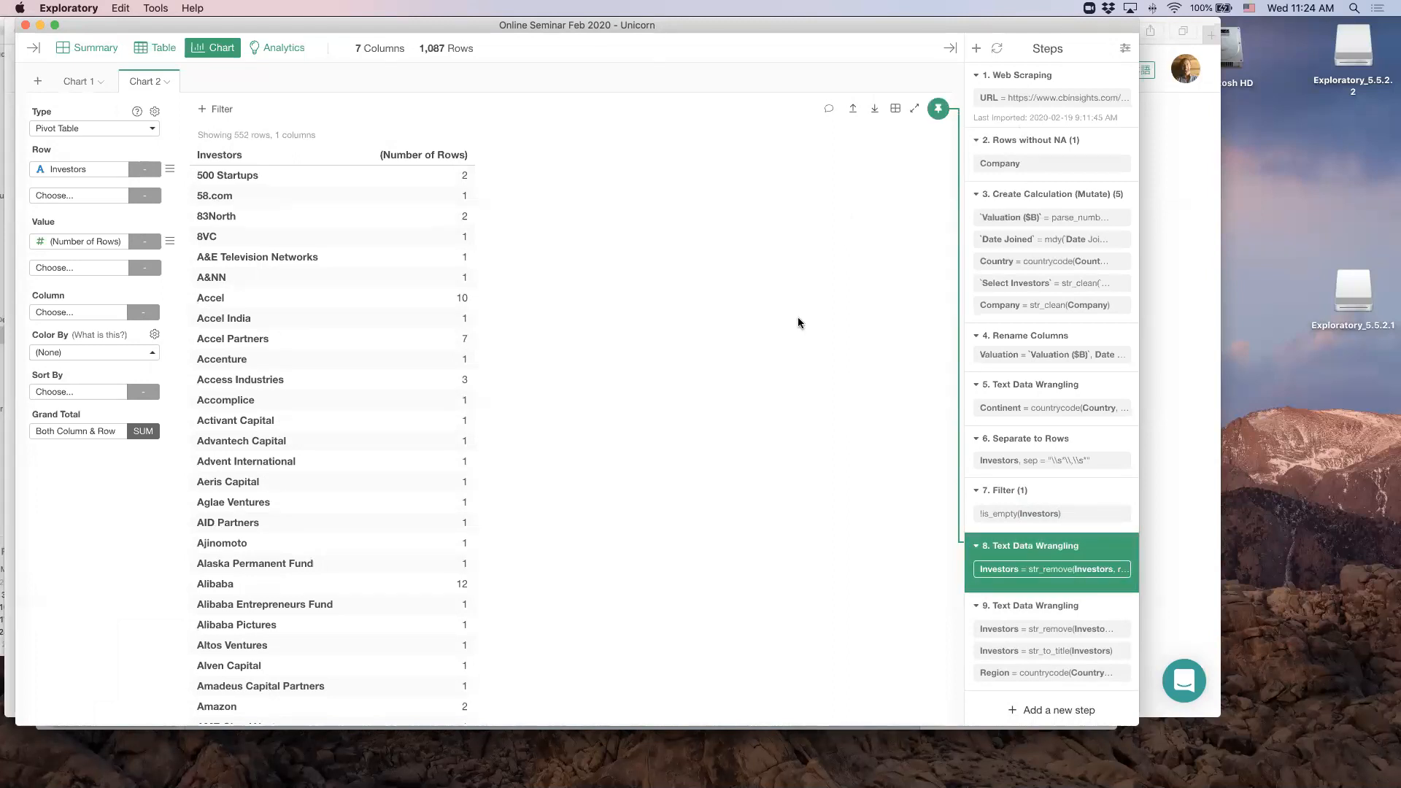
Examine the SoftBank name variants in the repinned pivot table for leftover spaces and case differences
scroll(370, 483, "down", 20)
scroll(370, 483, "down", 20)
scroll(370, 483, "down", 20)
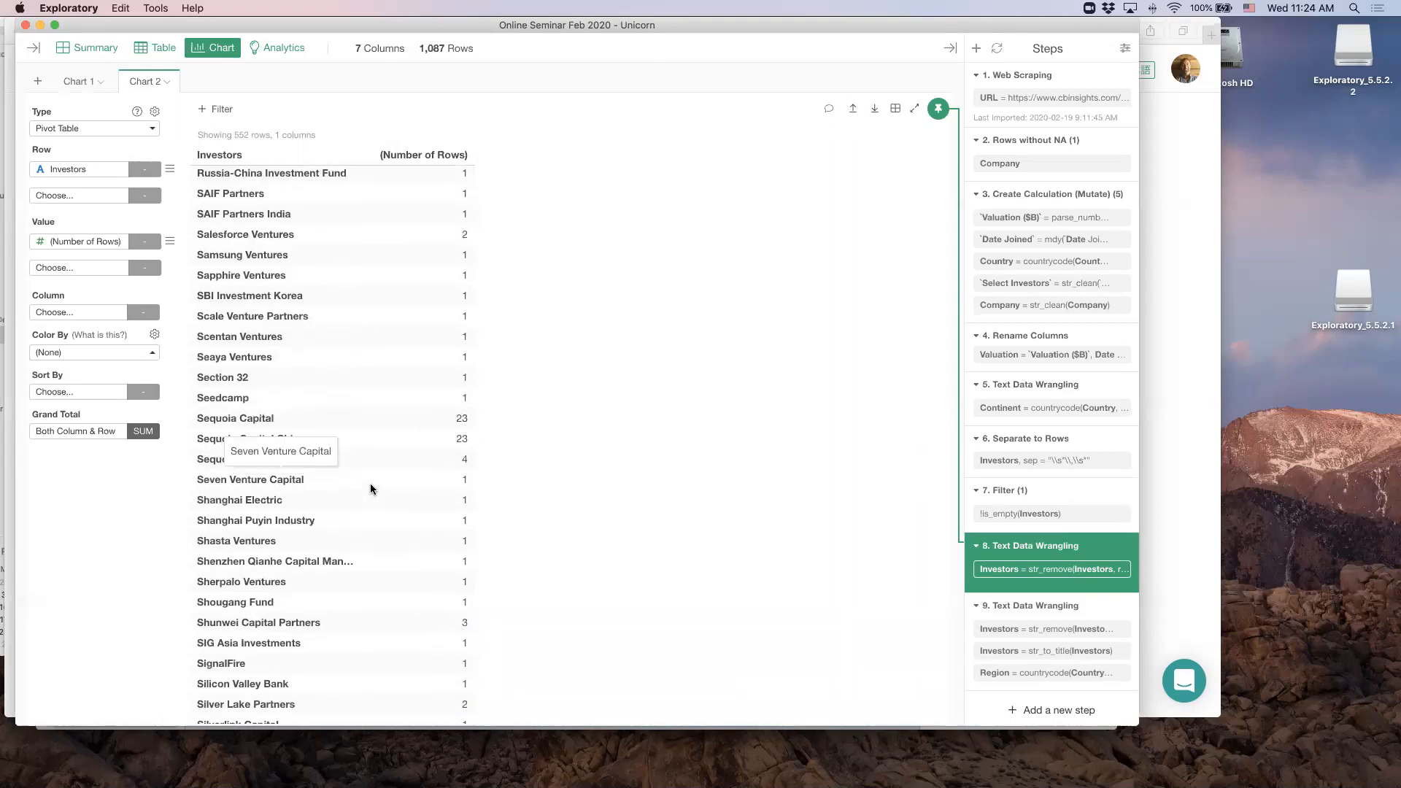
scroll(370, 483, "down", 6)
scroll(369, 483, "down", 4)
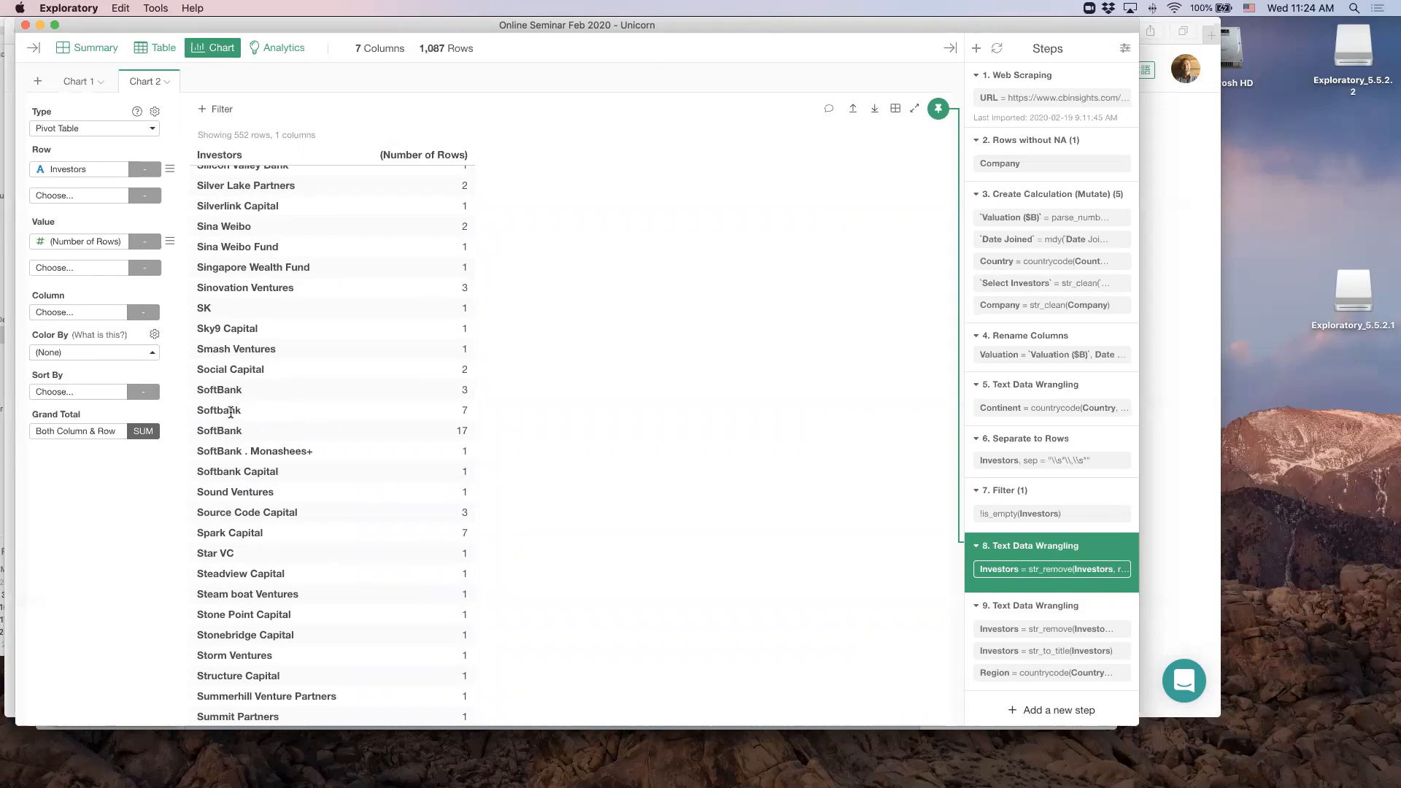
left_click_drag(260, 392, 212, 389)
left_click(229, 392)
Remove leading and trailing spaces from the Investors column in the data table, previewing the result before running it
left_click(144, 50)
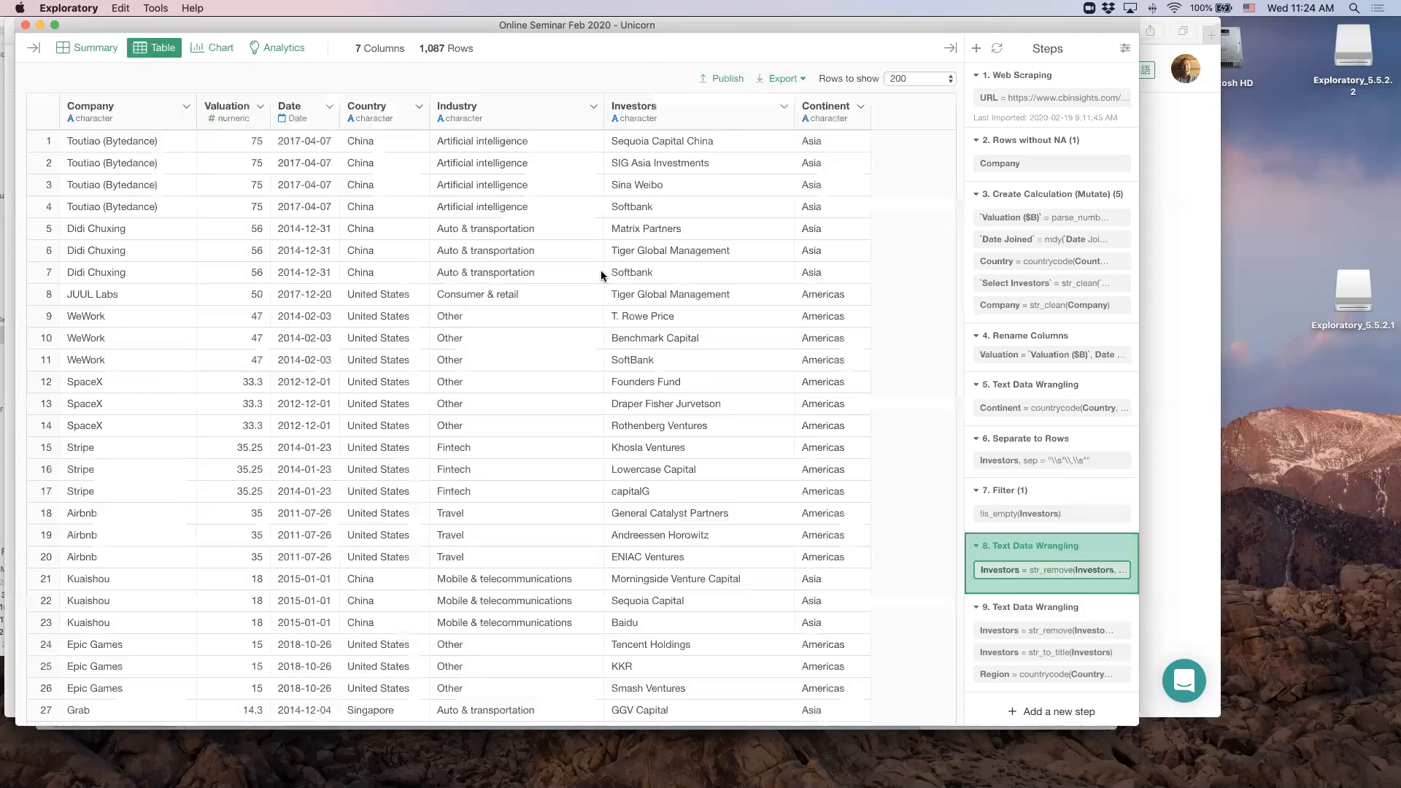
left_click(784, 106)
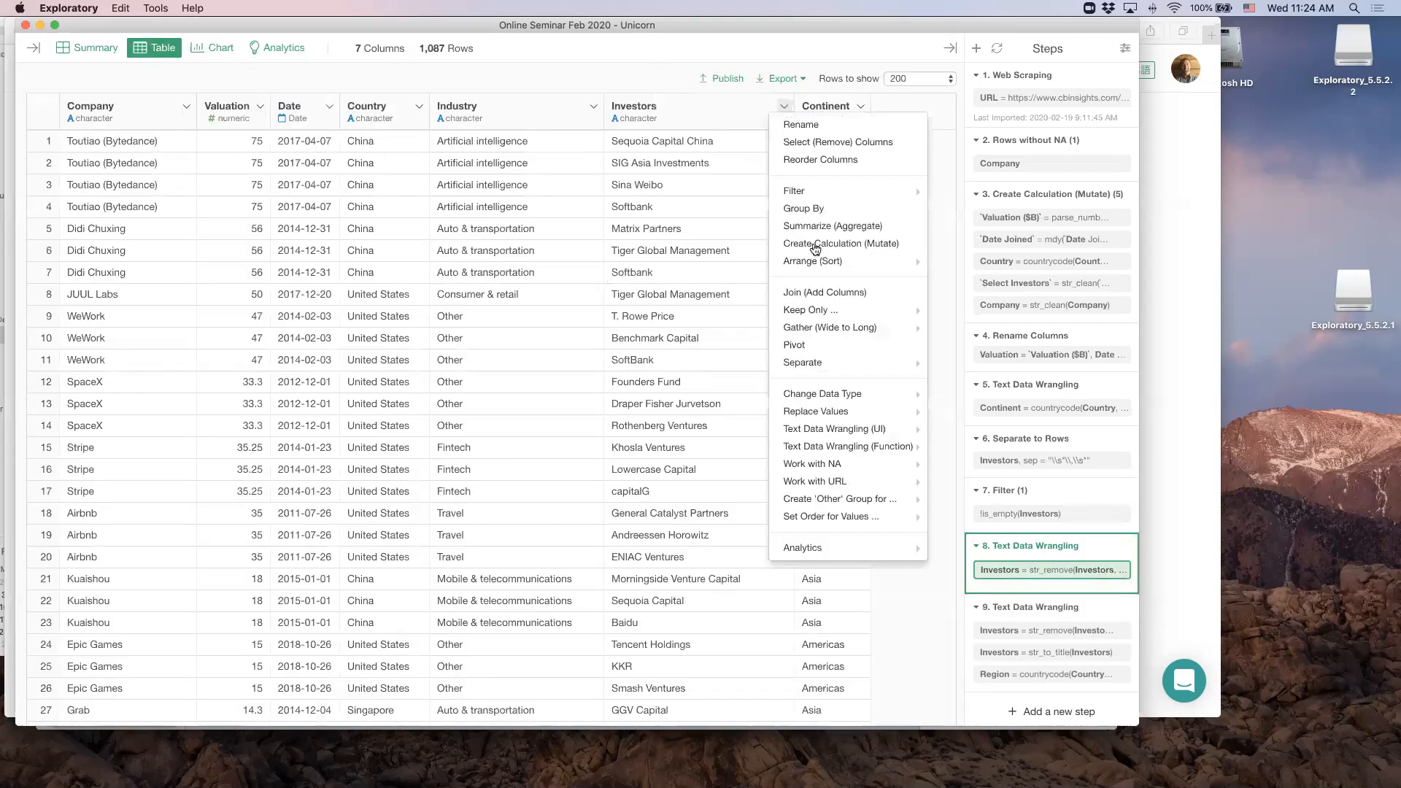
mouse_move(817, 429)
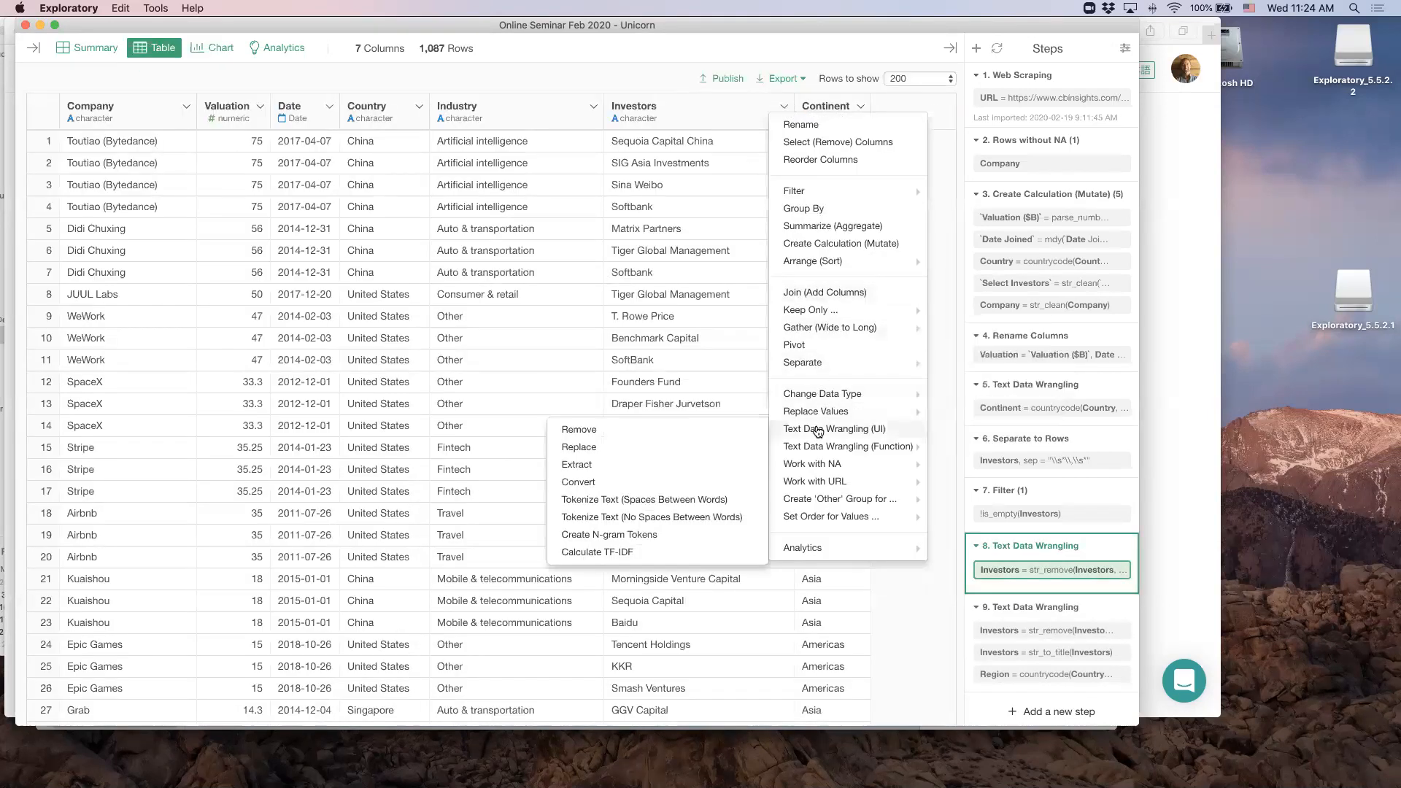
left_click(629, 432)
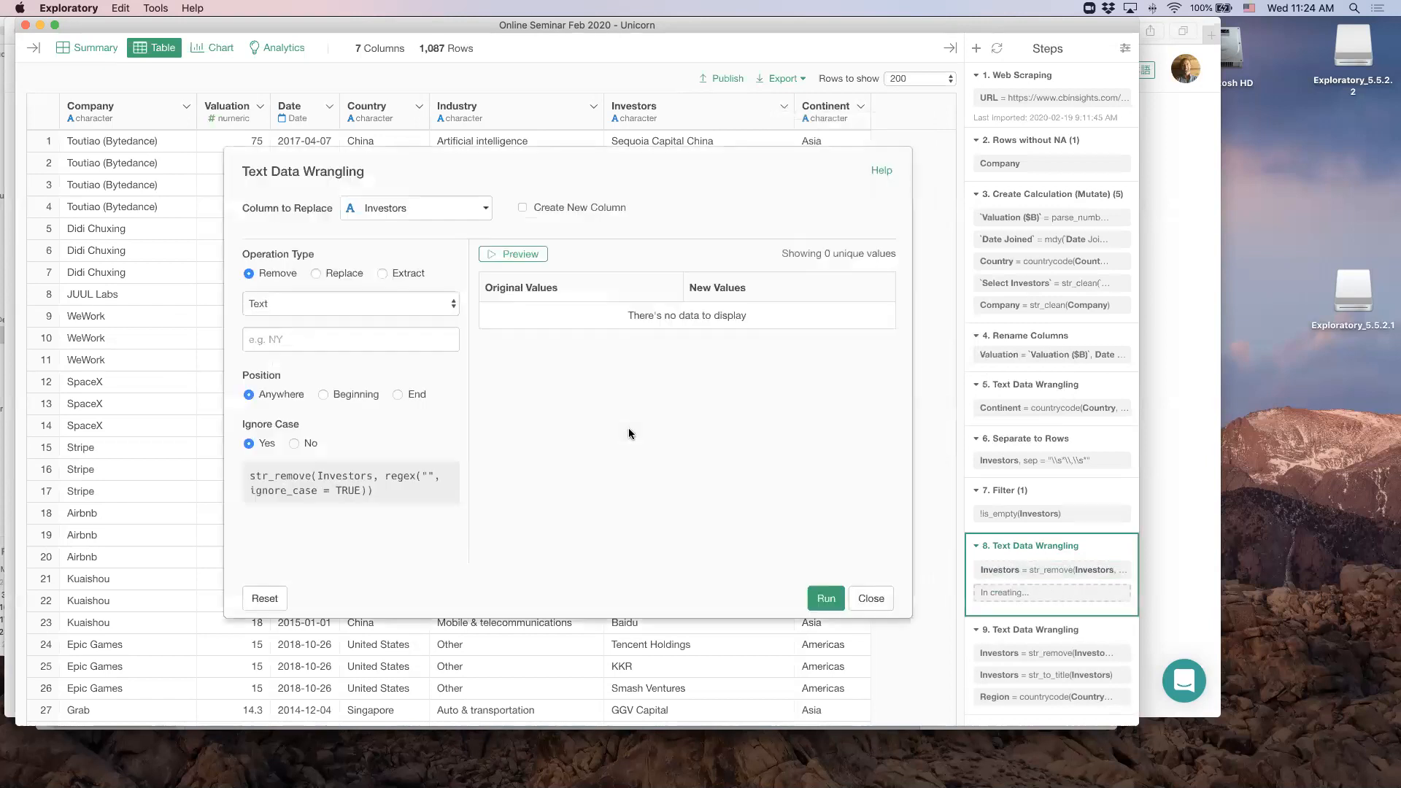
left_click(334, 306)
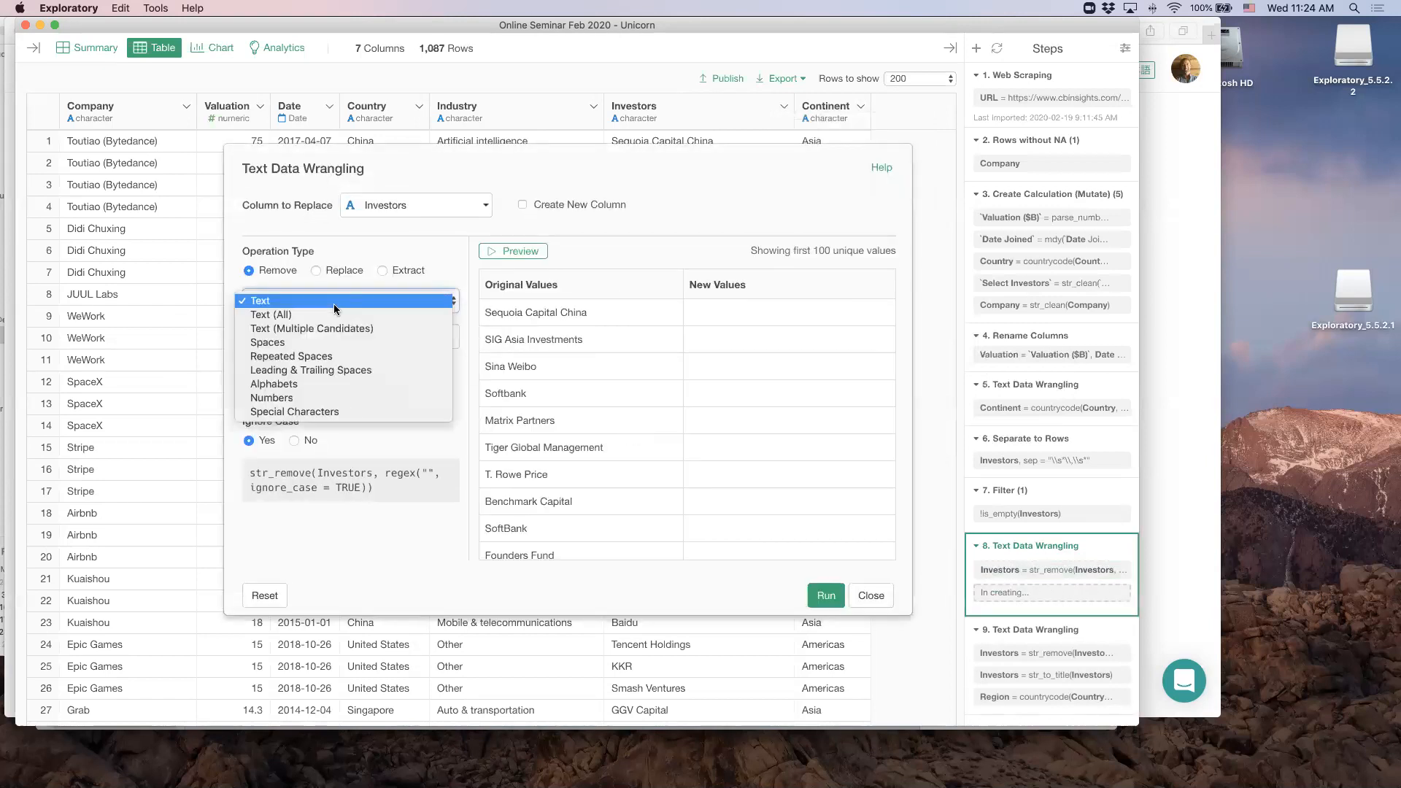
left_click(334, 371)
left_click(517, 251)
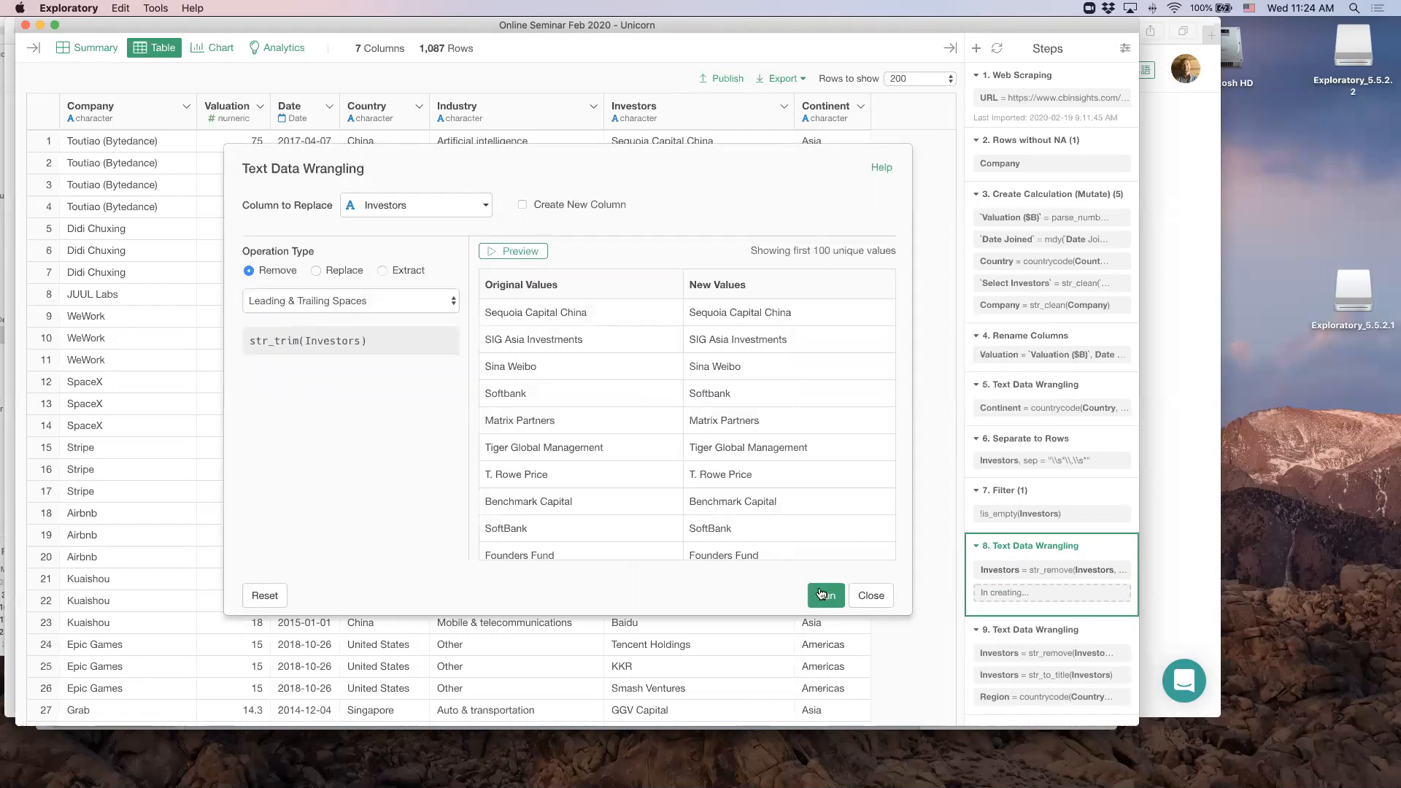
left_click(826, 597)
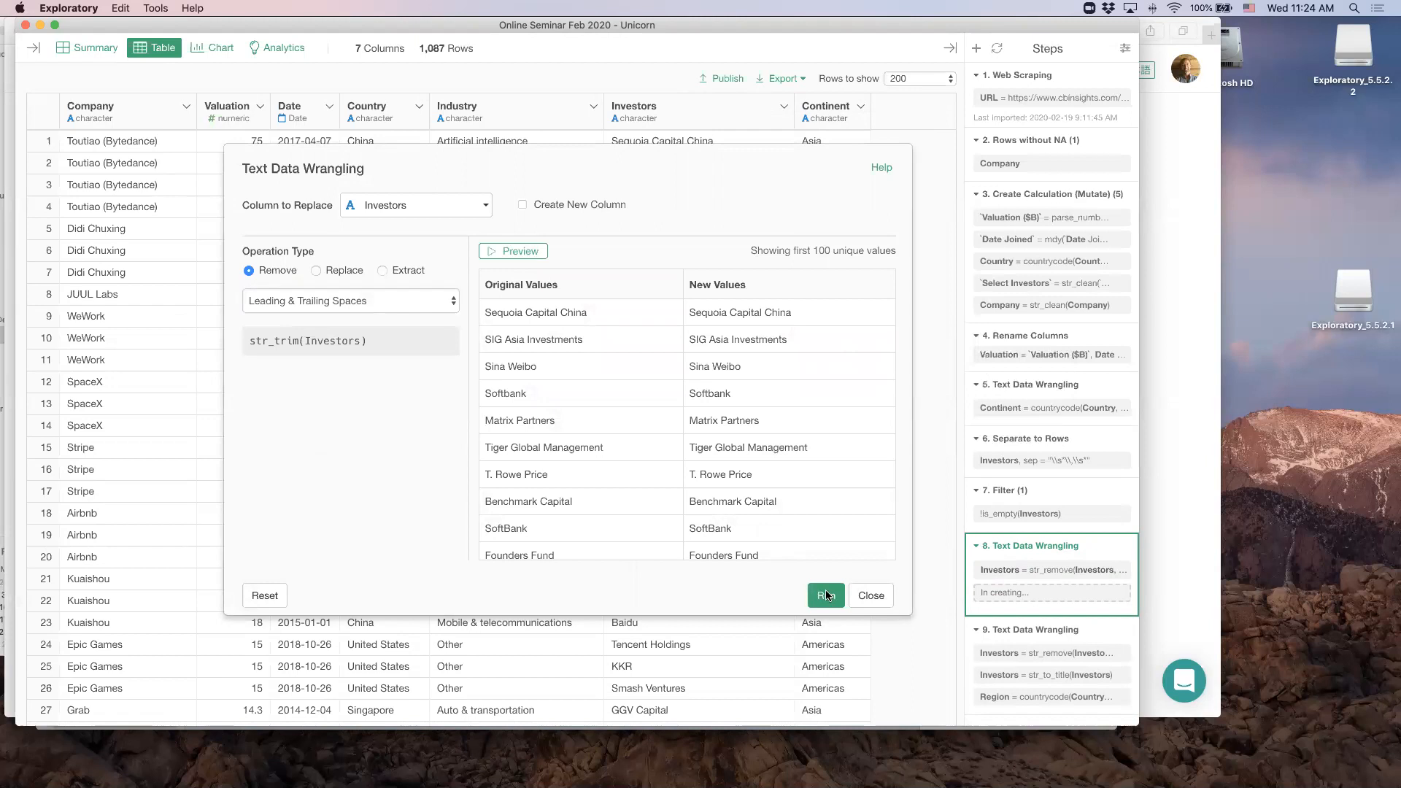
Set up a text conversion of the Investors column to Title Case and preview the new values
left_click(785, 109)
mouse_move(839, 446)
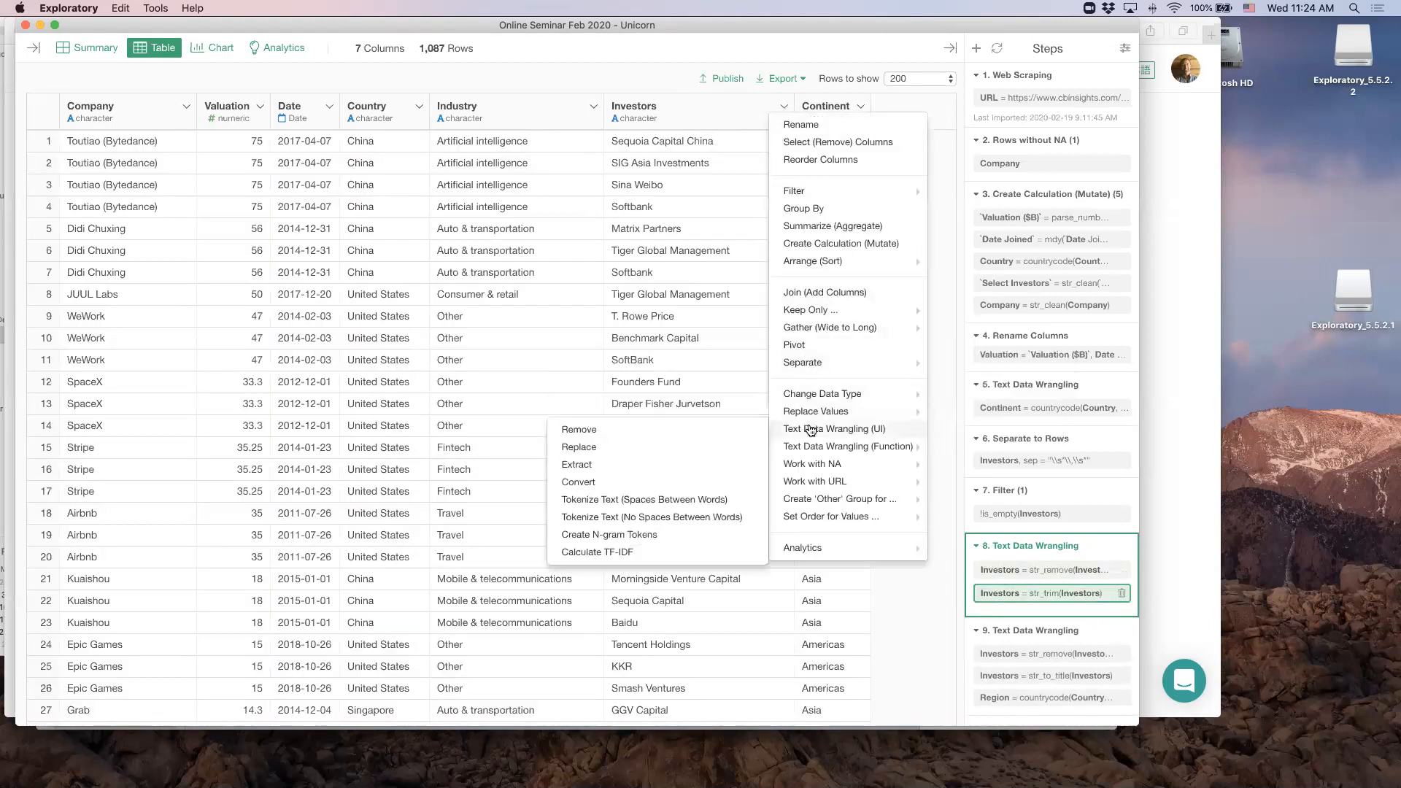
left_click(631, 488)
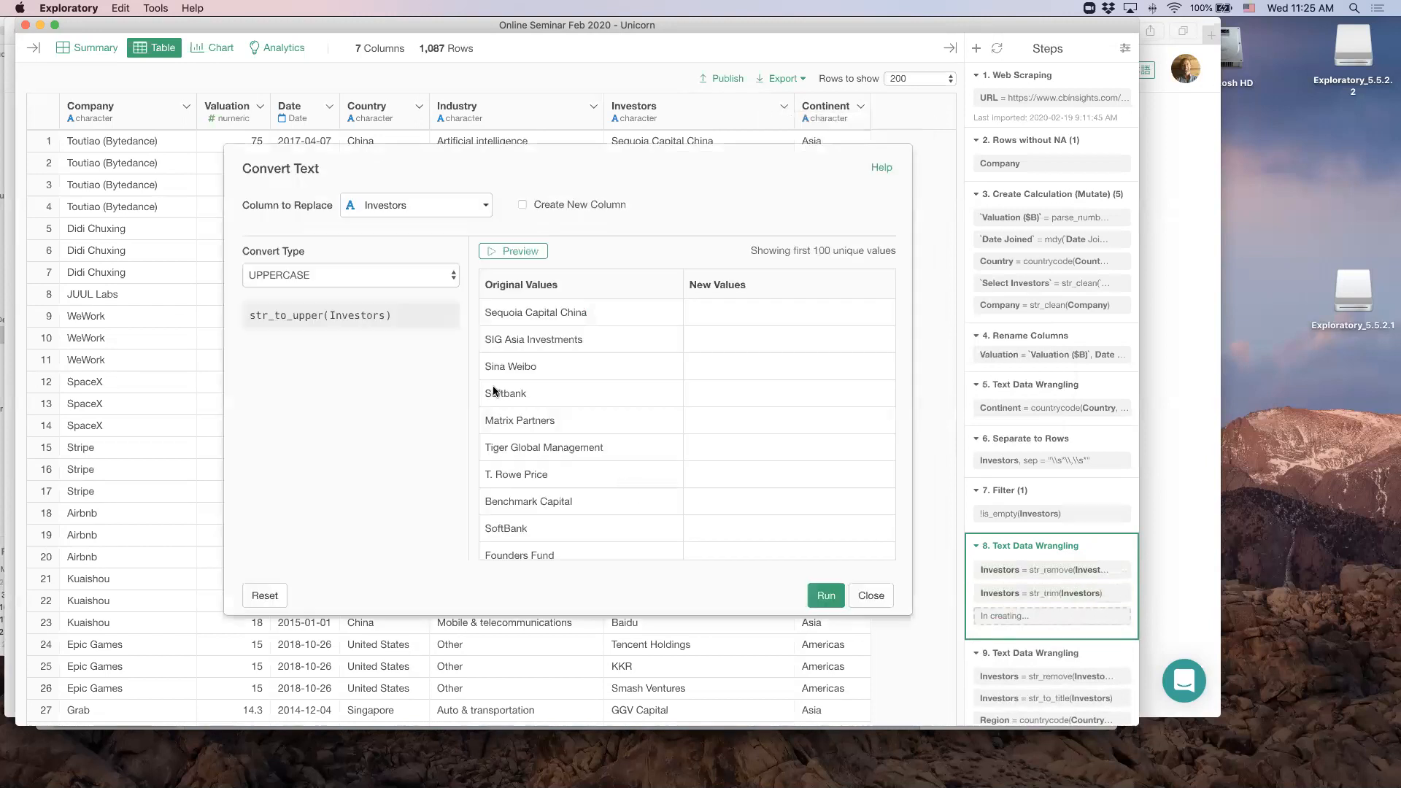
left_click(378, 276)
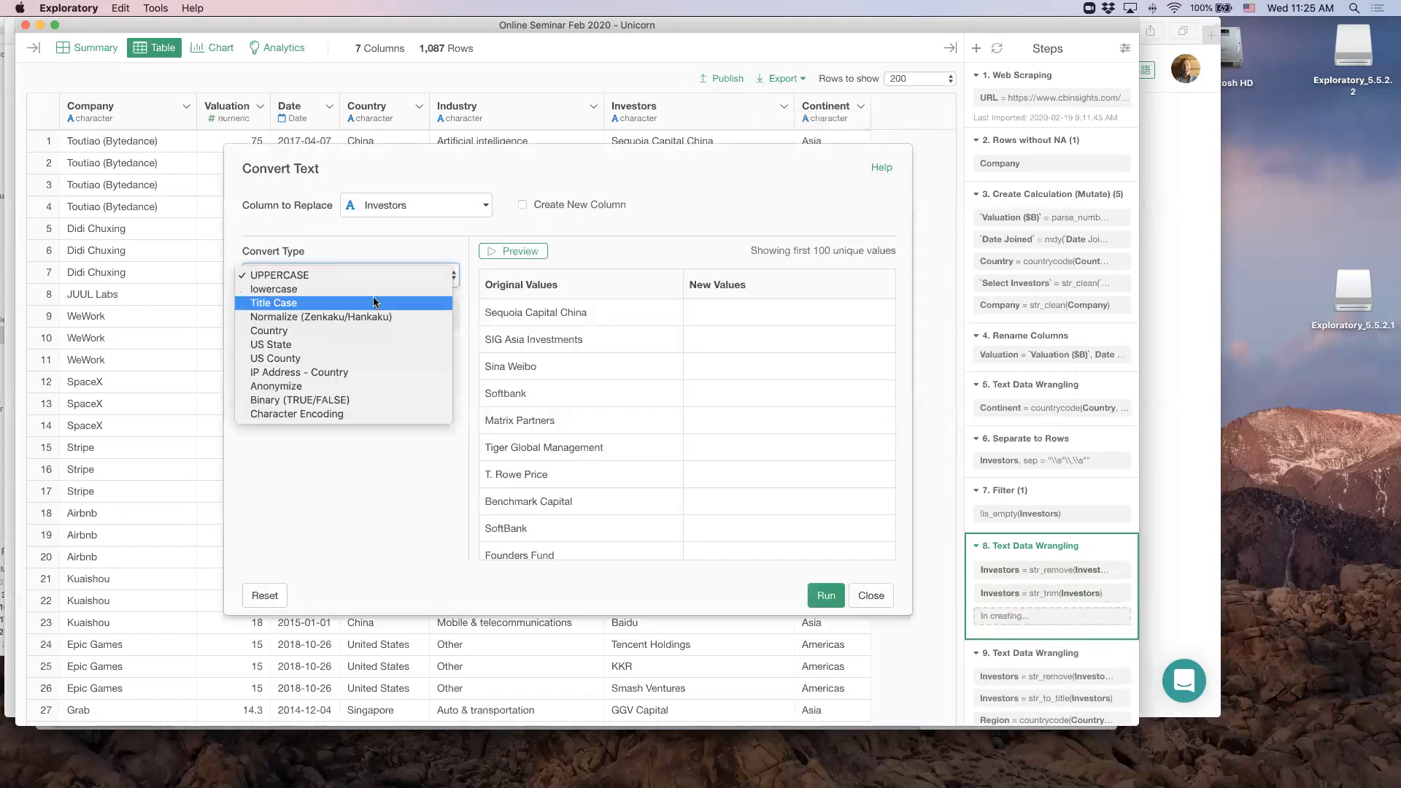
left_click(379, 303)
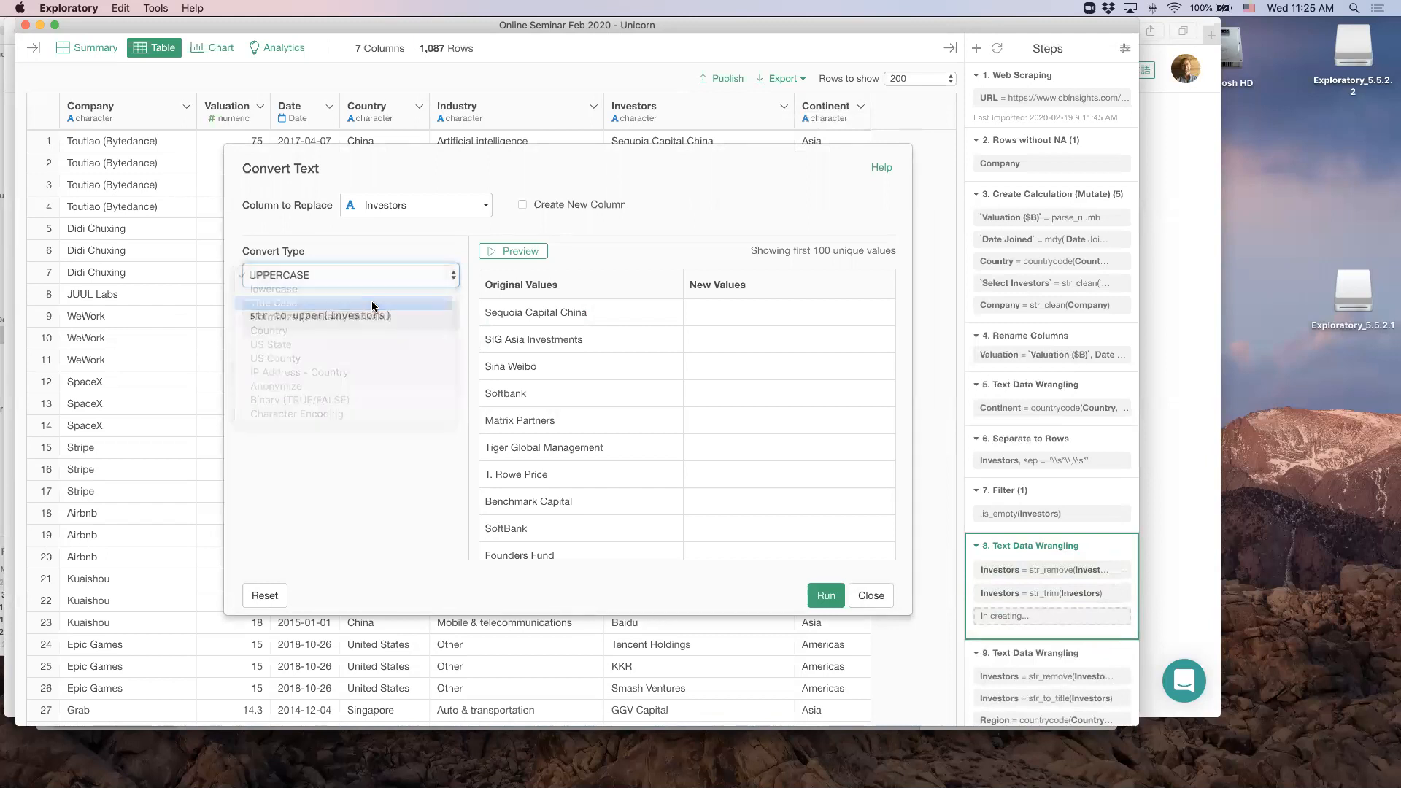
left_click(504, 251)
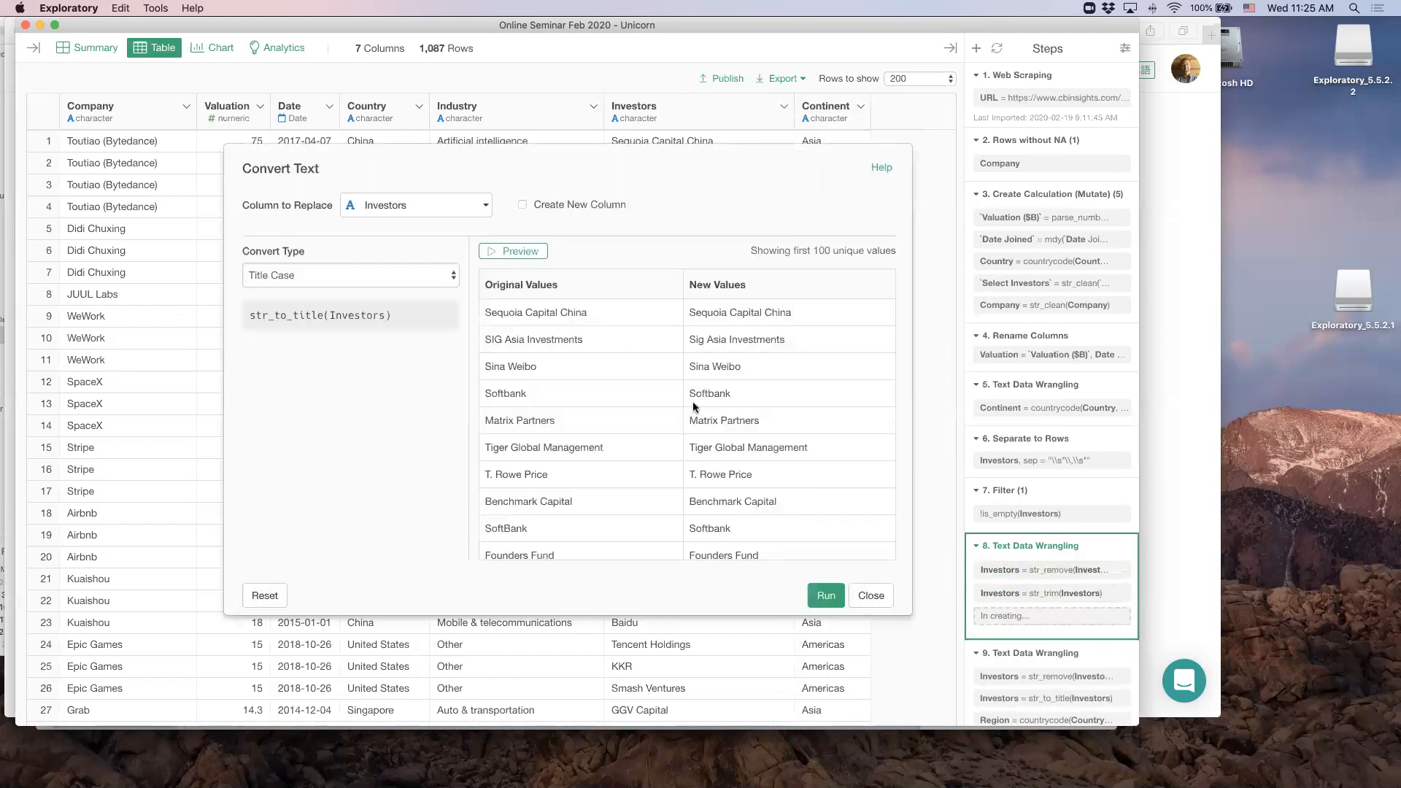
Check how the SoftBank entry converts in the preview and run the Title Case conversion
scroll(642, 431, "down", 2)
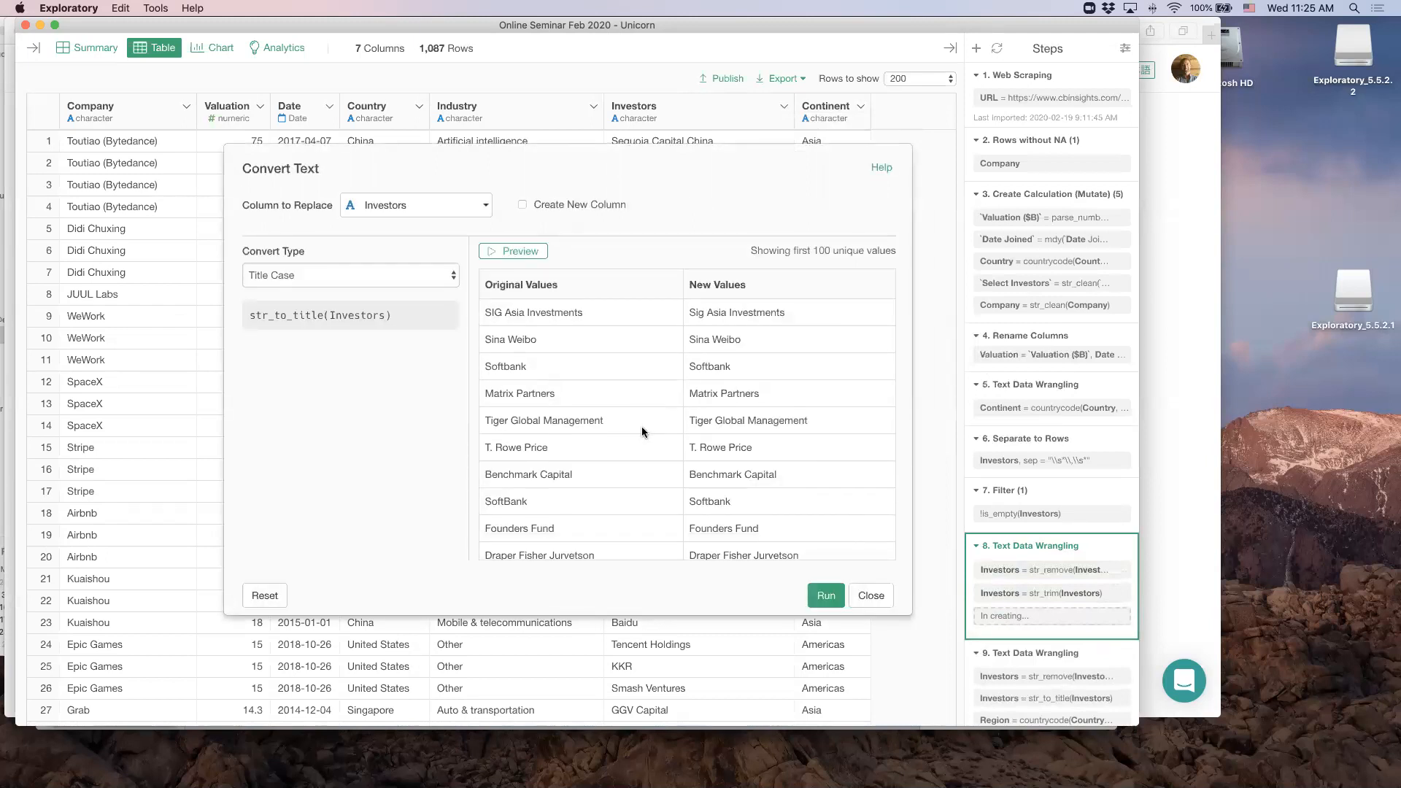
double_click(497, 494)
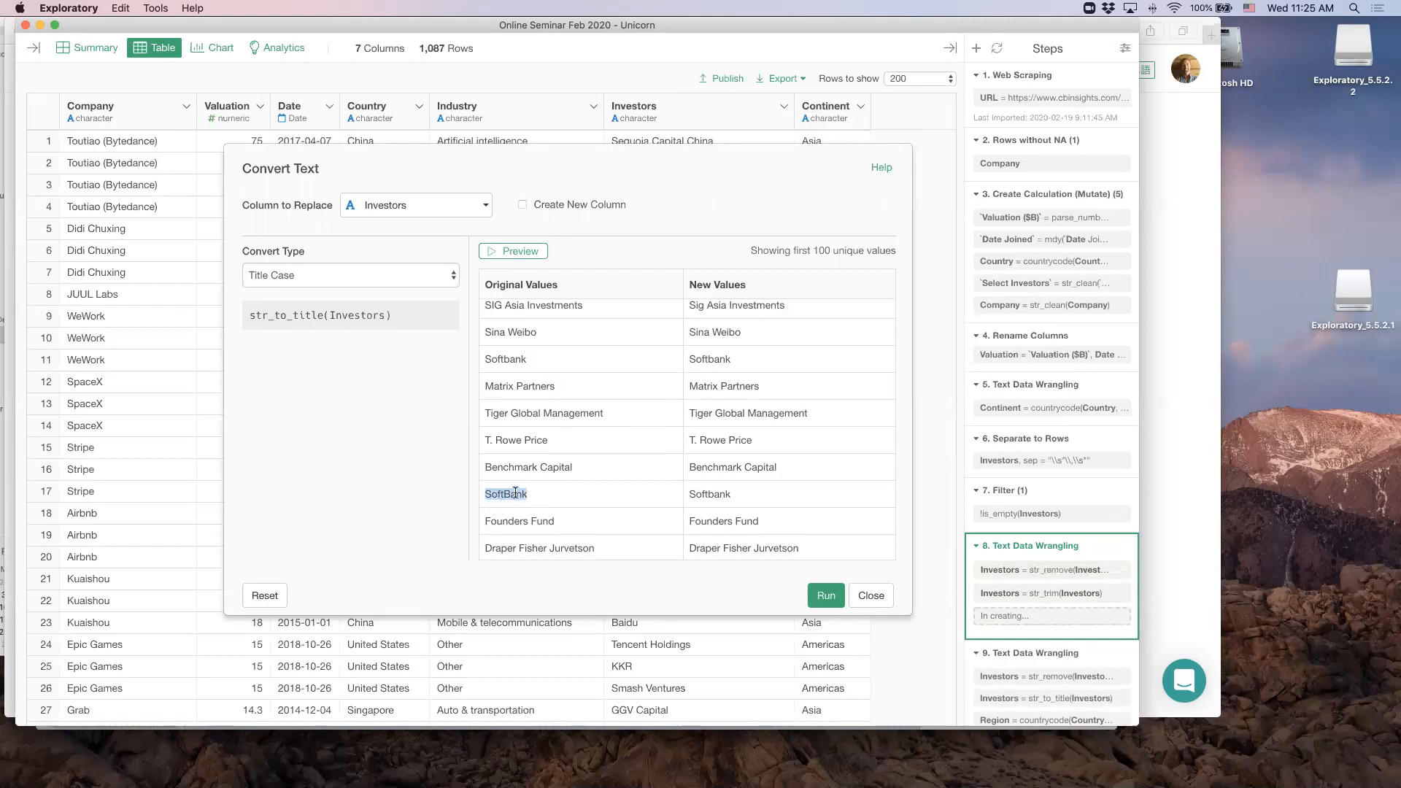
left_click(696, 494)
left_click(333, 277)
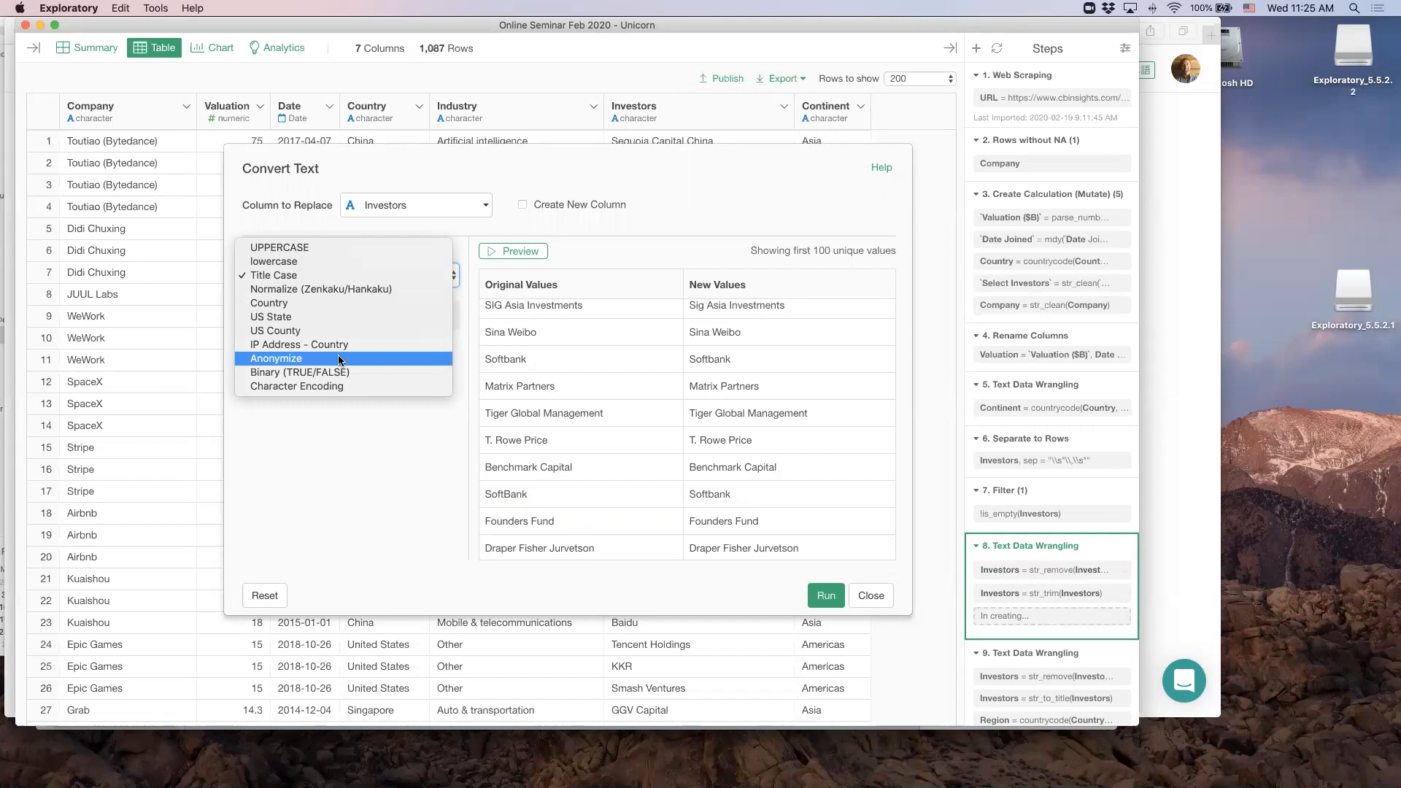
left_click(577, 175)
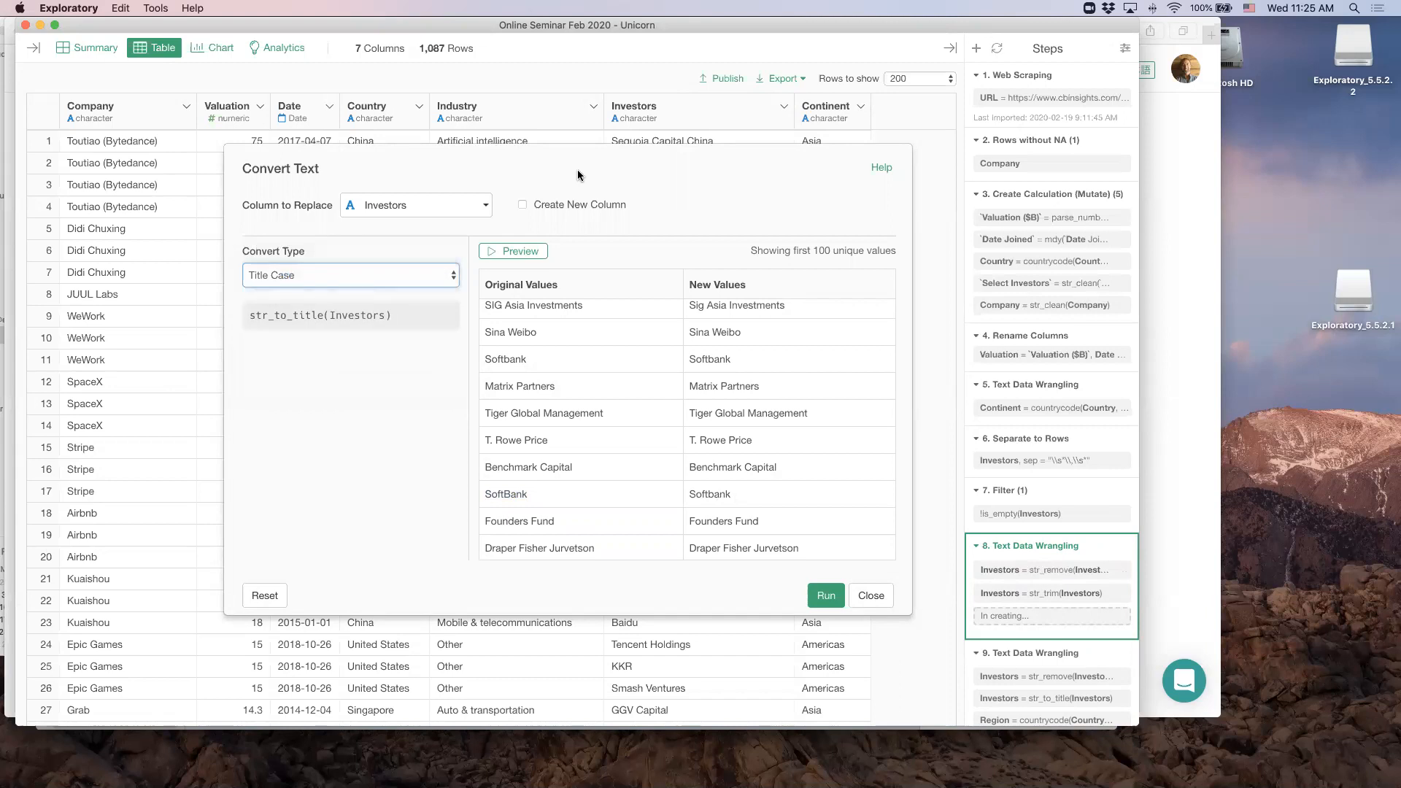
left_click(818, 595)
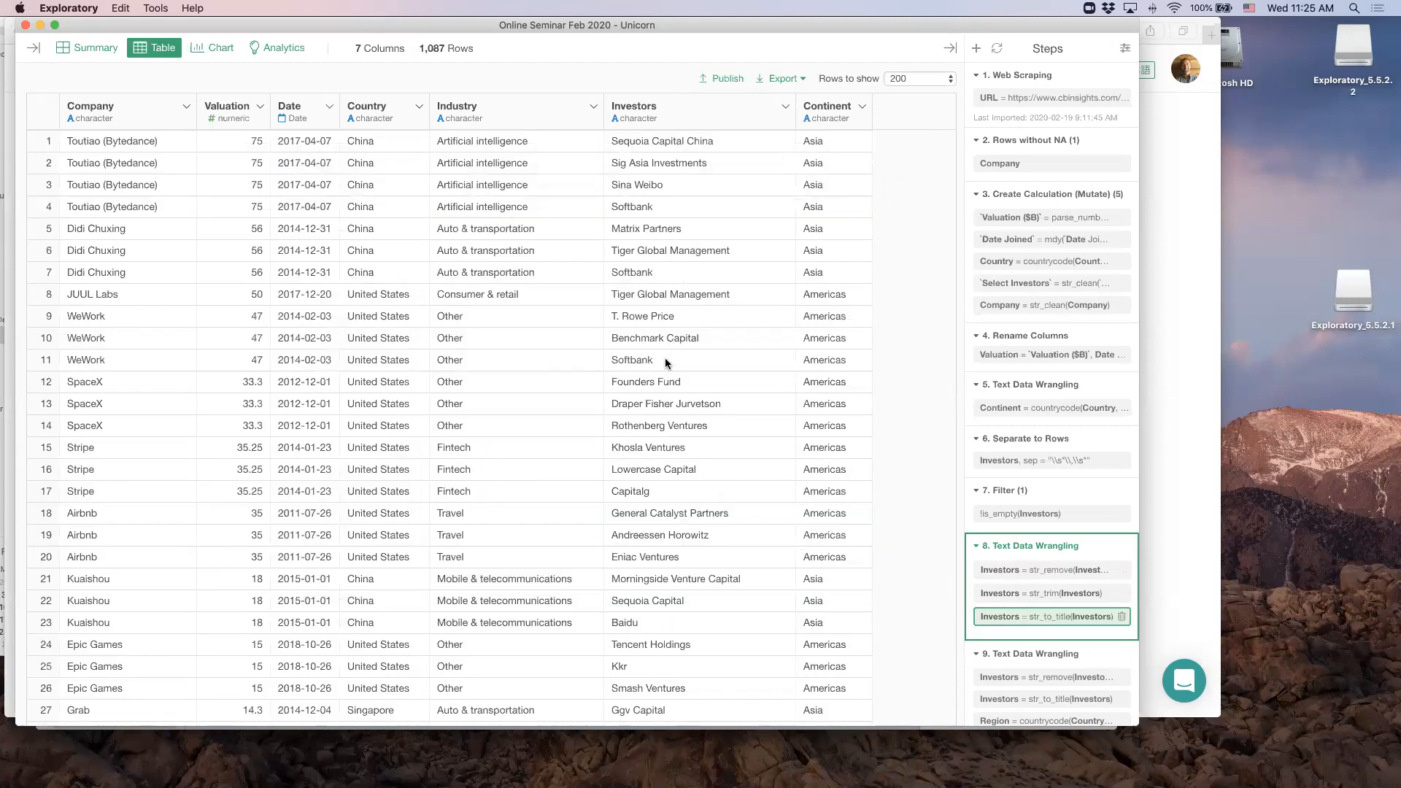
Pin the Investors bar chart in Chart 1 to the step 8 Text Data Wrangling and inspect its tallest bar
left_click(211, 49)
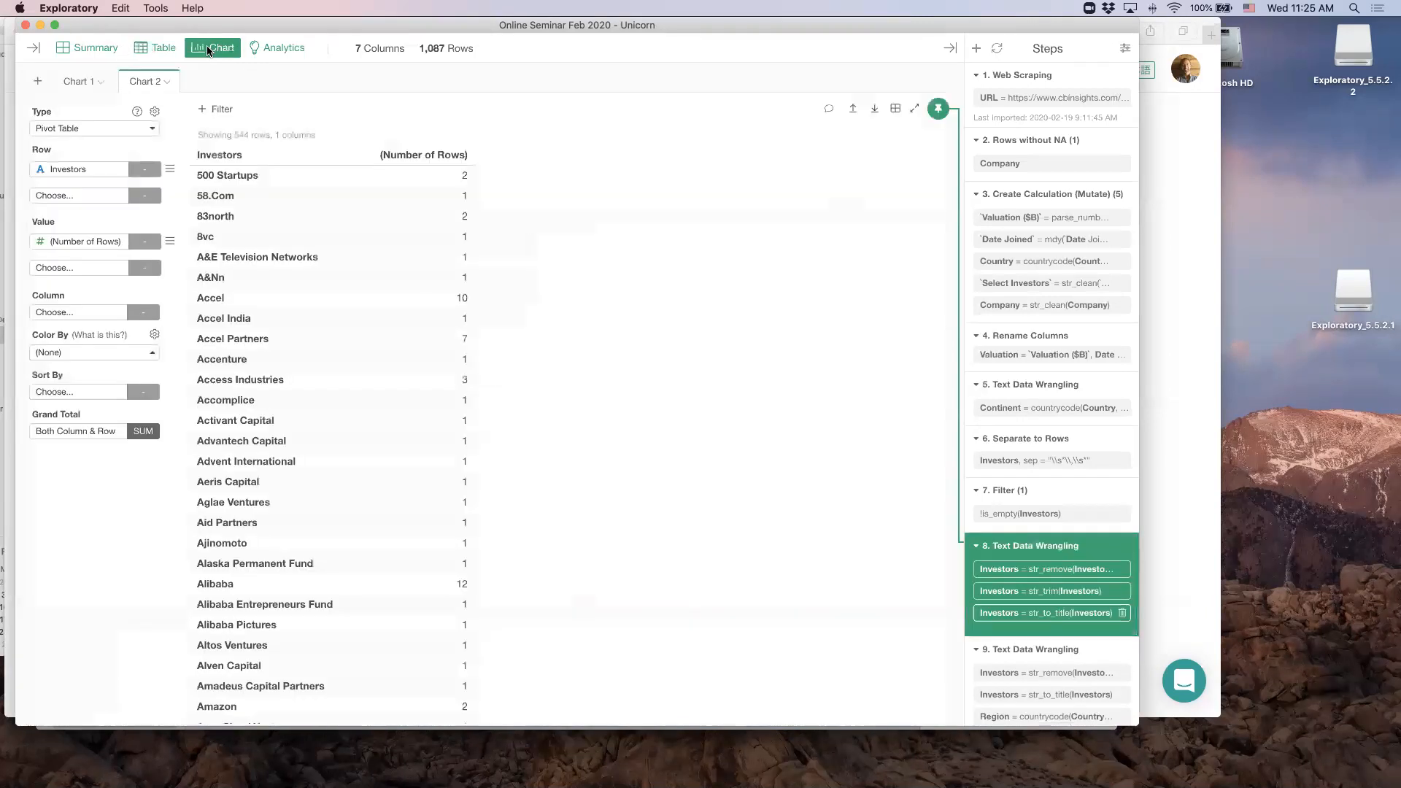
left_click(75, 84)
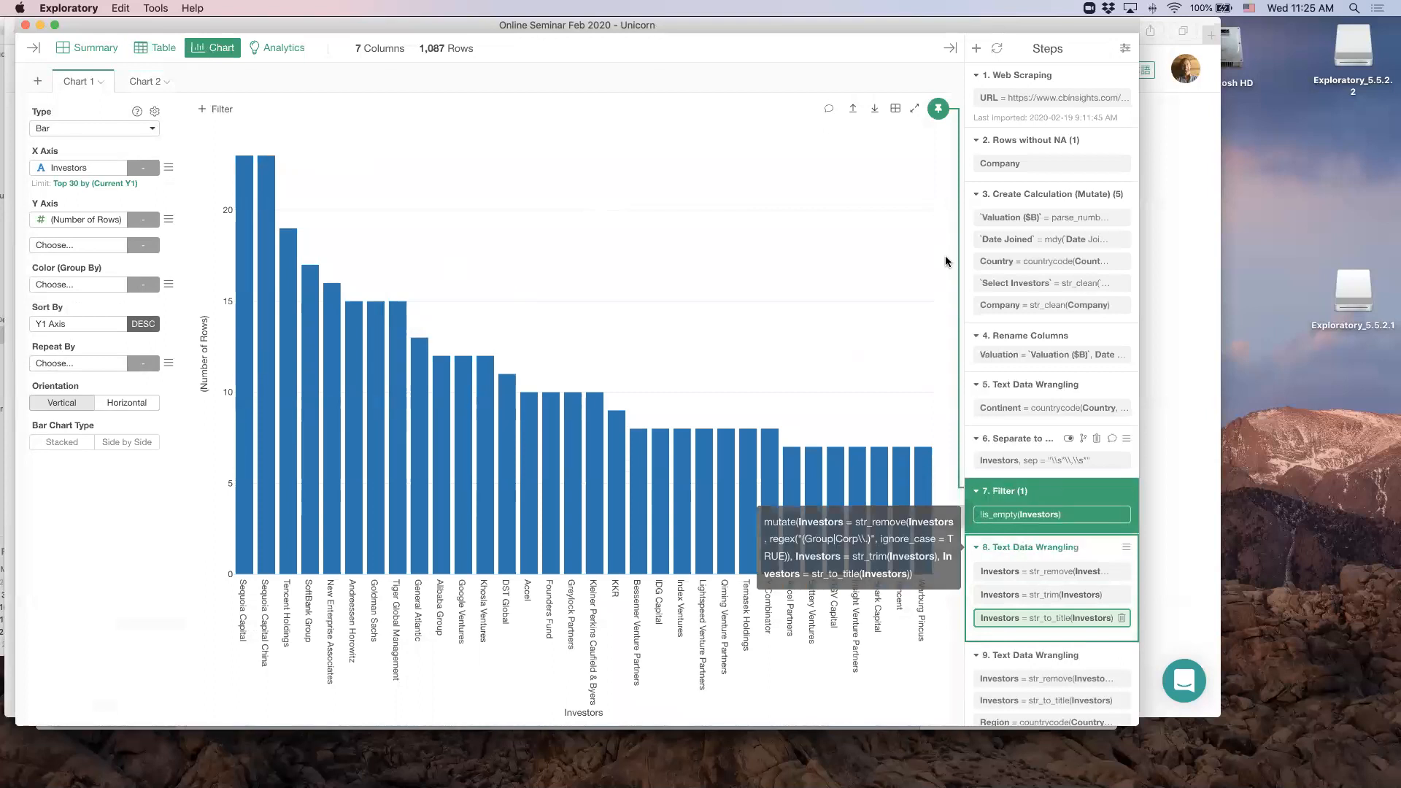
left_click(939, 111)
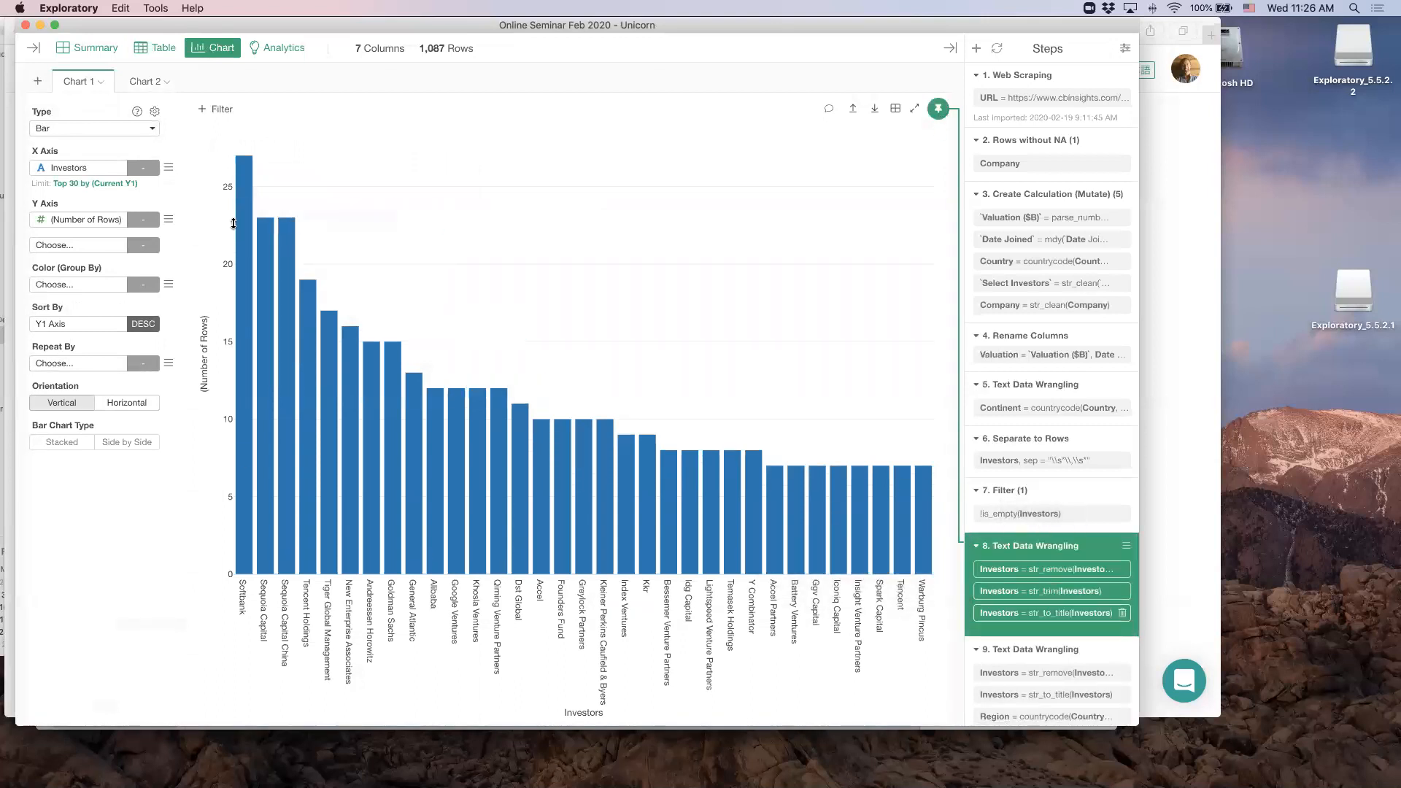
mouse_move(246, 175)
Switch to Keynote and play the slideshow starting from the "Chart" title slide
key("super+Tab")
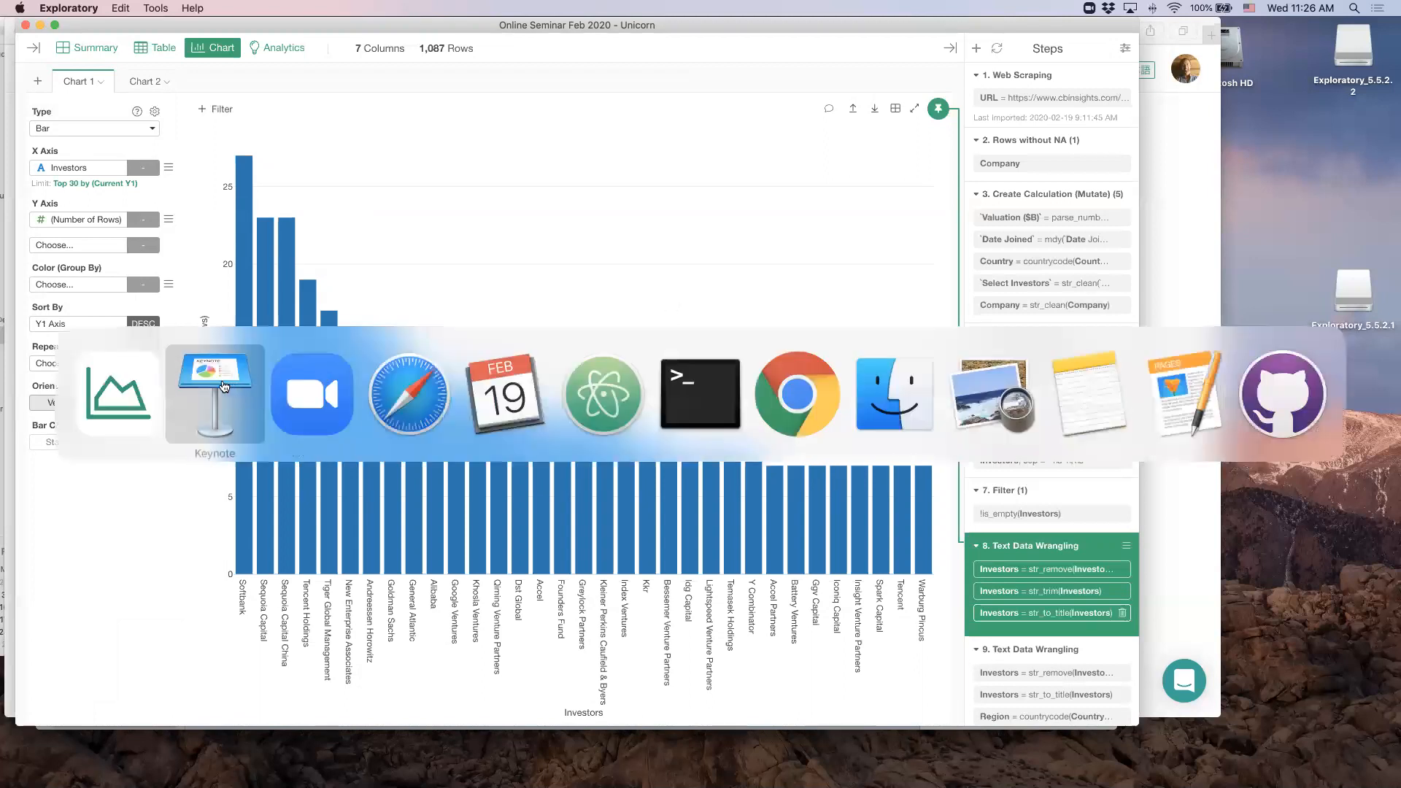
scroll(119, 343, "down", 5)
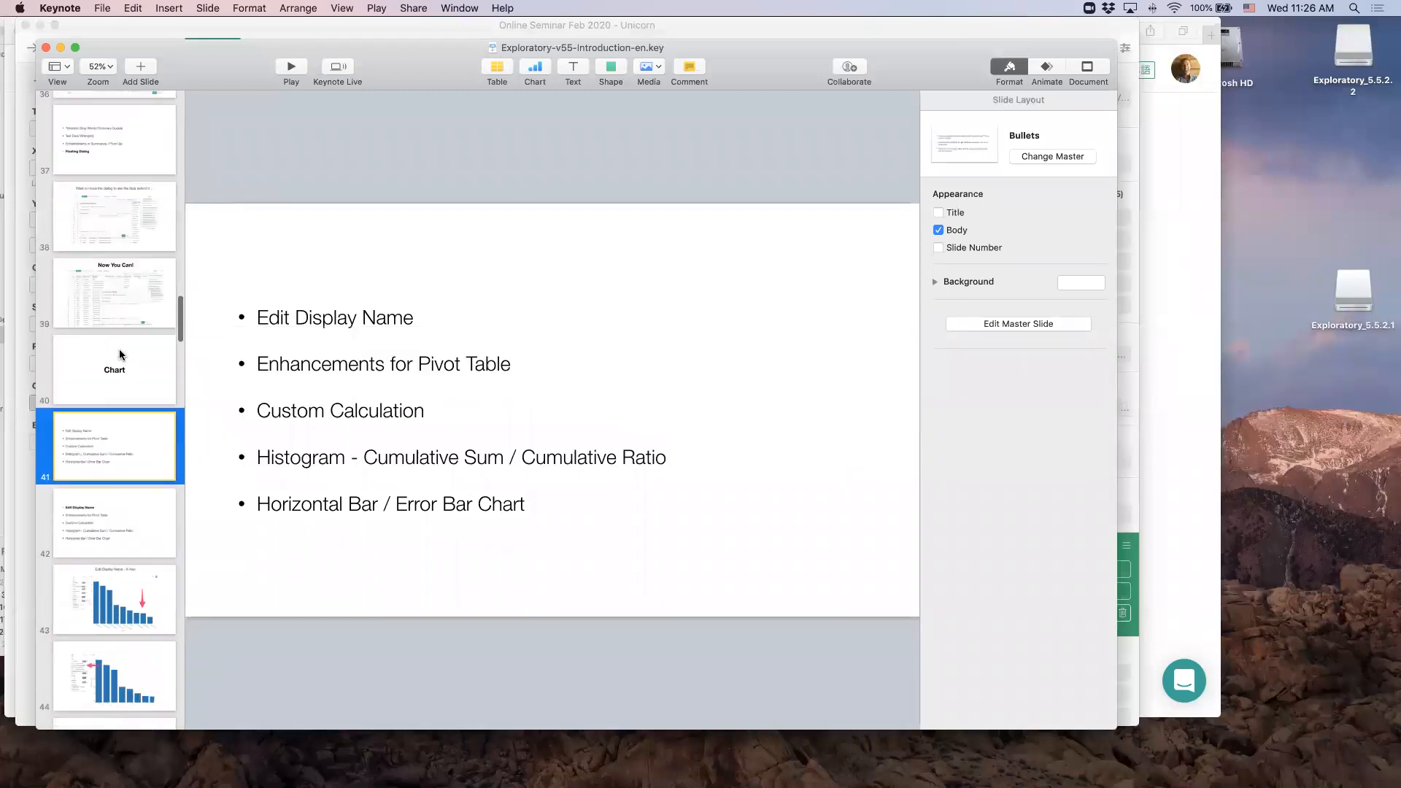
left_click(115, 318)
left_click(291, 67)
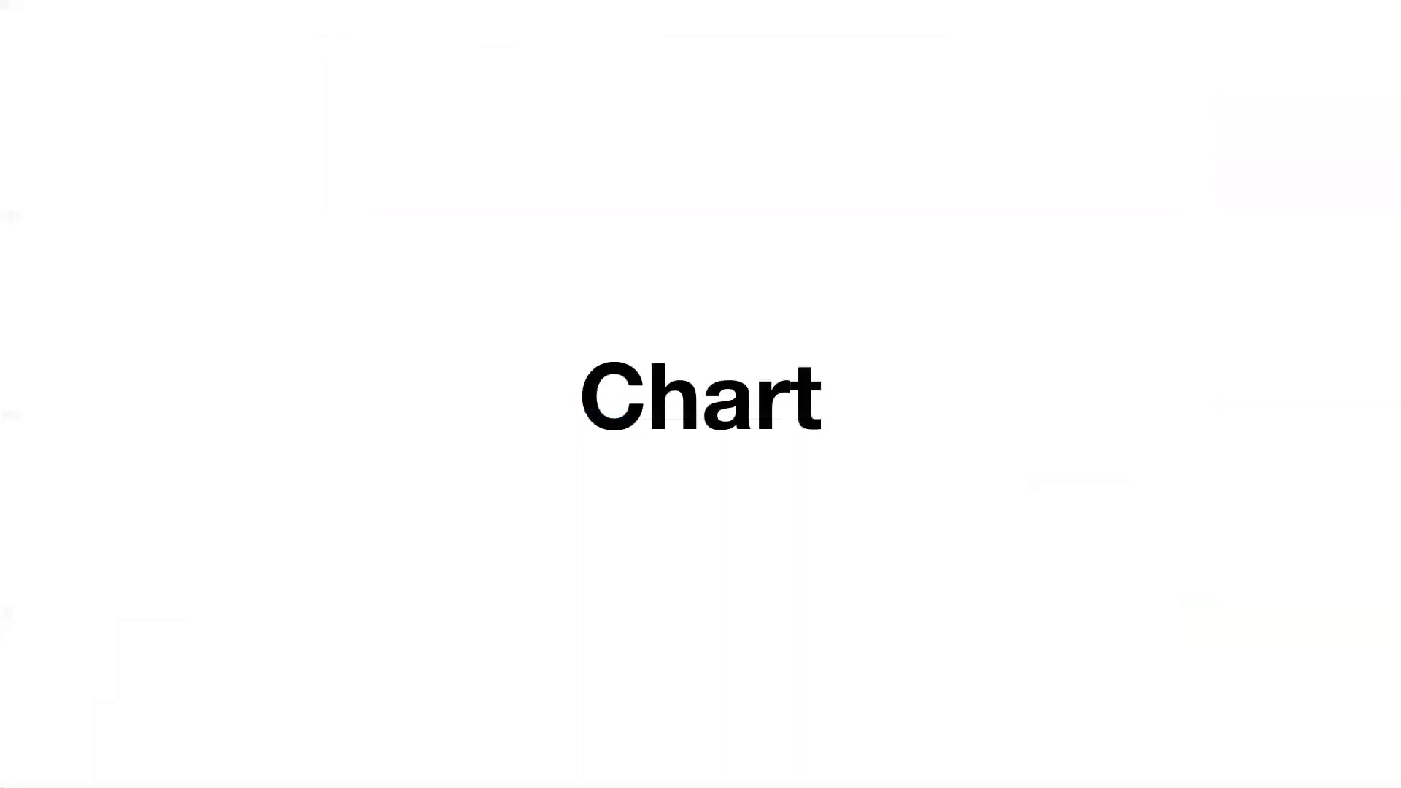
key("Right")
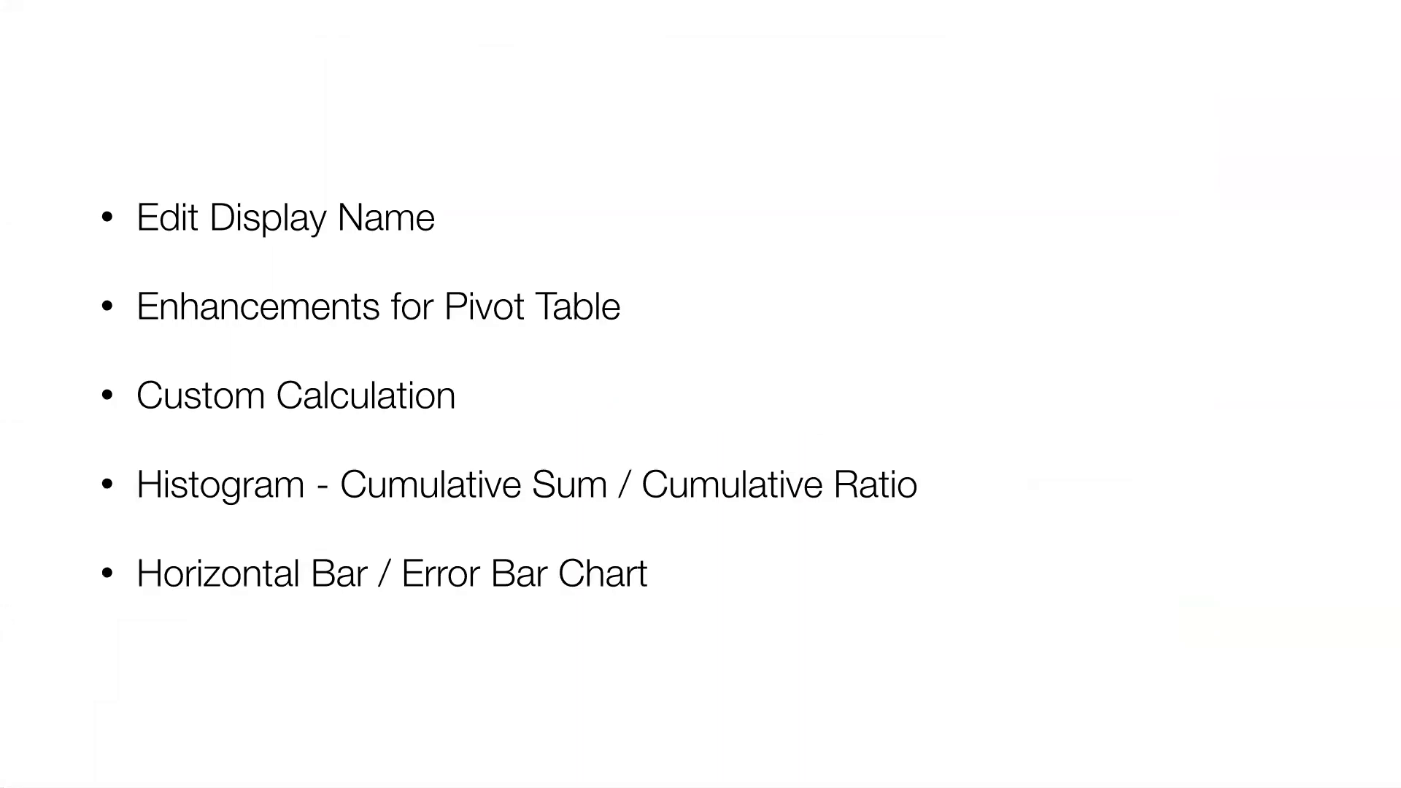
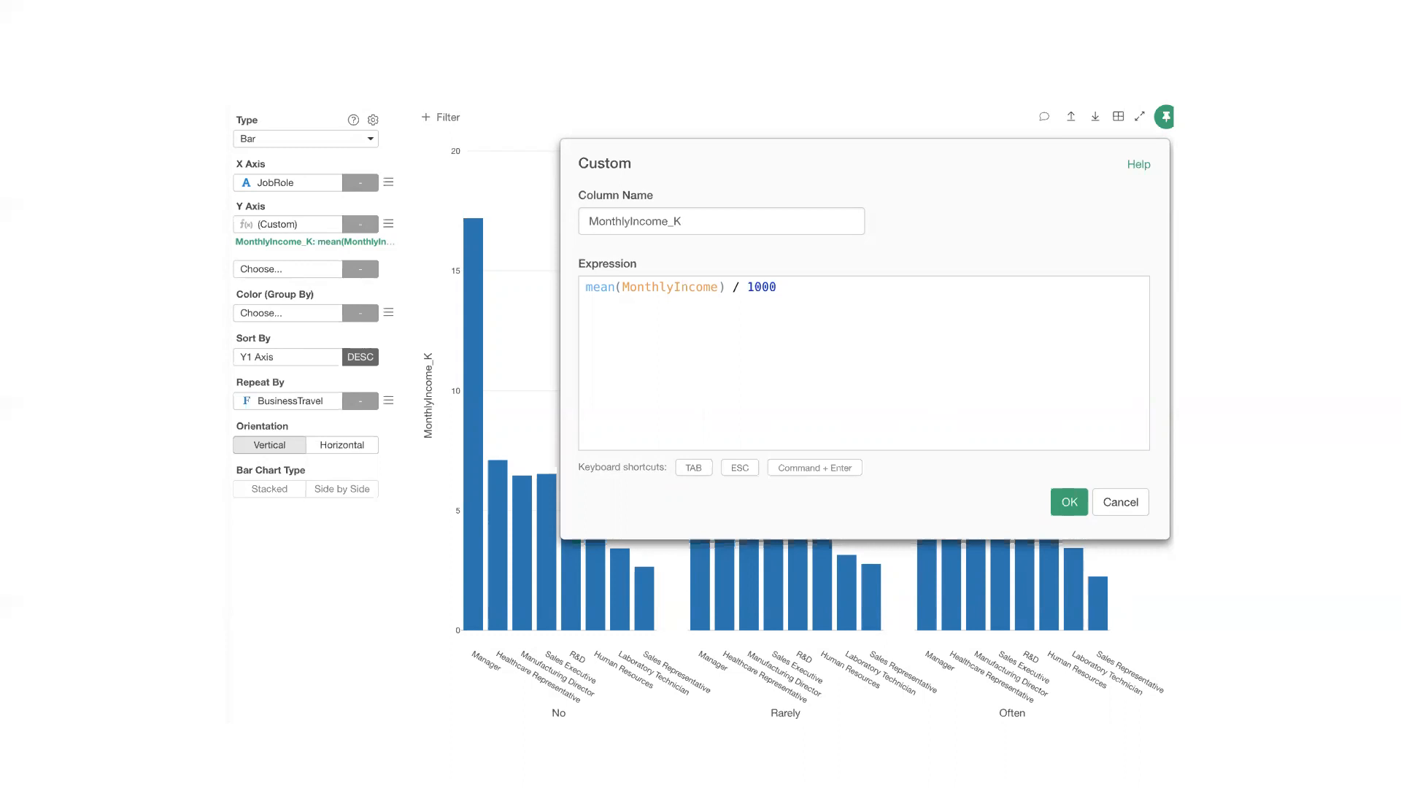
key("Right")
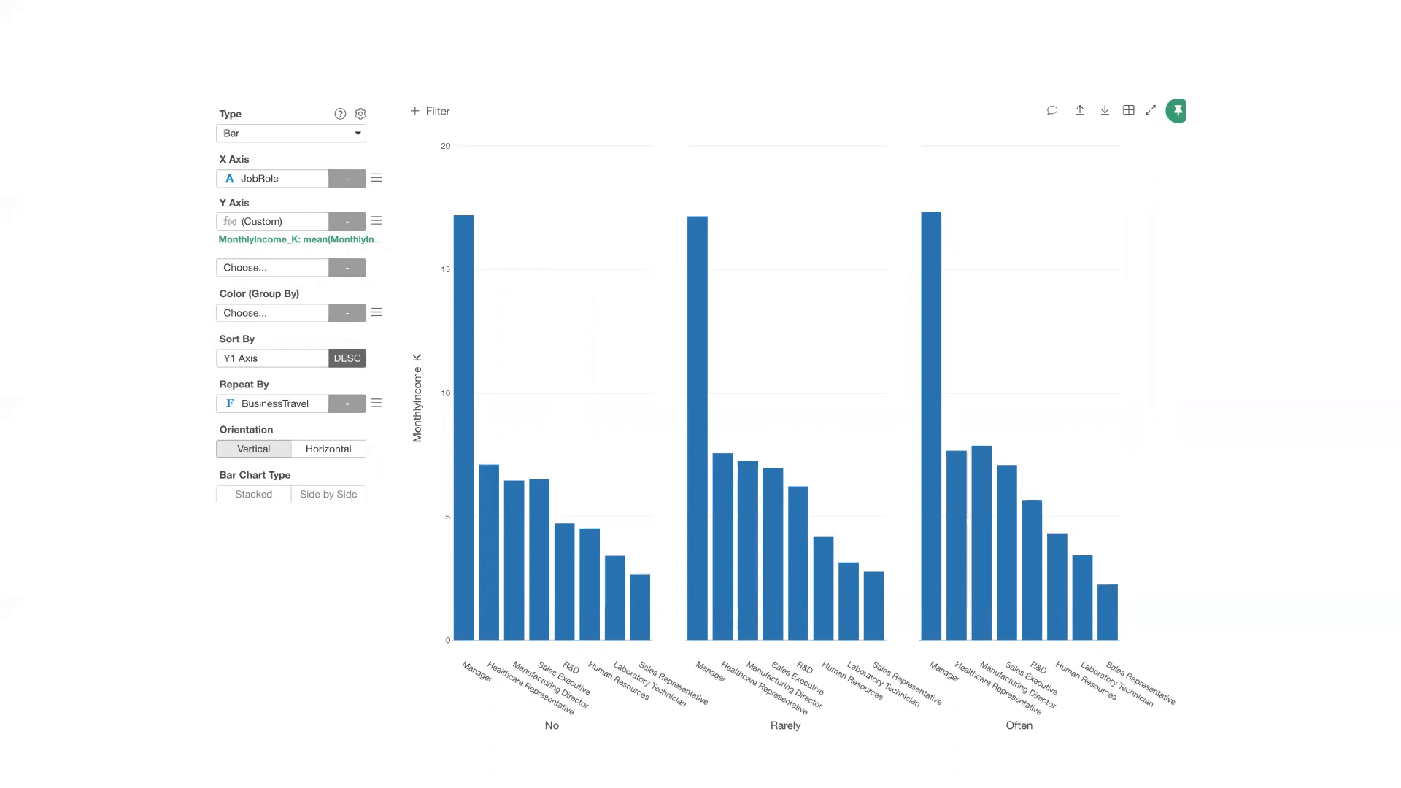
key("Right")
key("Right")
key("Left")
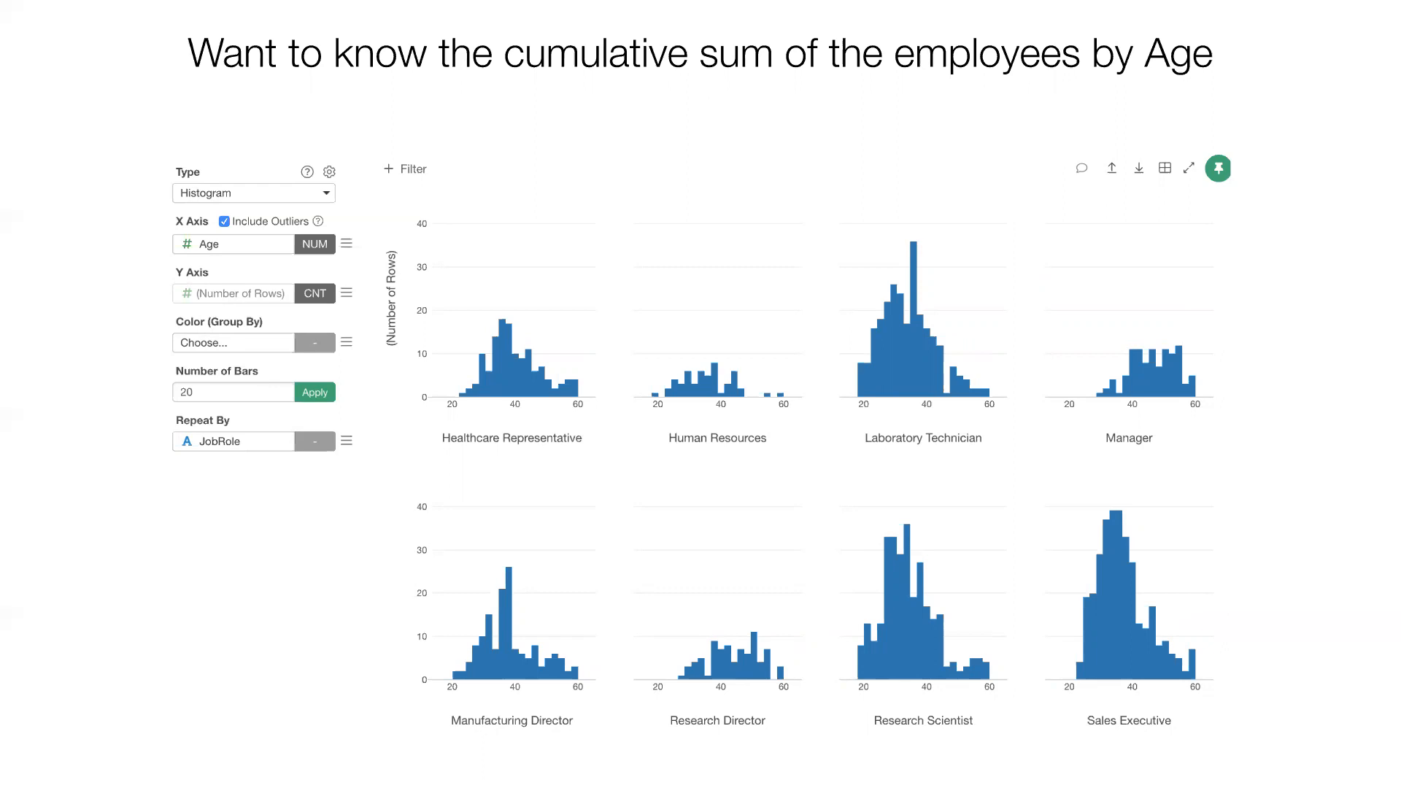
key("Right")
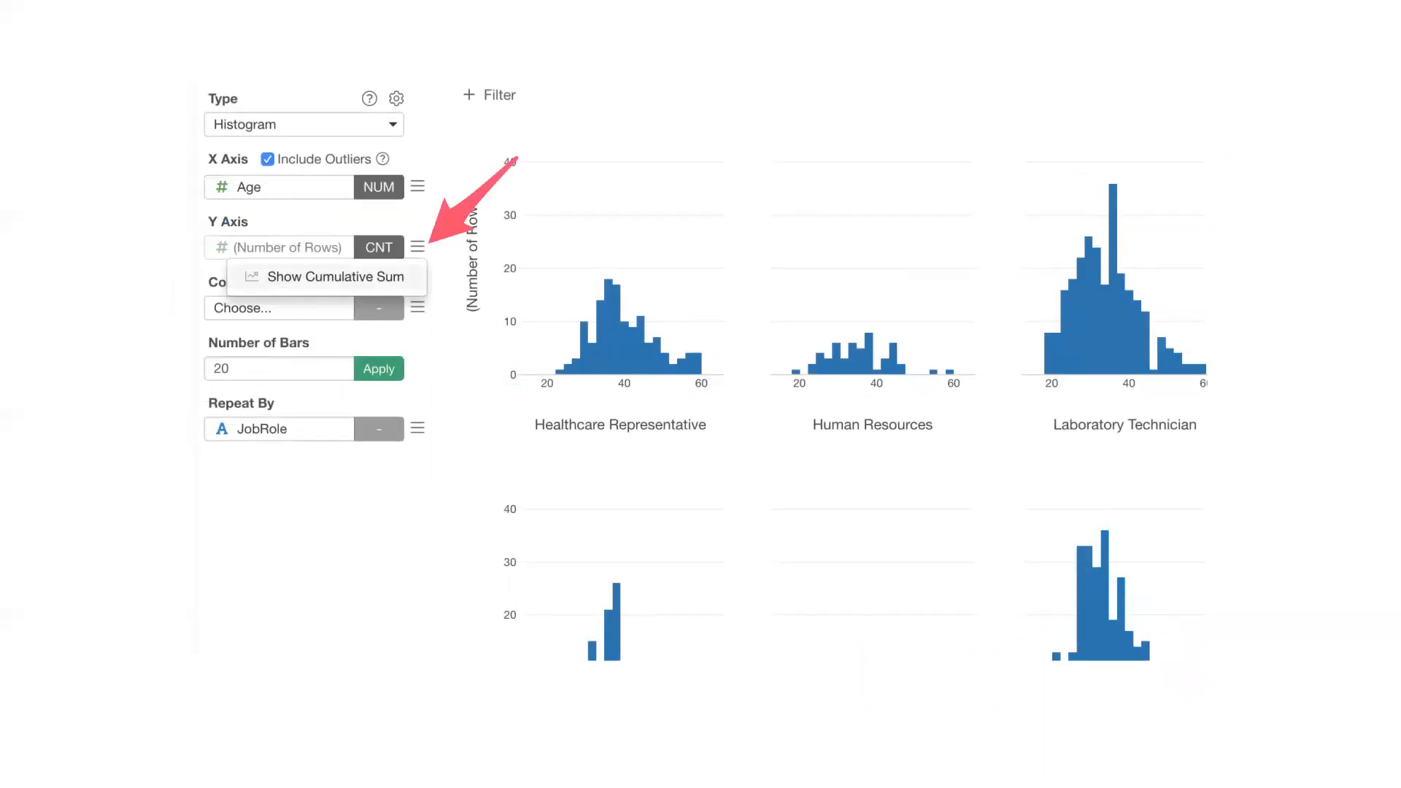
key("Right")
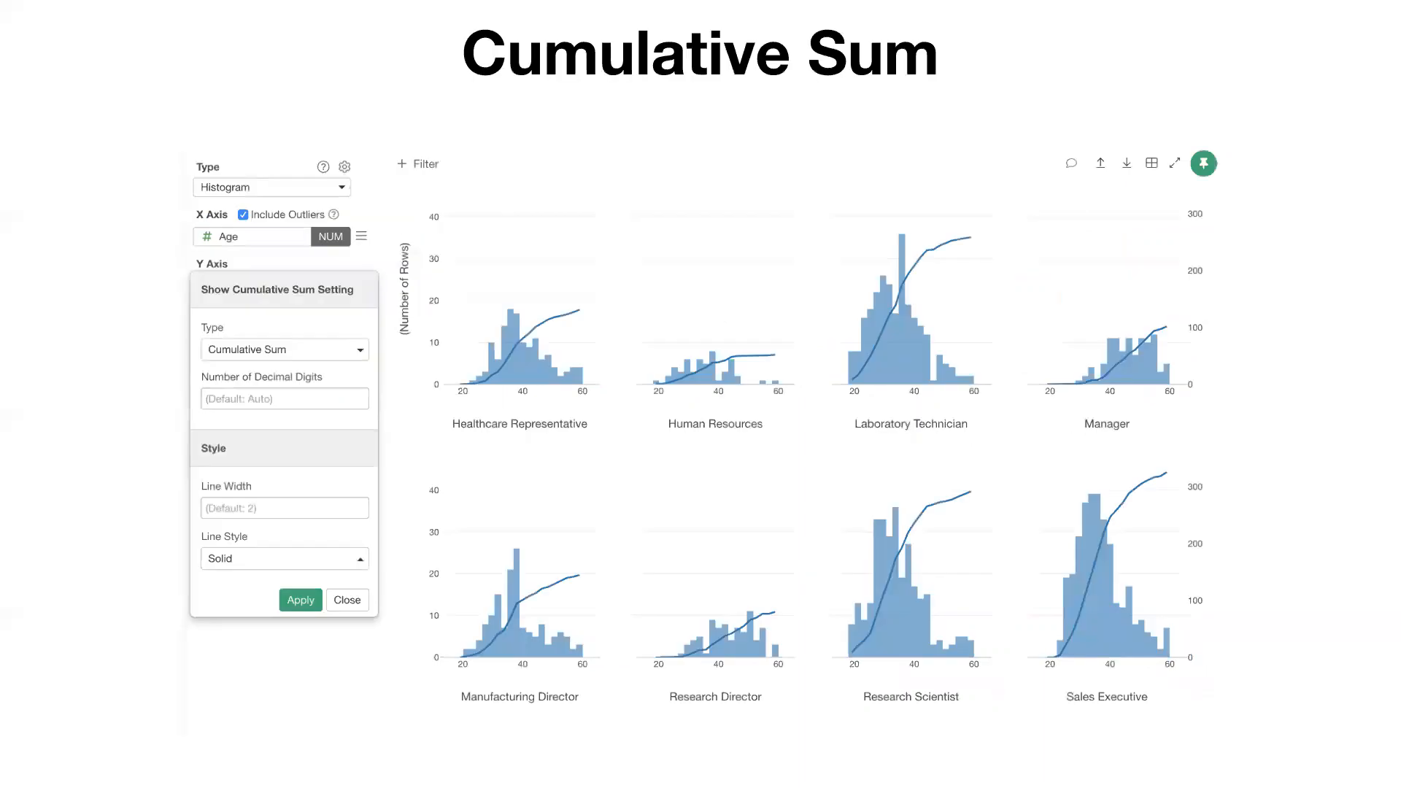